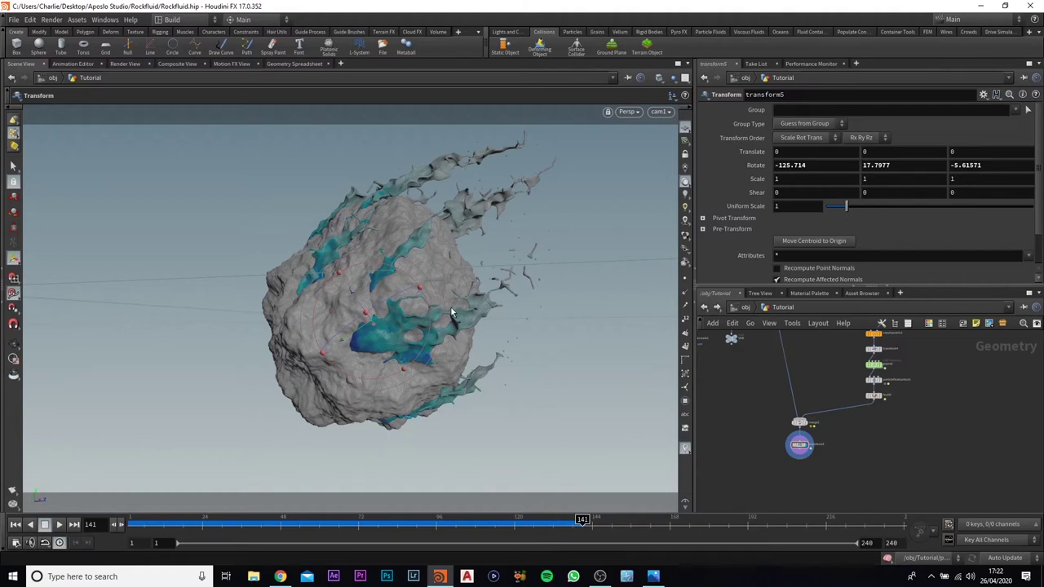
key("Escape")
mouse_move(527, 243)
left_mouse_down()
mouse_move(348, 242)
mouse_move(307, 270)
mouse_move(400, 298)
mouse_move(497, 275)
mouse_move(530, 242)
left_mouse_up()
key("Return")
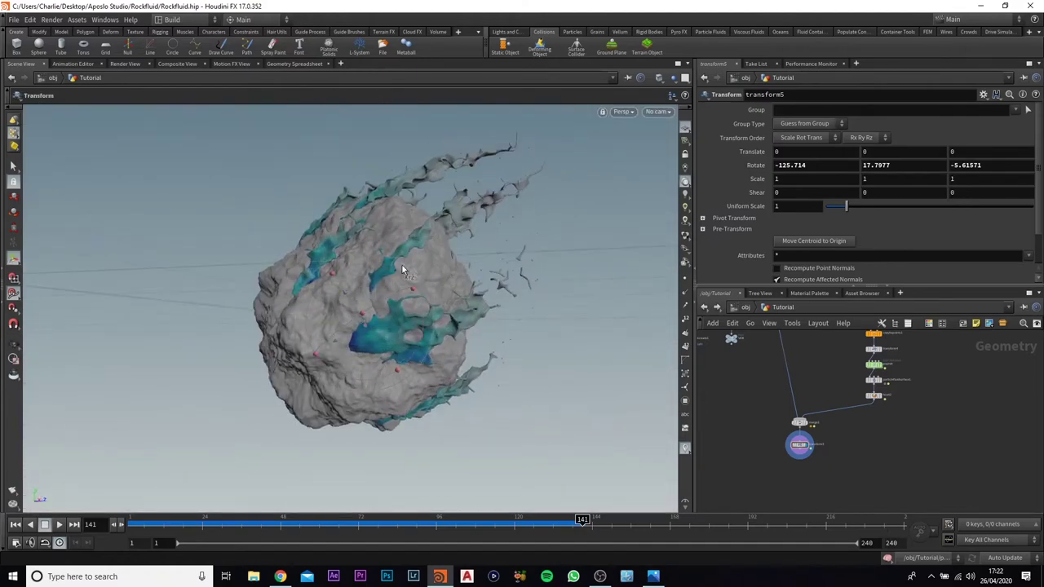
key("Escape")
key("Return")
scroll(799, 452, "up", 5)
scroll(874, 462, "down", 3)
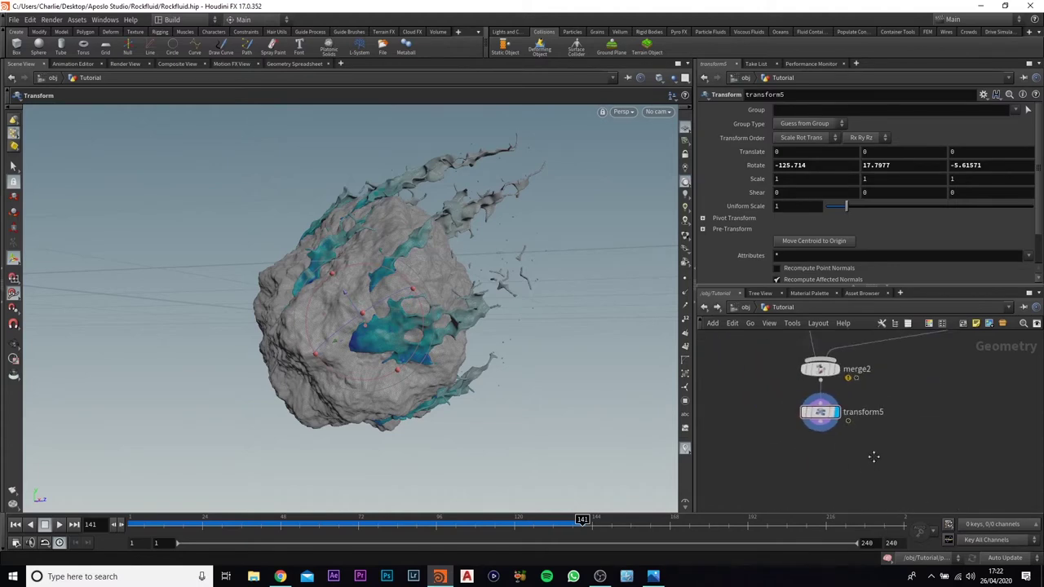
- Add a Delete node wired to the output of transform5 and place it below and to one side
middle_click_drag(874, 457, 823, 398)
scroll(827, 370, "down", 1)
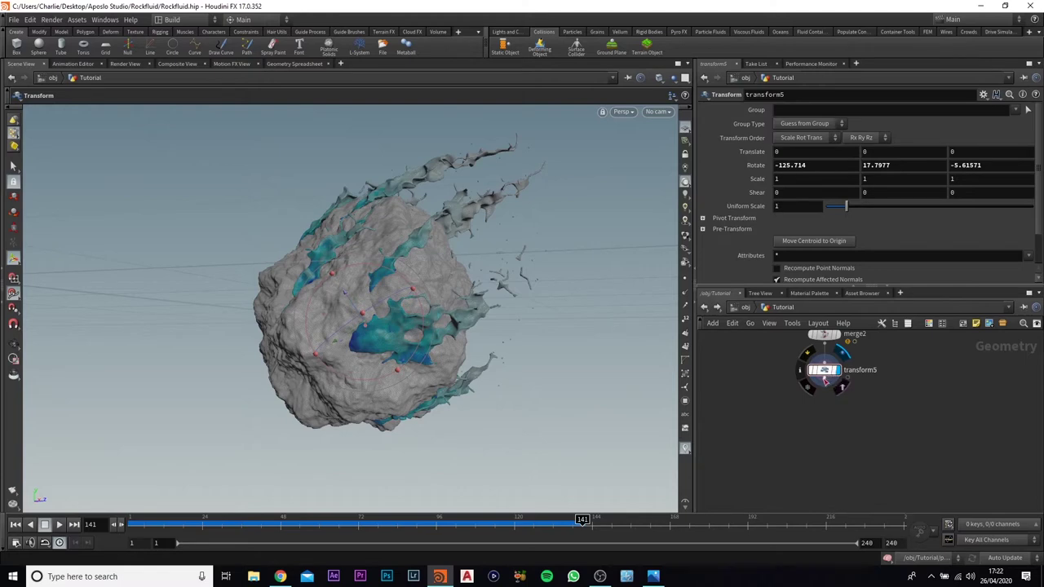
left_click(829, 381)
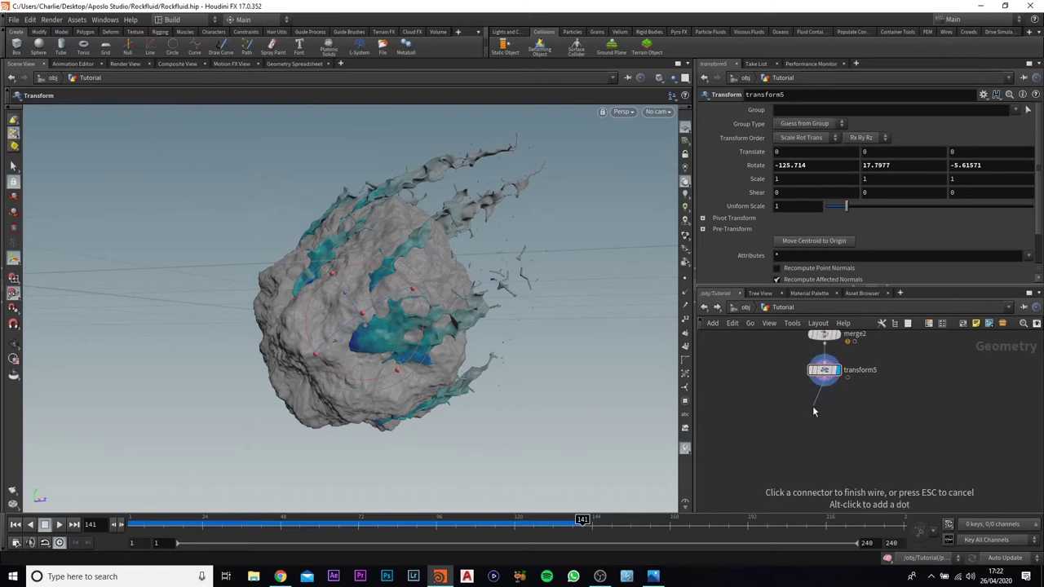
key("Tab")
type("dele")
key("Return")
left_click(814, 408)
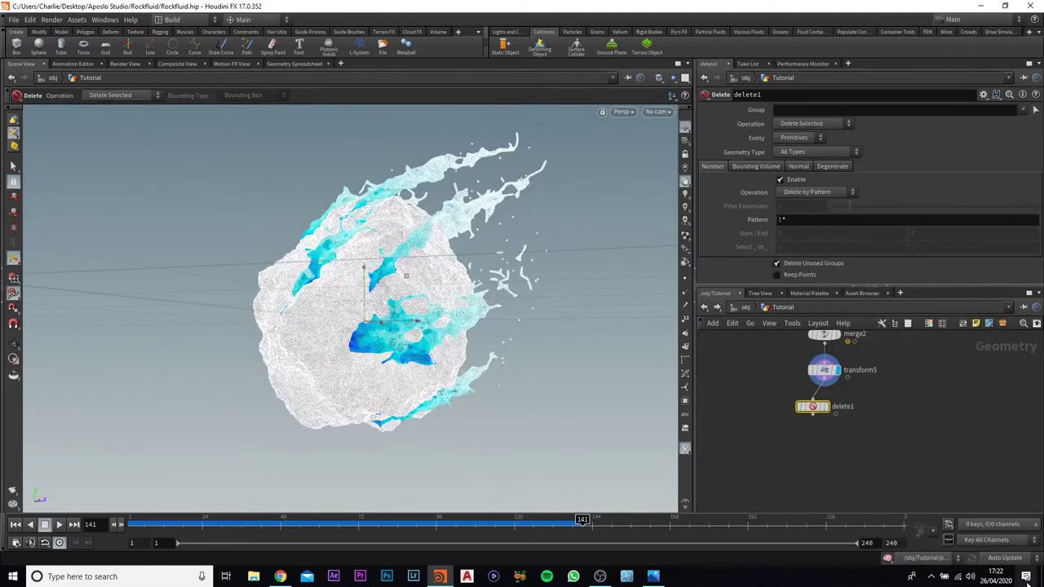
left_click_drag(814, 407, 778, 408)
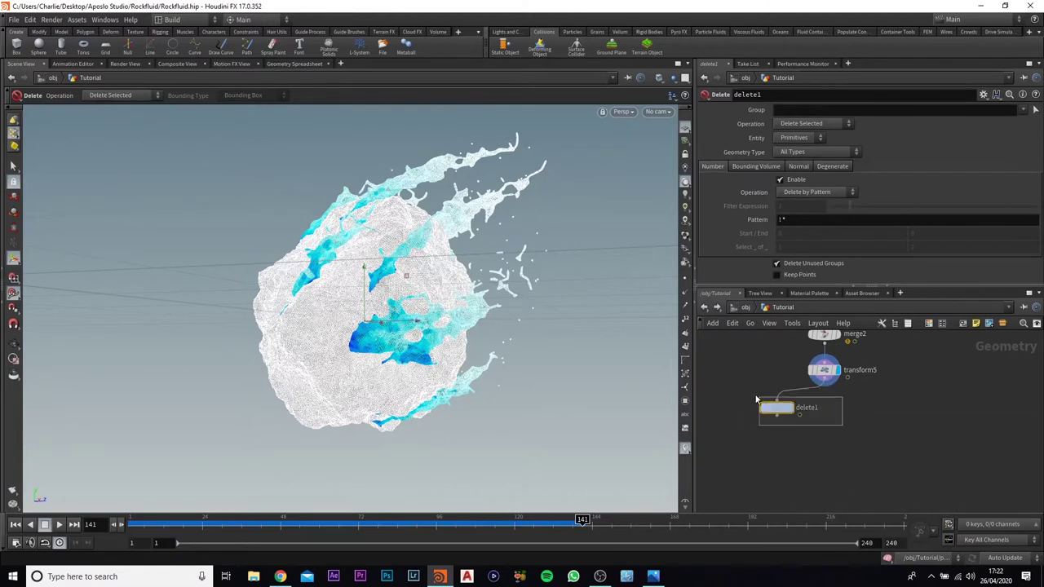
left_click(789, 408)
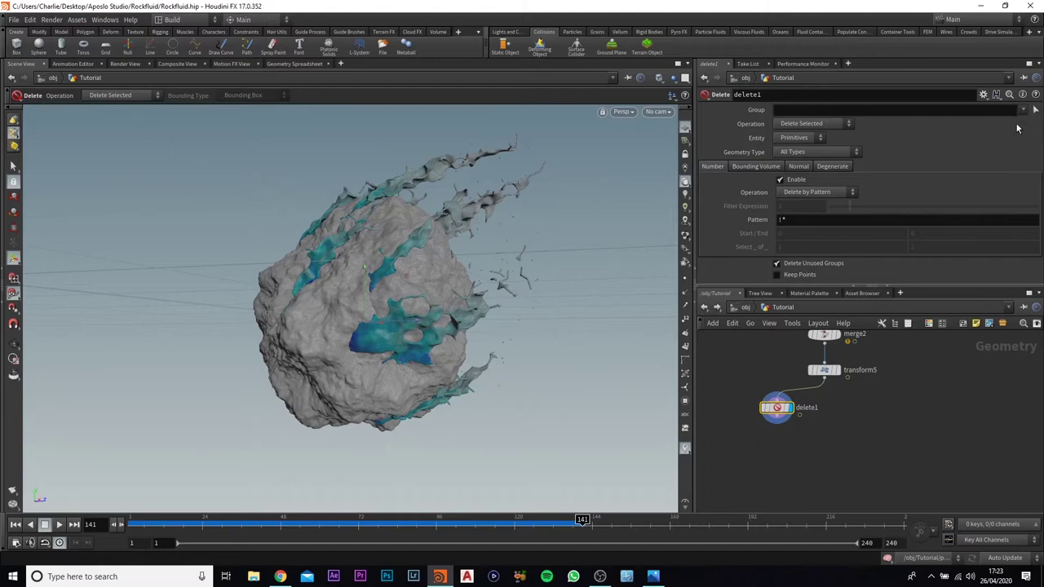
left_click(1023, 110)
left_click(904, 404)
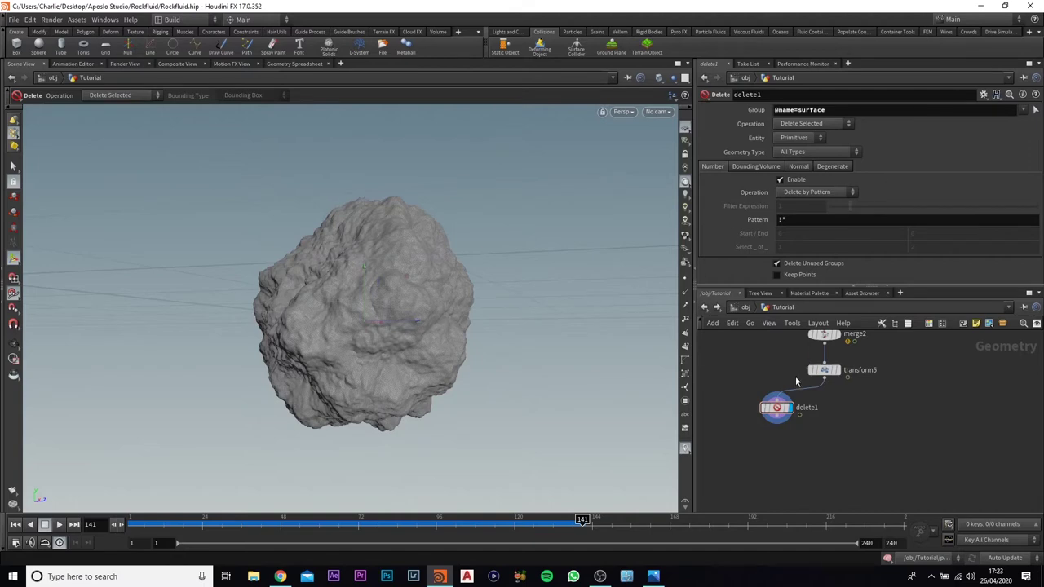
- Duplicate the Delete node as a second branch from transform5 and set the copy's operation to Delete Non-Selected
left_click_drag(785, 412, 866, 411, "alt")
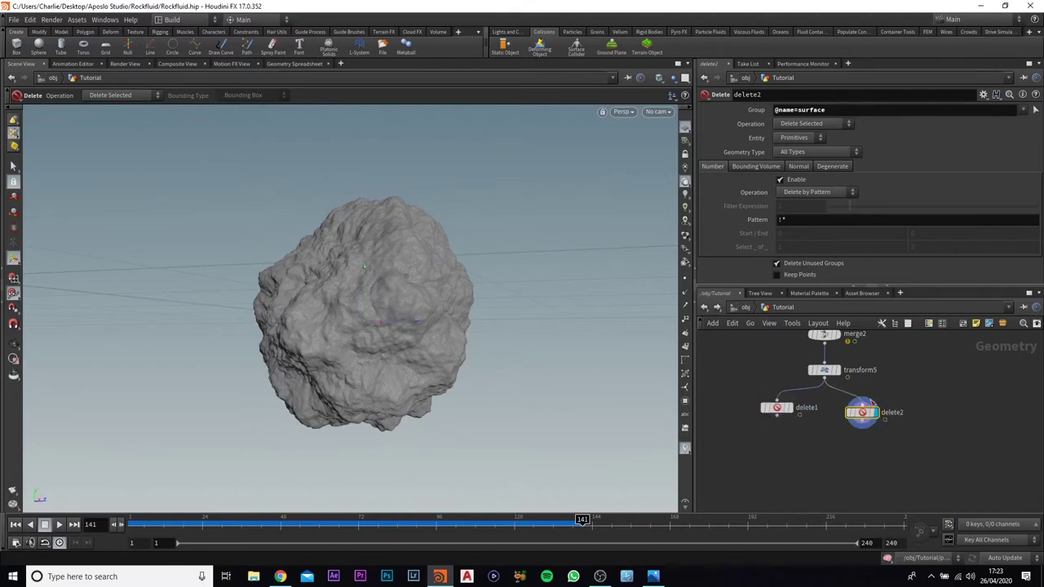
left_click(813, 123)
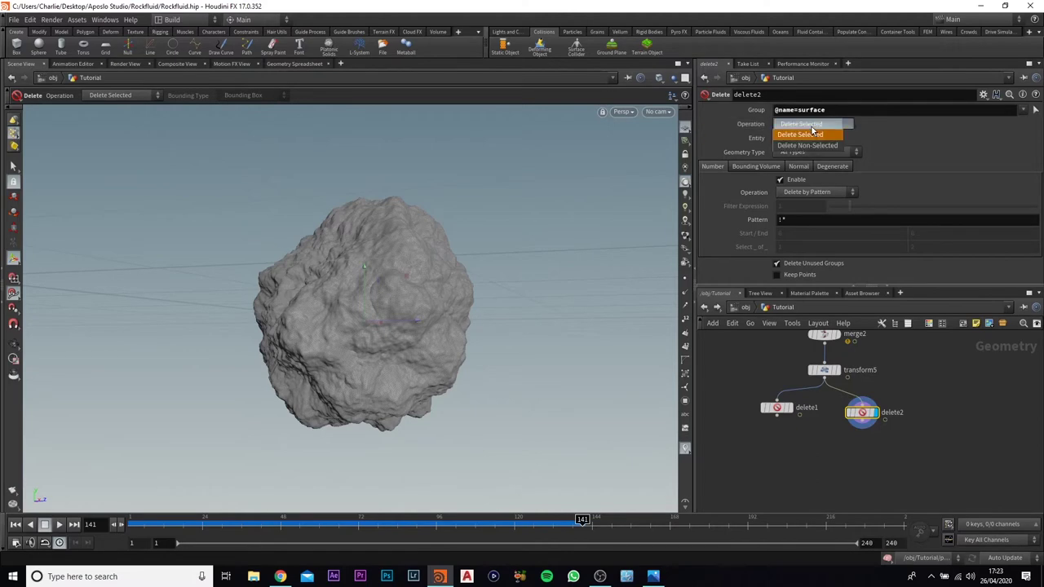
left_click(825, 138)
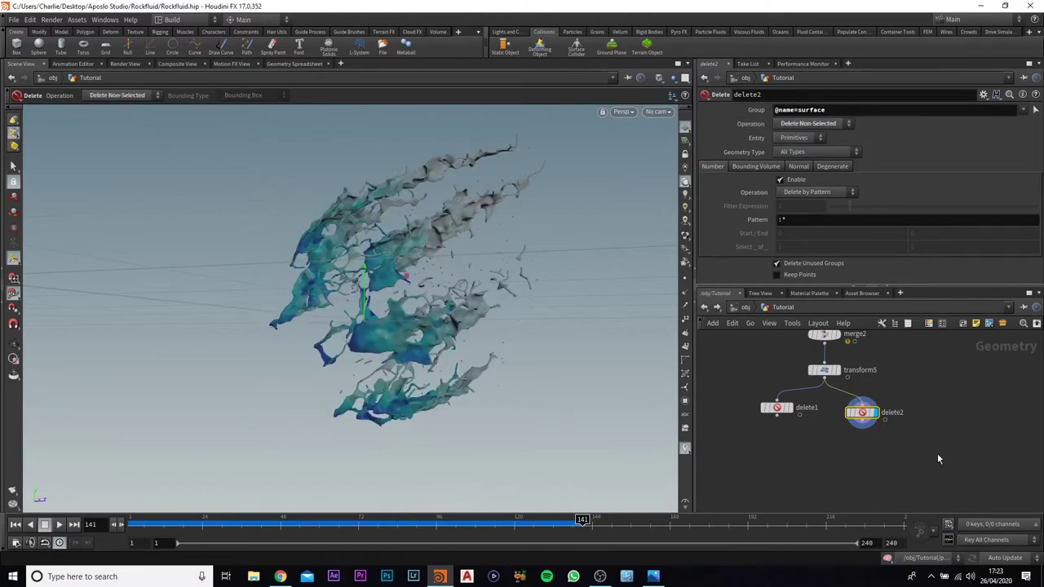
mouse_move(787, 414)
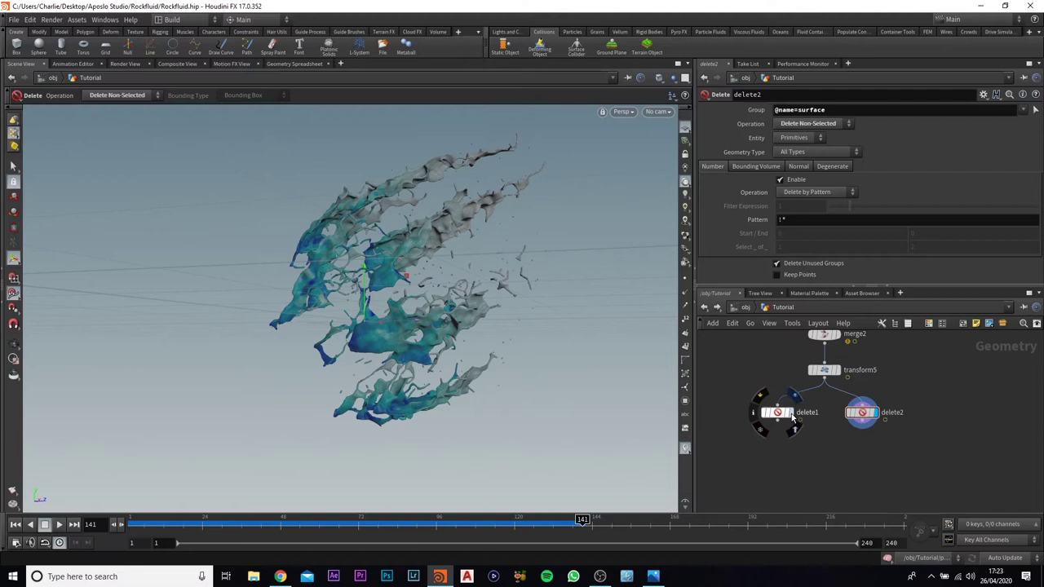
left_click(791, 416)
left_click(878, 414)
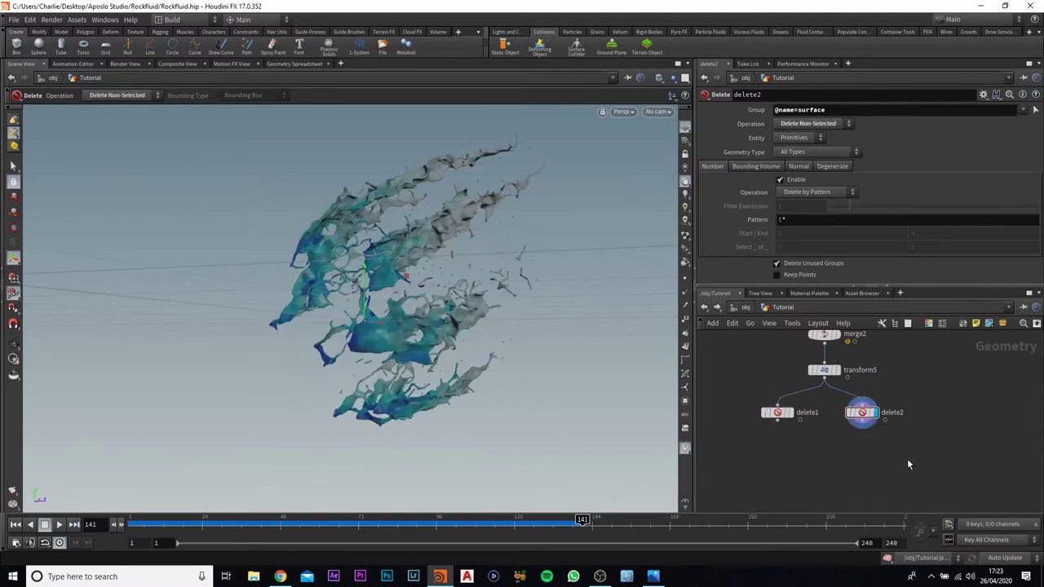
- Insert an Attribute Delete node into the wire between merge2 and transform5
scroll(796, 428, "down", 2)
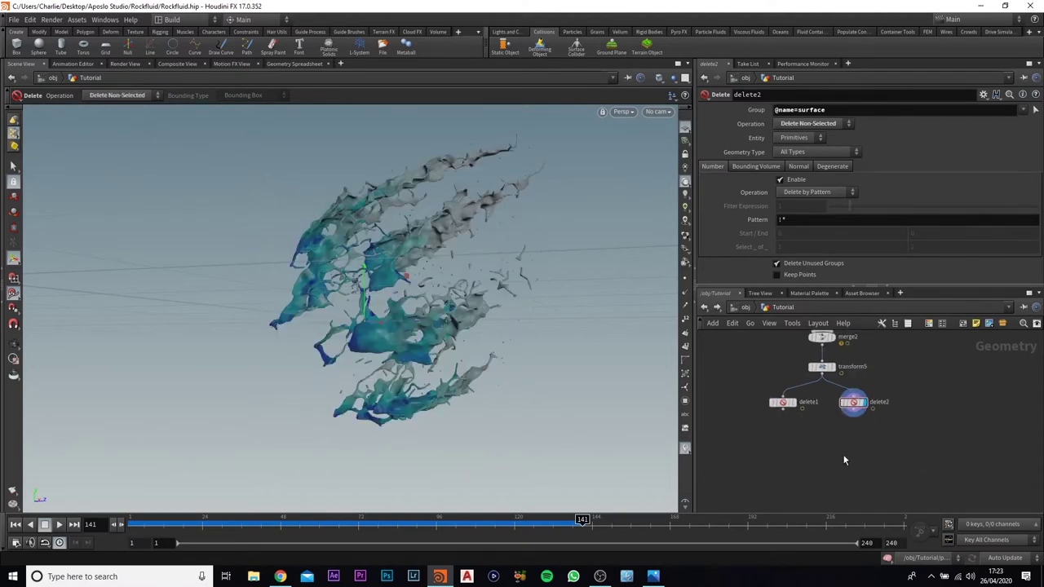
key("Tab")
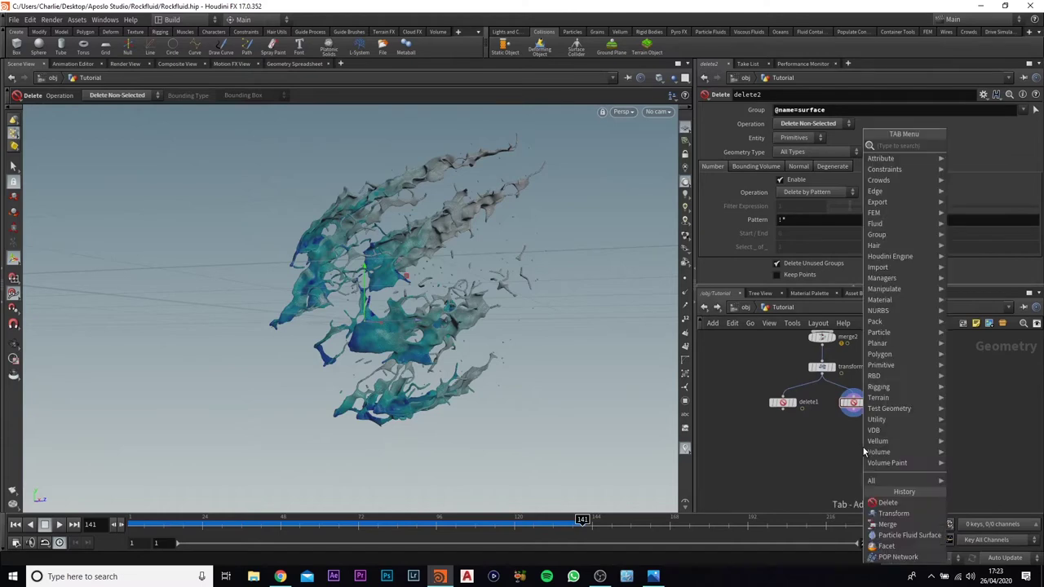
type("attr")
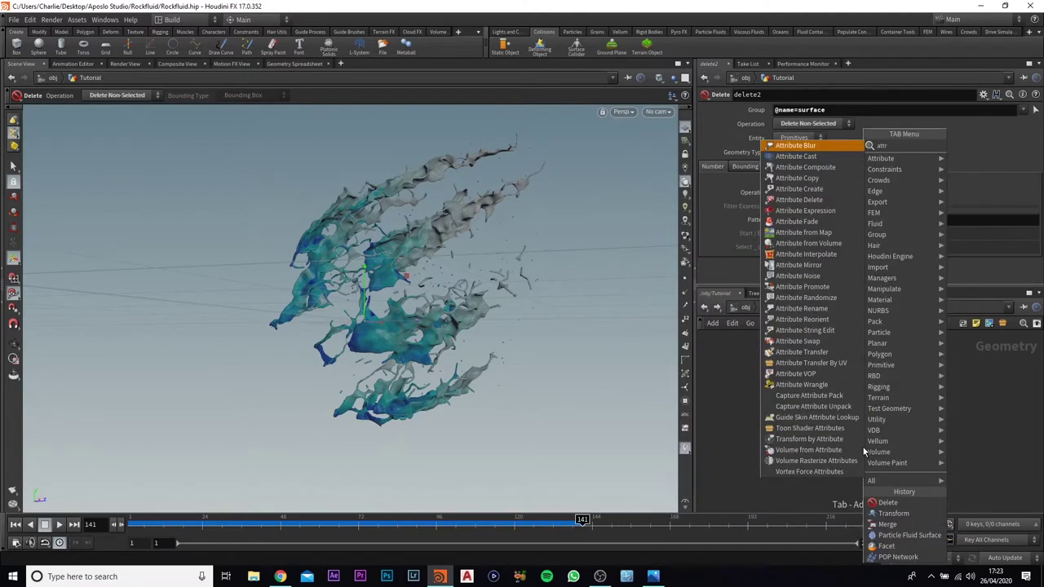
key("Return")
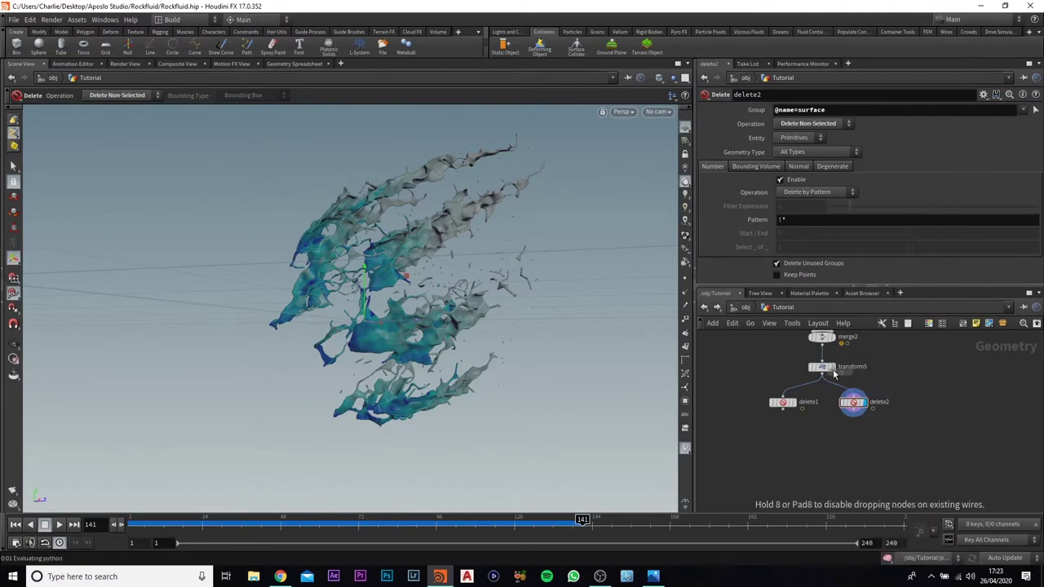
middle_click_drag(848, 362, 847, 391)
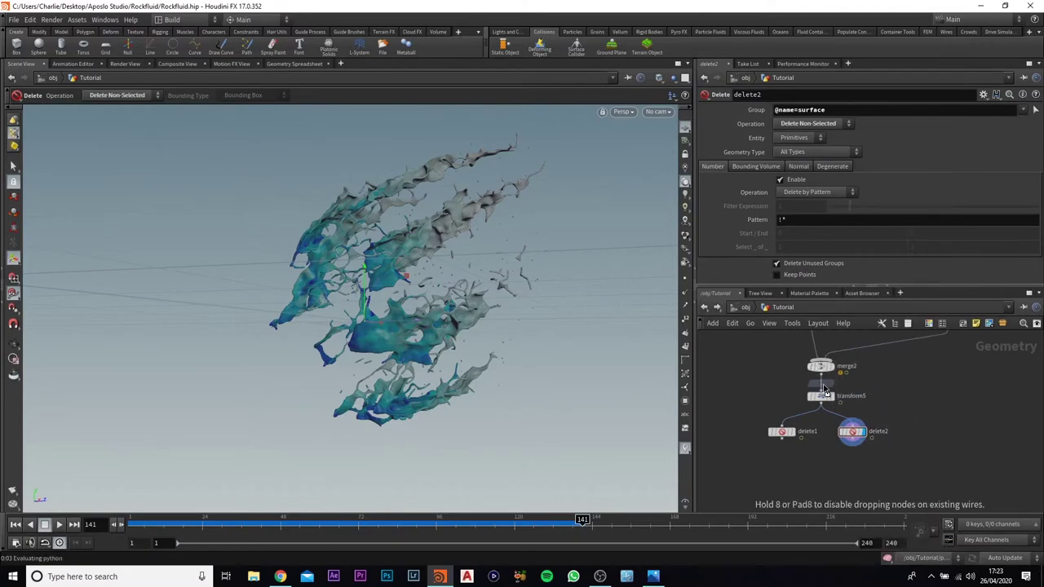
left_click(824, 390)
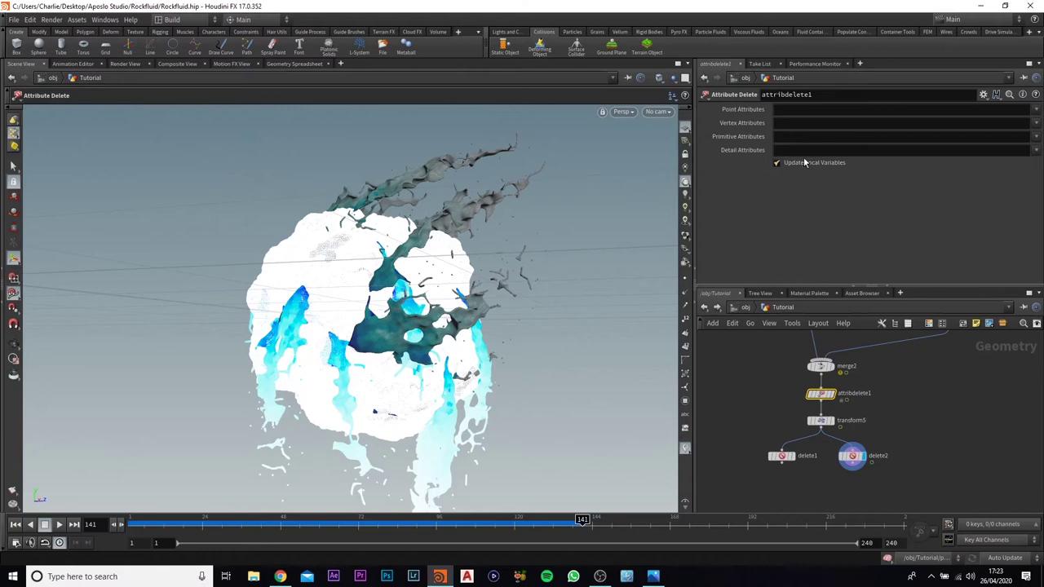
- Set the Attribute Delete node's point attributes to Cd and display the transform5 result
left_click(787, 110)
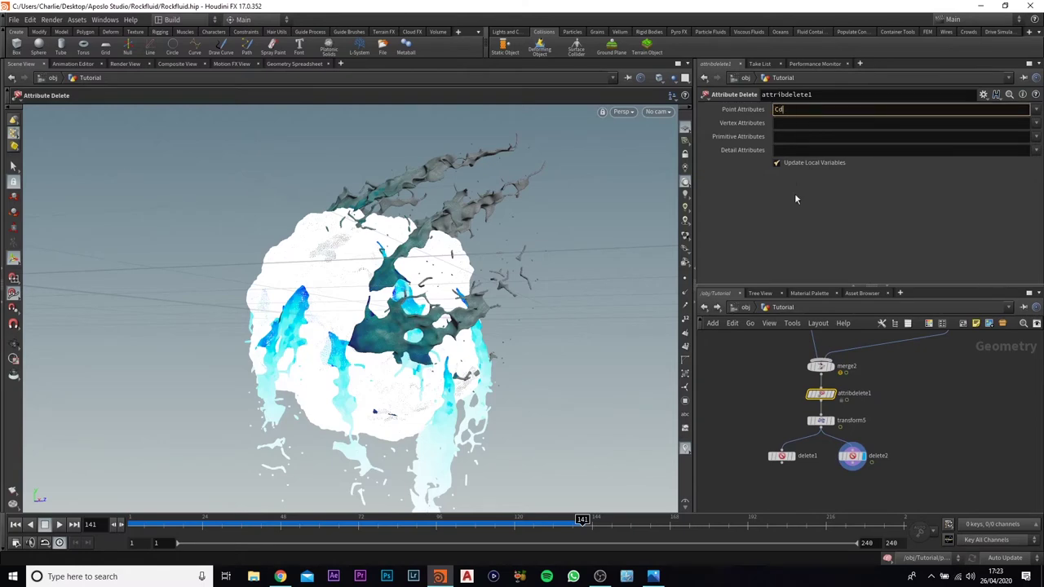
key("Return")
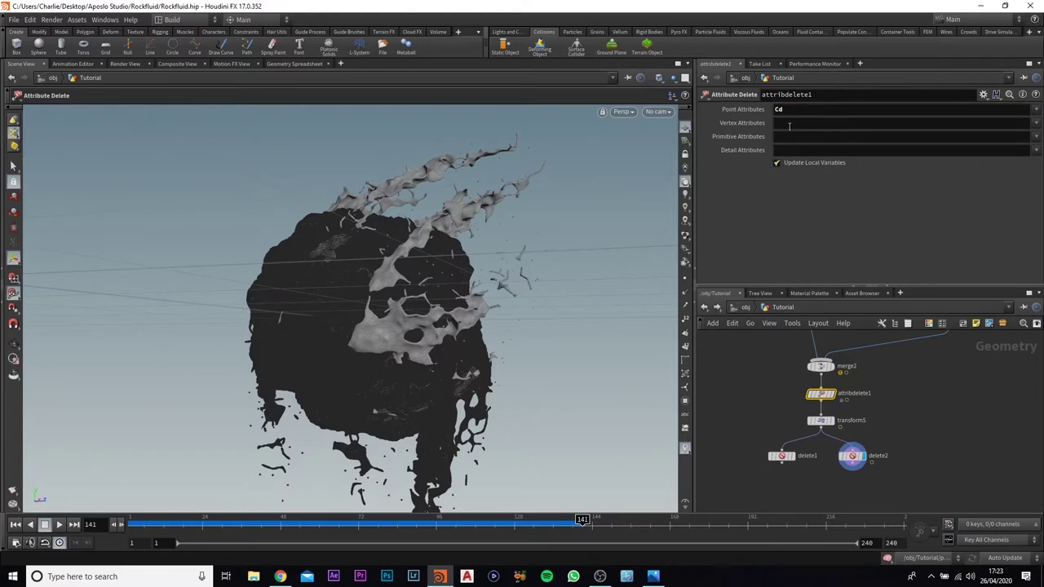
left_click(934, 410)
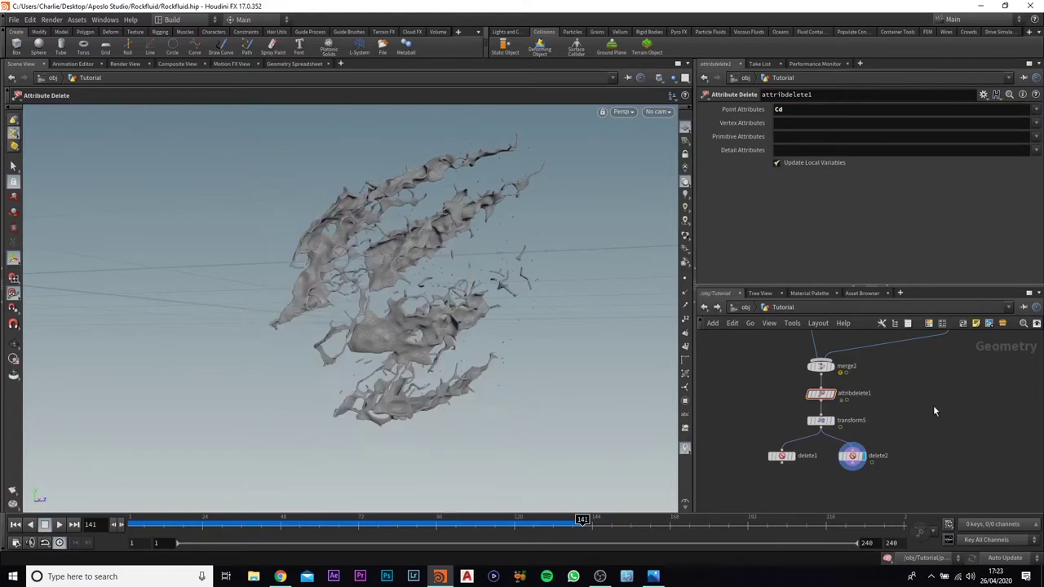
left_click(830, 366)
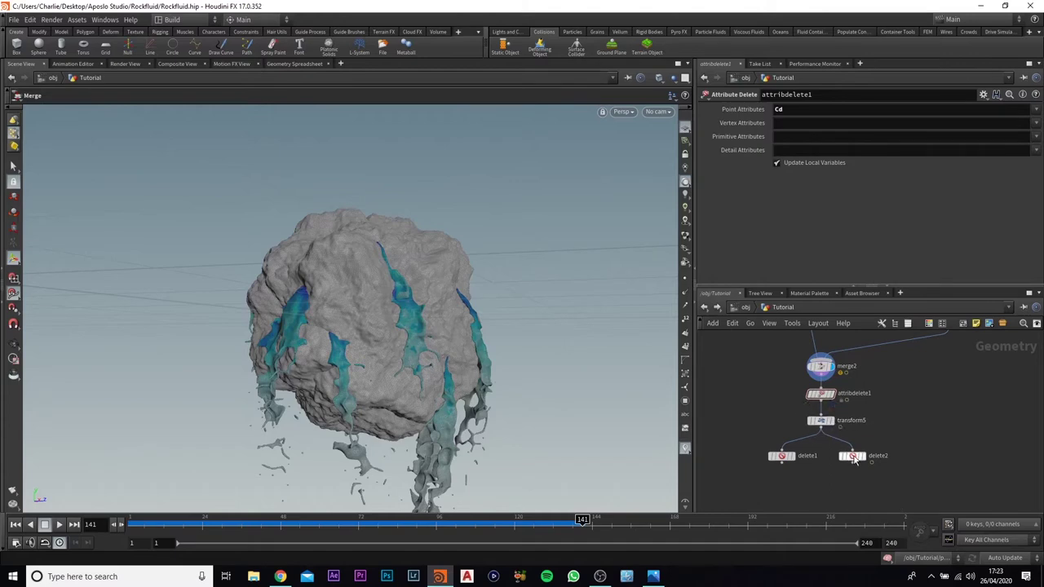
left_click(835, 425)
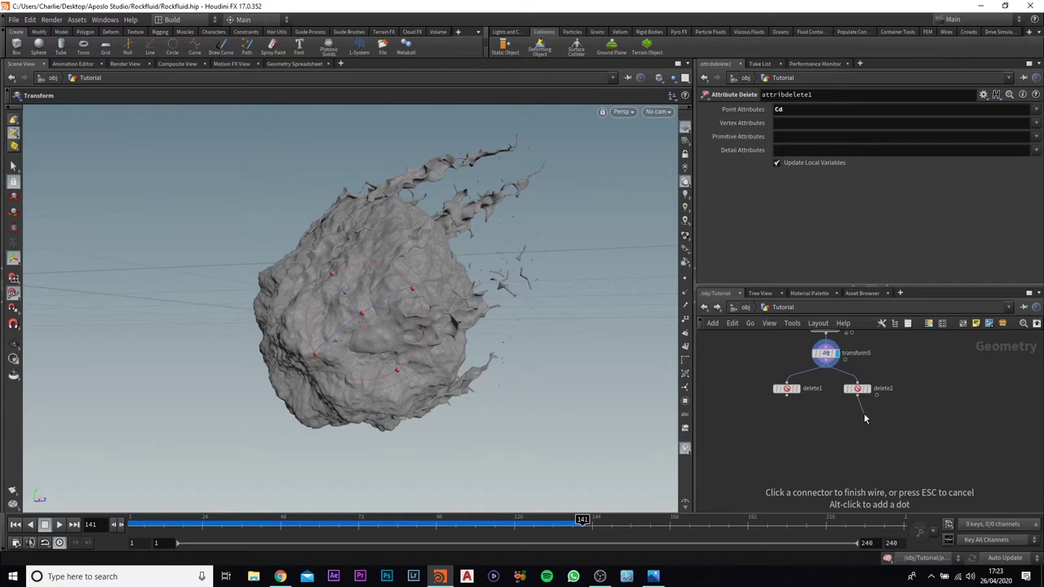
- Add a UV Unwrap node after each of the two Delete nodes and display the one on the rock branch
left_click(865, 418)
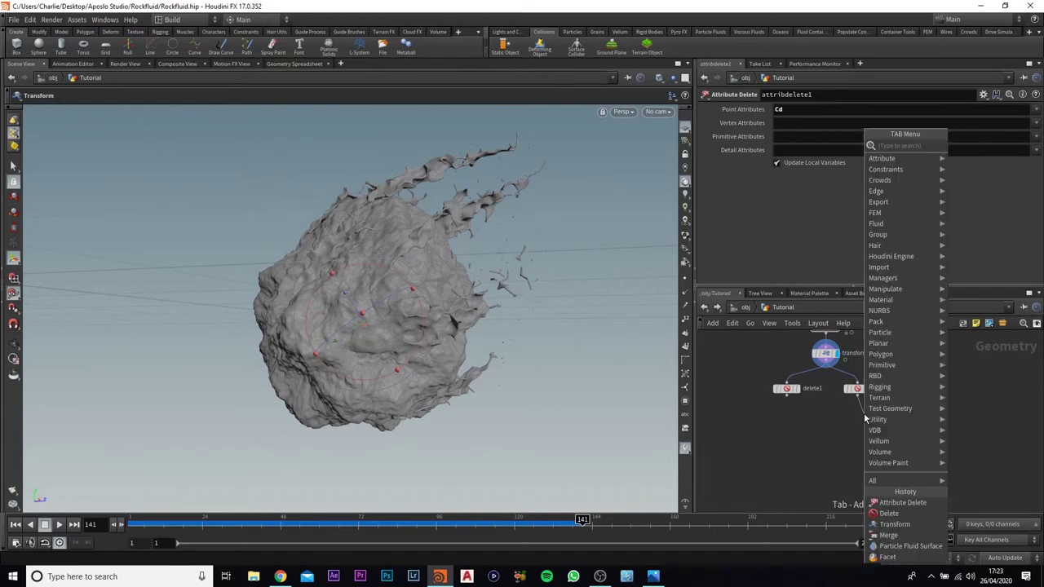
type("uv u")
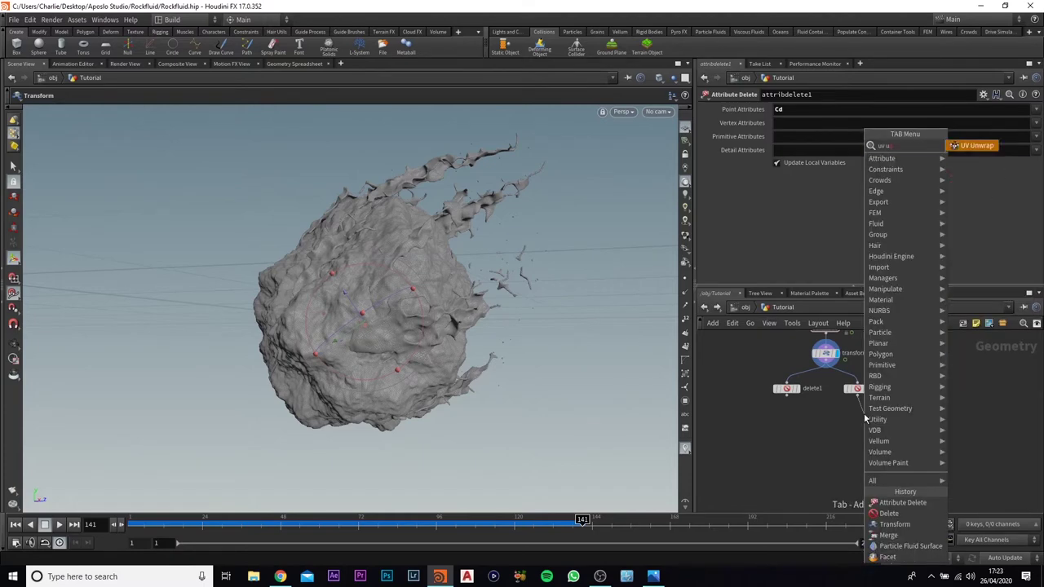
key("Return")
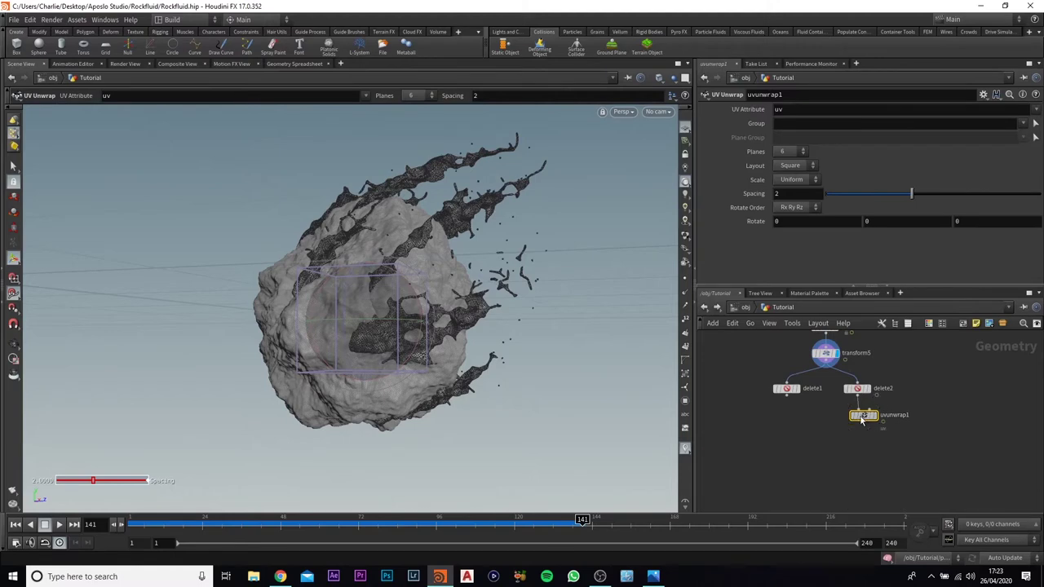
left_click_drag(862, 420, 787, 416, "alt")
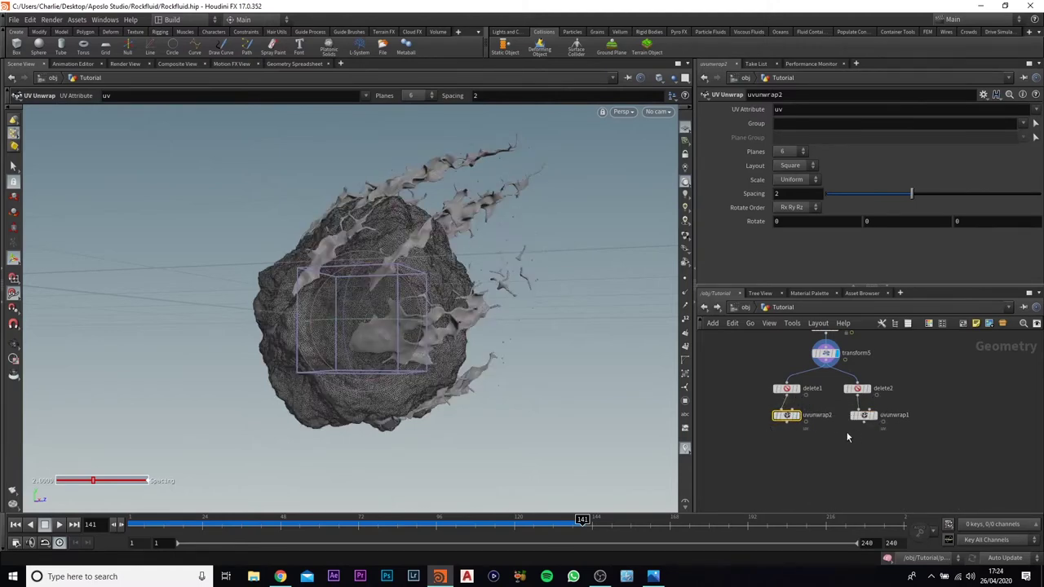
left_click(804, 416)
- Add a UV Project node after the rock branch's UV Unwrap node
scroll(793, 411, "up", 2)
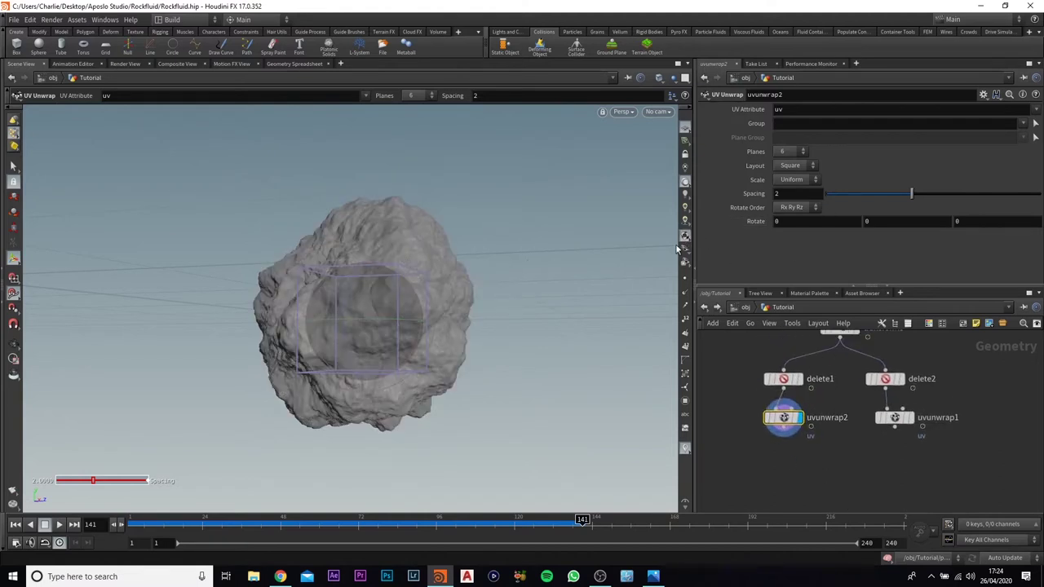
middle_click_drag(799, 499, 796, 474)
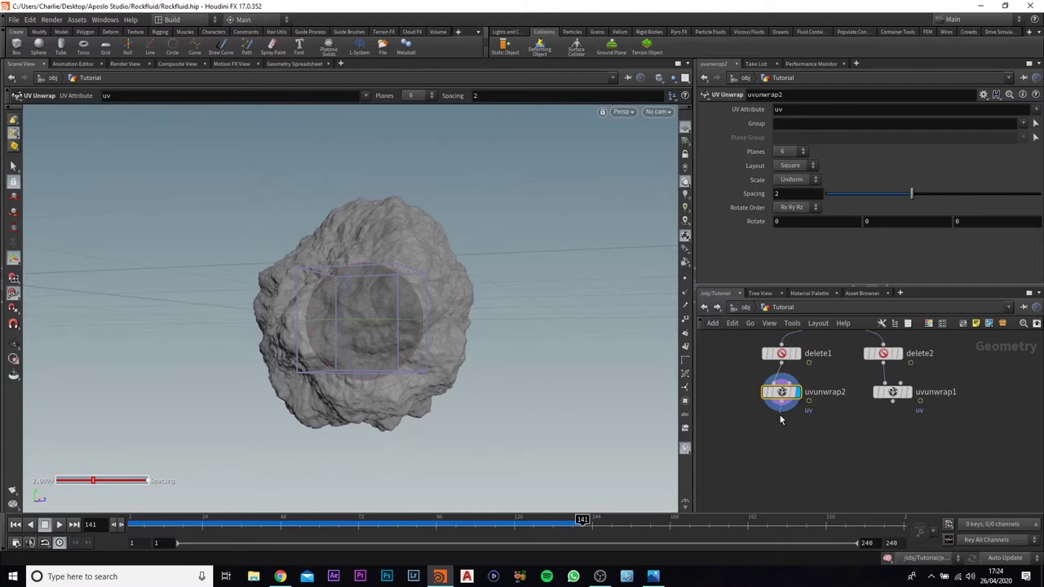
key("Tab")
type("uv")
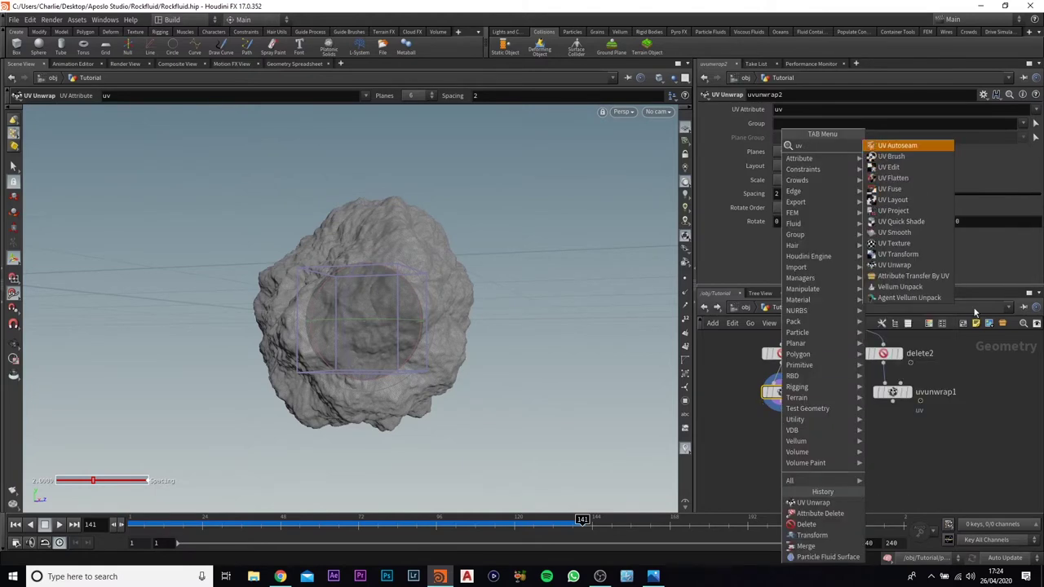
left_click(897, 210)
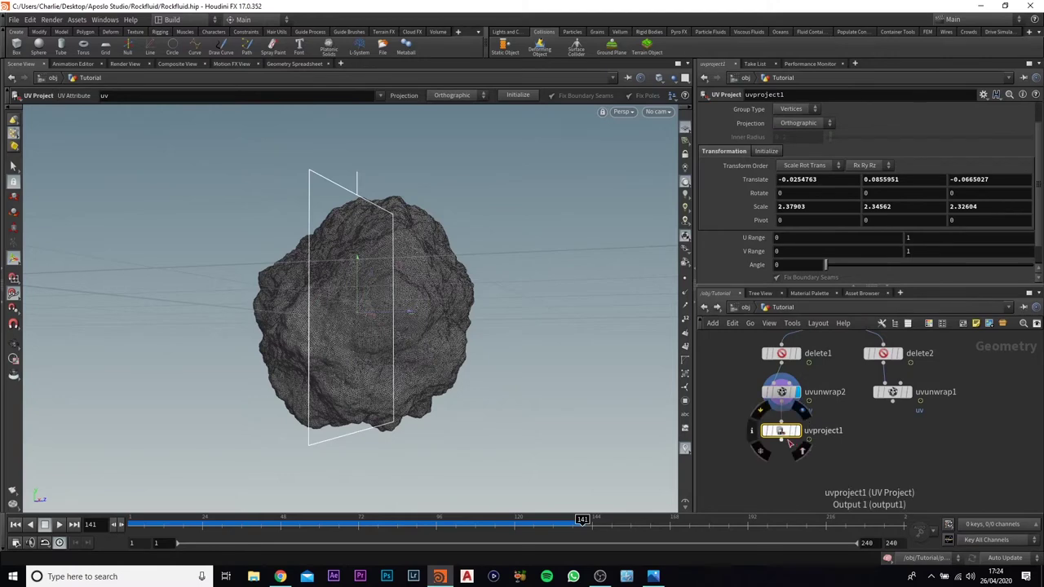
- Add a UV Quick Shade node wired to the output of the UV Project node
left_click(781, 440)
left_click(784, 467)
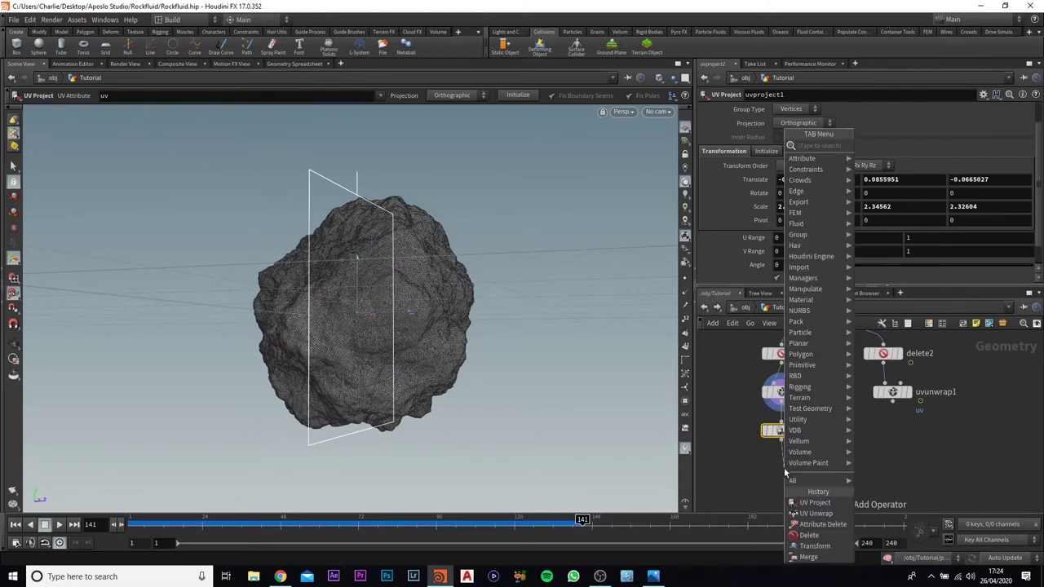
type("uv")
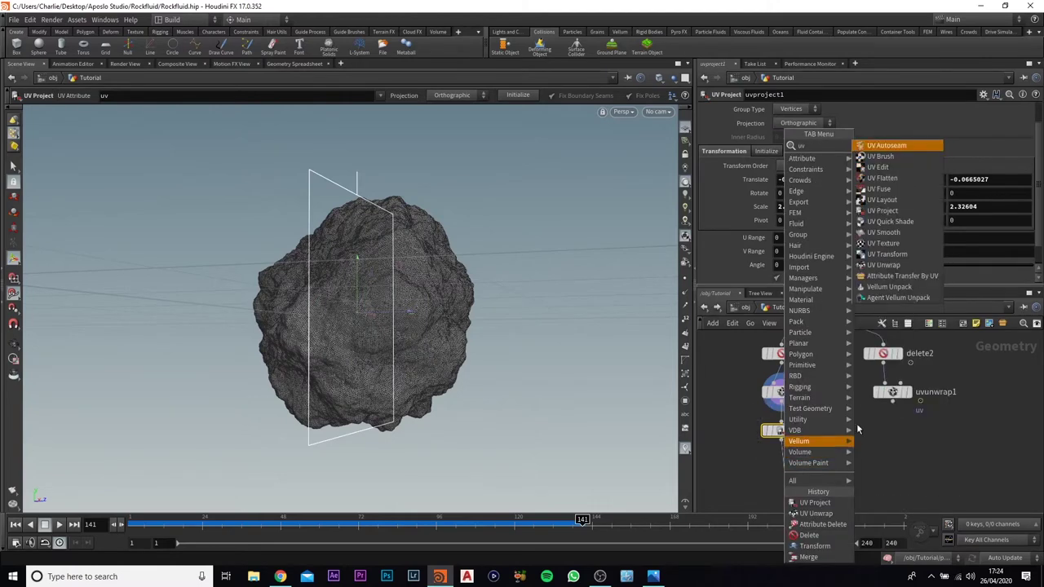
key("Up")
key("Up")
key("Up")
key("Up")
key("Up")
key("Up")
key("Up")
key("Up")
key("Return")
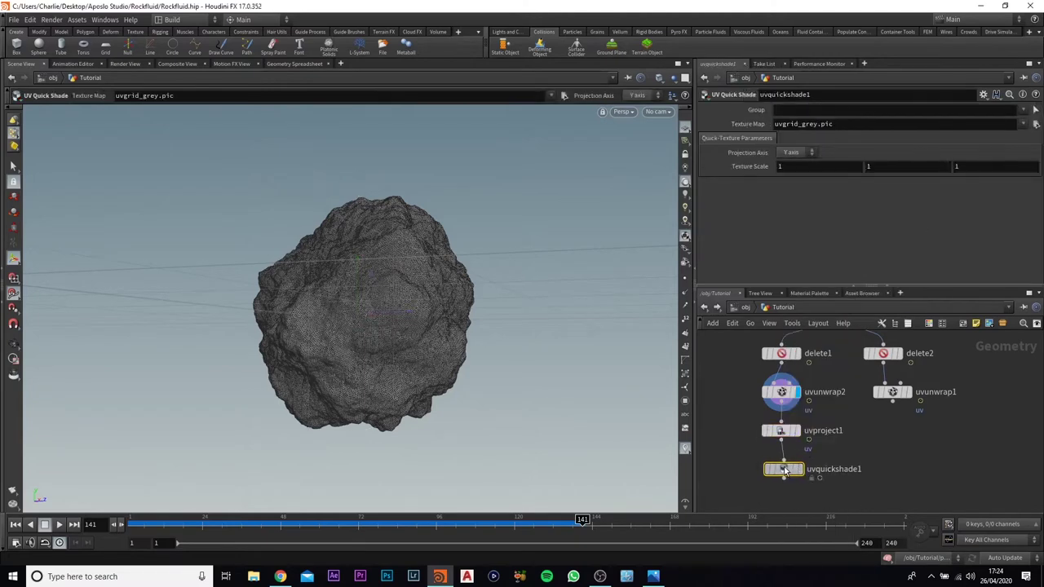
- Display the UV Quick Shade node on the rock branch and inspect the grid texture around the rock
left_click(798, 469)
key("Escape")
left_click_drag(361, 277, 405, 263)
right_click_drag(313, 347, 413, 253)
left_click_drag(360, 308, 385, 281)
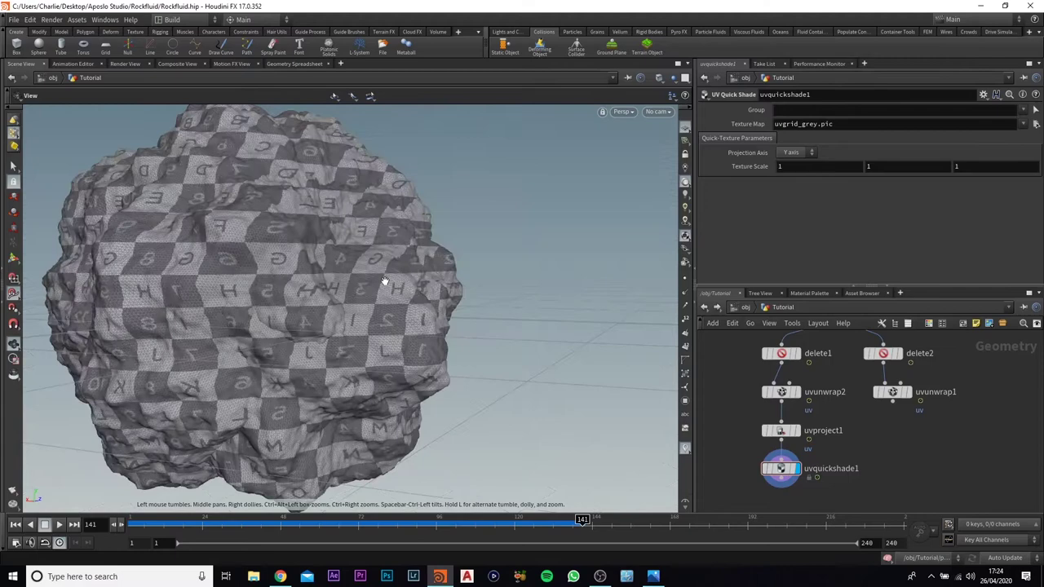
left_click_drag(371, 234, 404, 227)
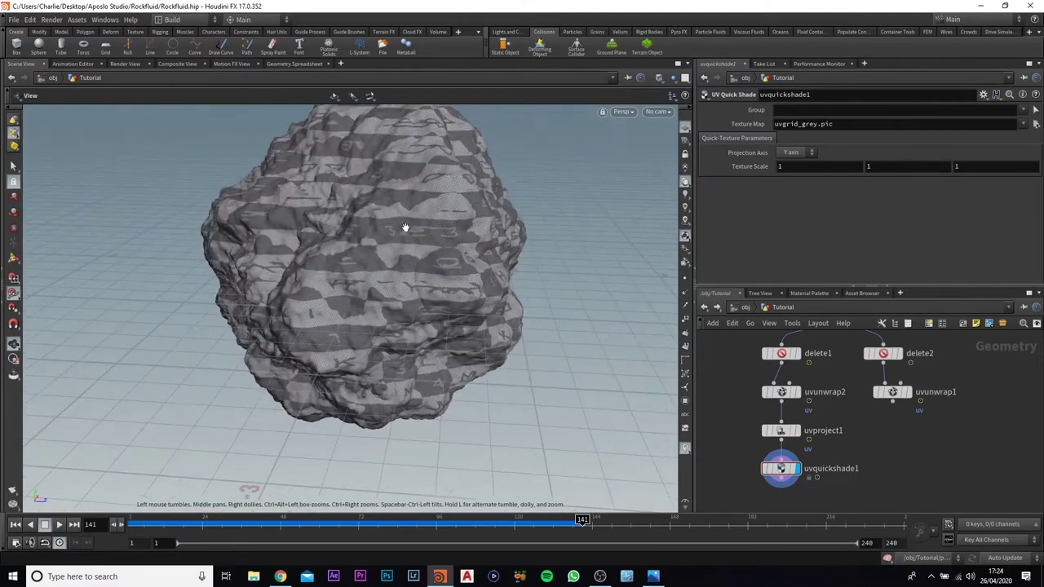
left_click_drag(310, 214, 492, 305)
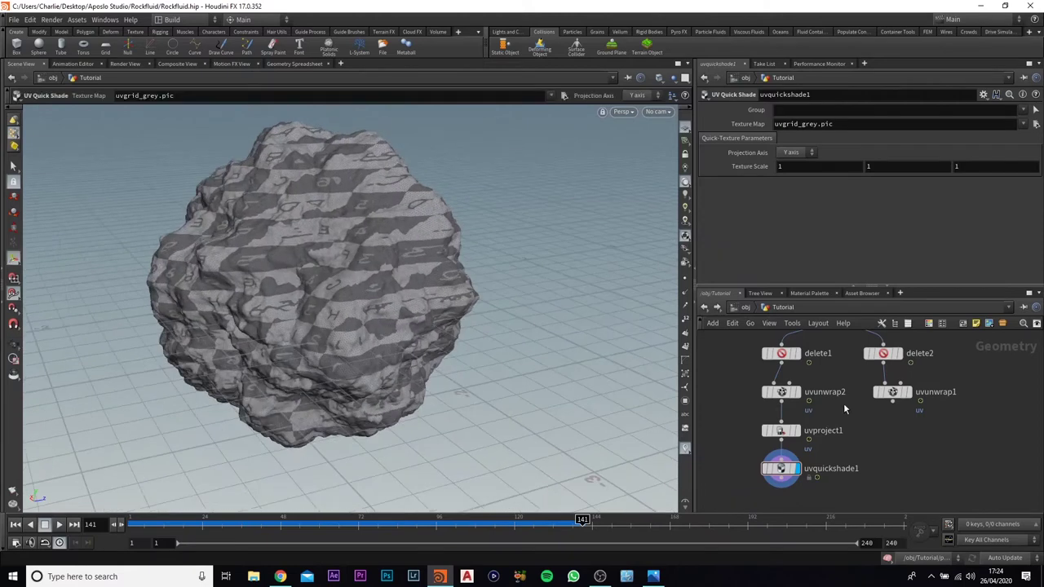
- Set the projection of the rock branch's UV Project node to Polar
left_click(781, 392)
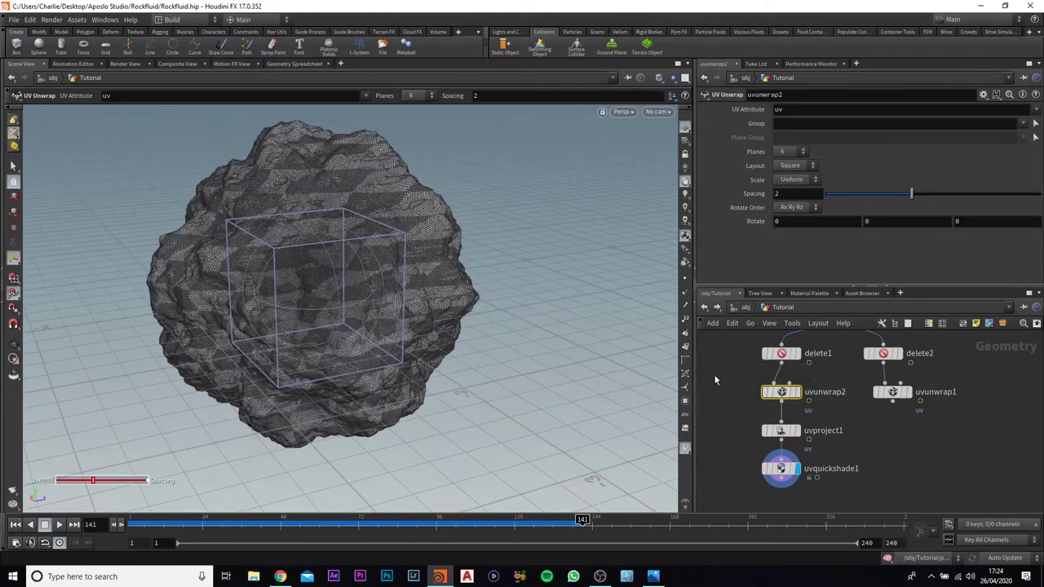
left_click(781, 430)
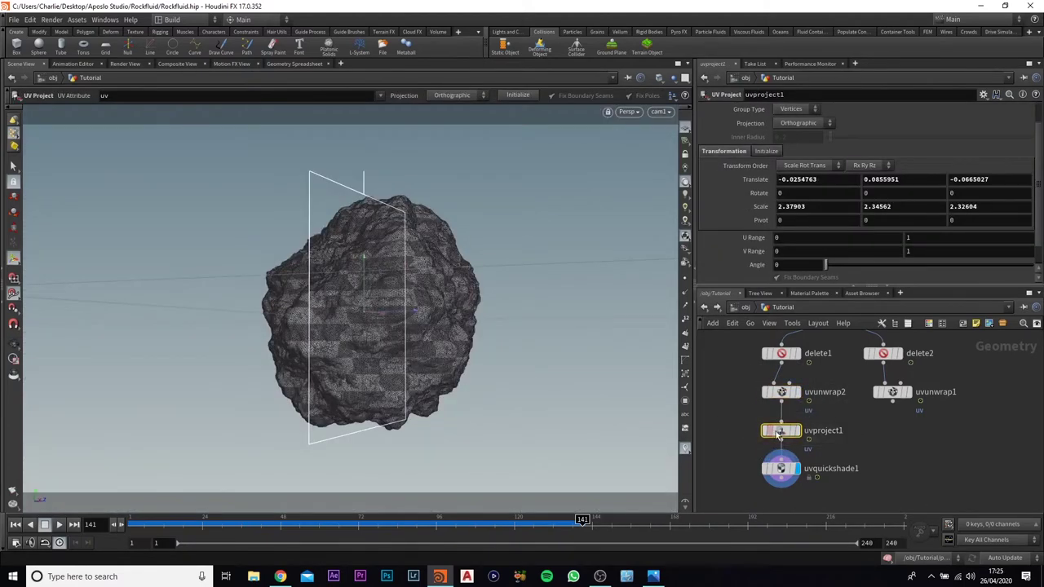
key("Escape")
left_click_drag(428, 308, 400, 306)
right_click_drag(399, 307, 462, 175)
left_click_drag(462, 174, 298, 275)
right_click_drag(297, 276, 425, 202)
left_click_drag(425, 202, 402, 217)
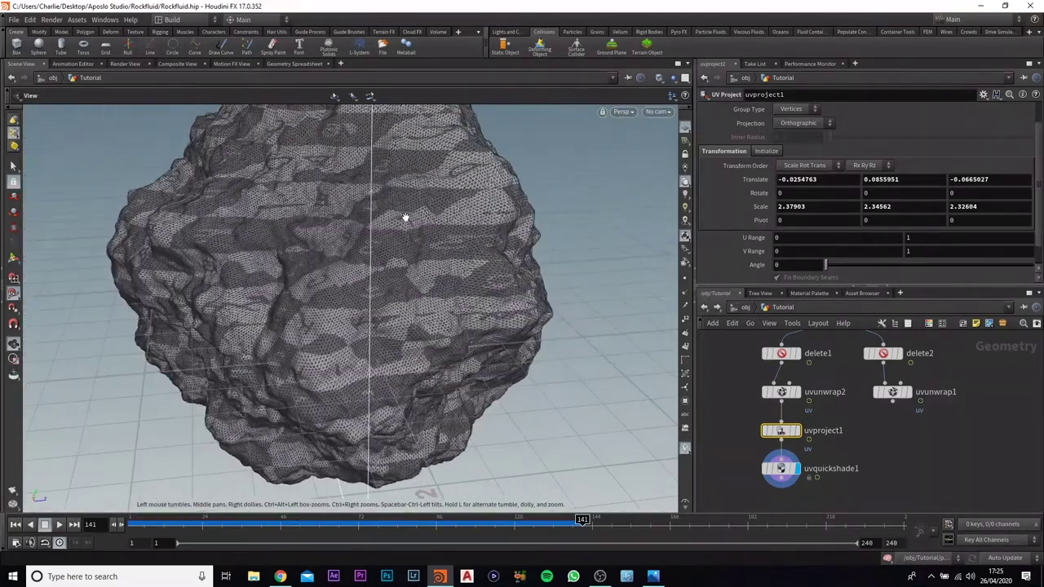
left_click_drag(541, 199, 507, 196, "alt")
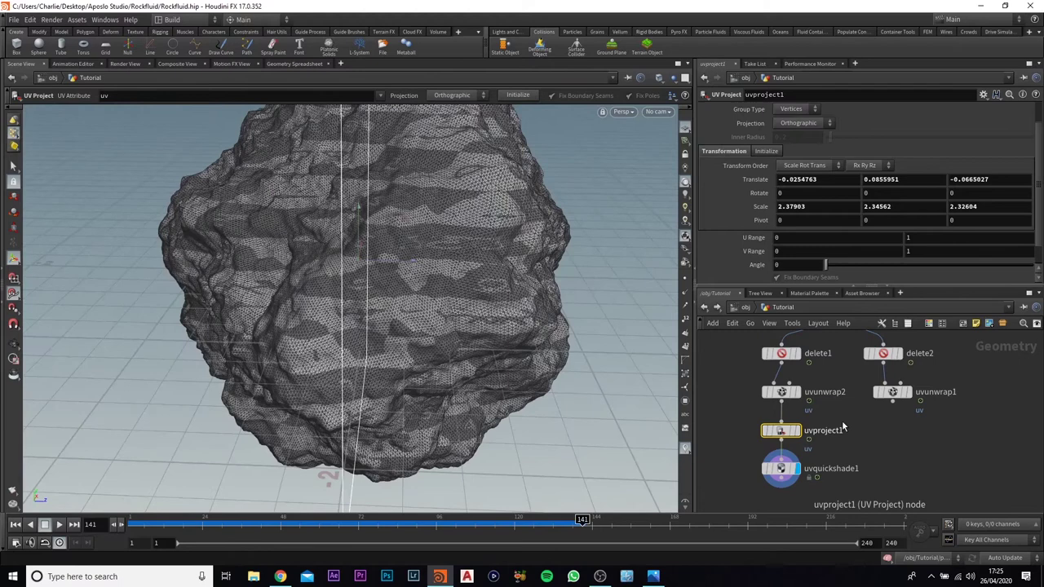
left_click_drag(874, 418, 754, 447)
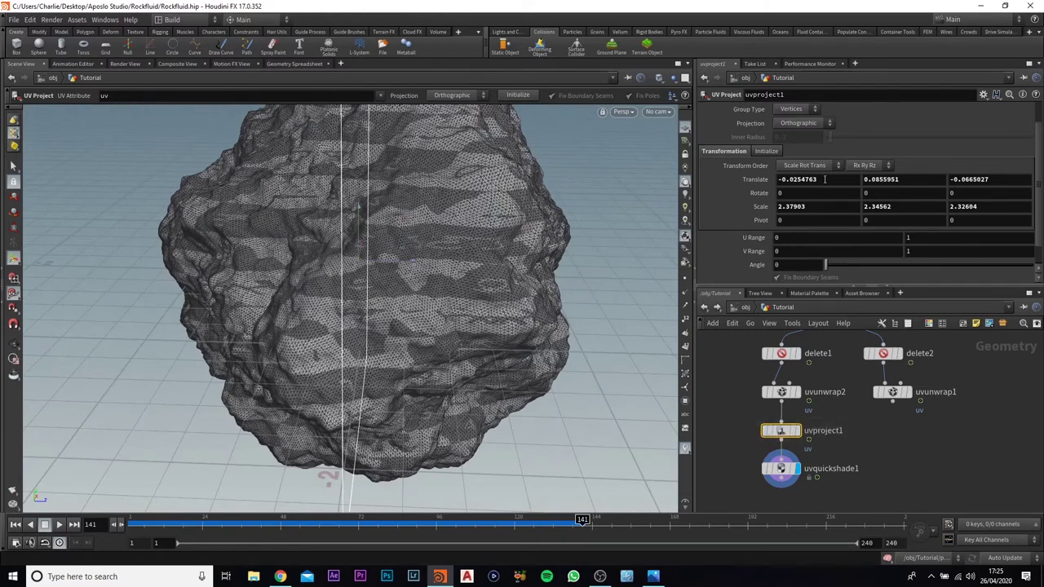
left_click(800, 123)
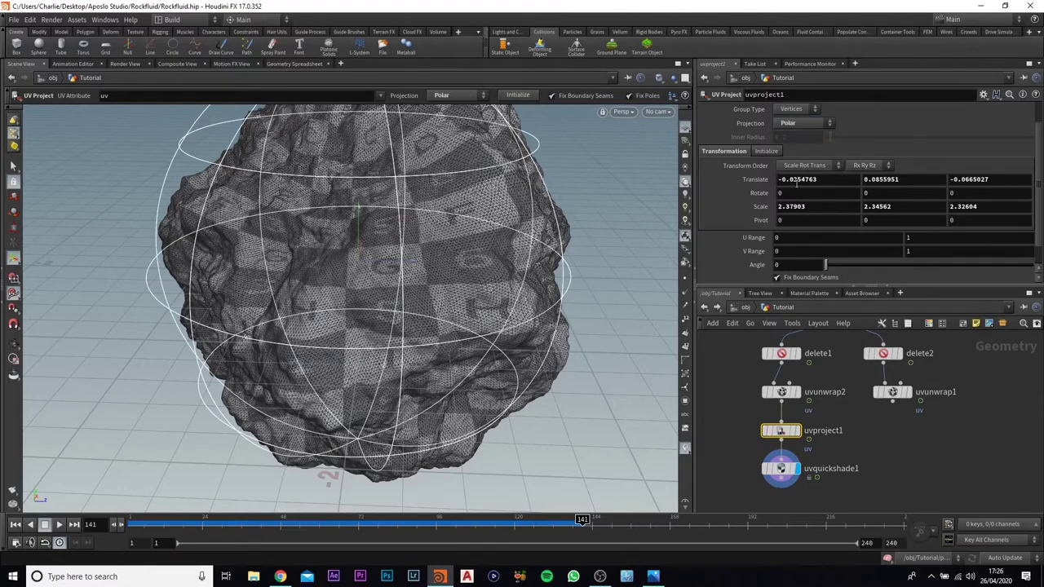
- Set the scale of the rock's UV projection to 1 on all three axes
left_click_drag(450, 205, 490, 243, "alt")
key("Return")
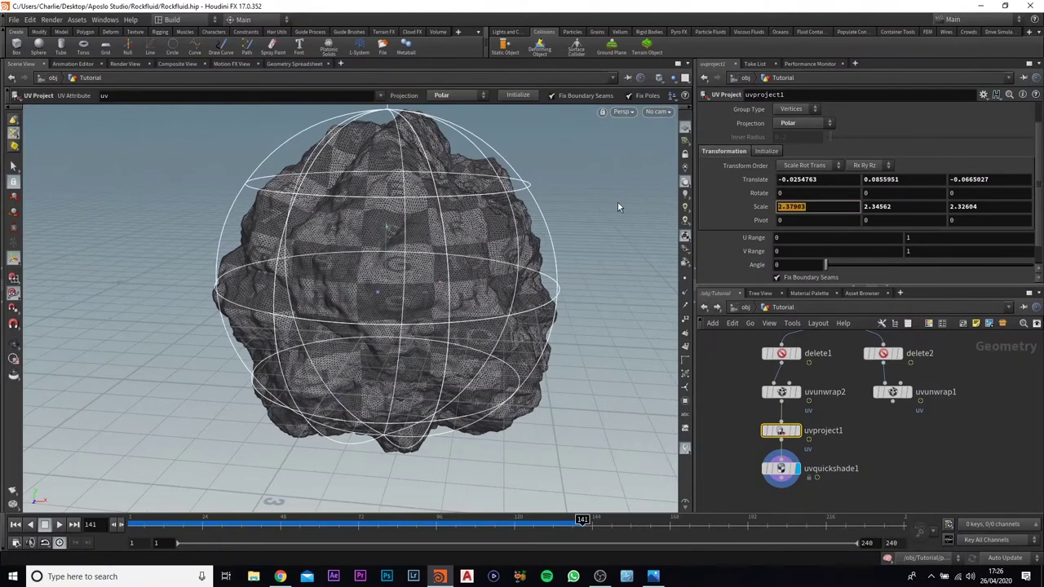
type("1")
key("Tab")
type("1")
key("Tab")
type("1")
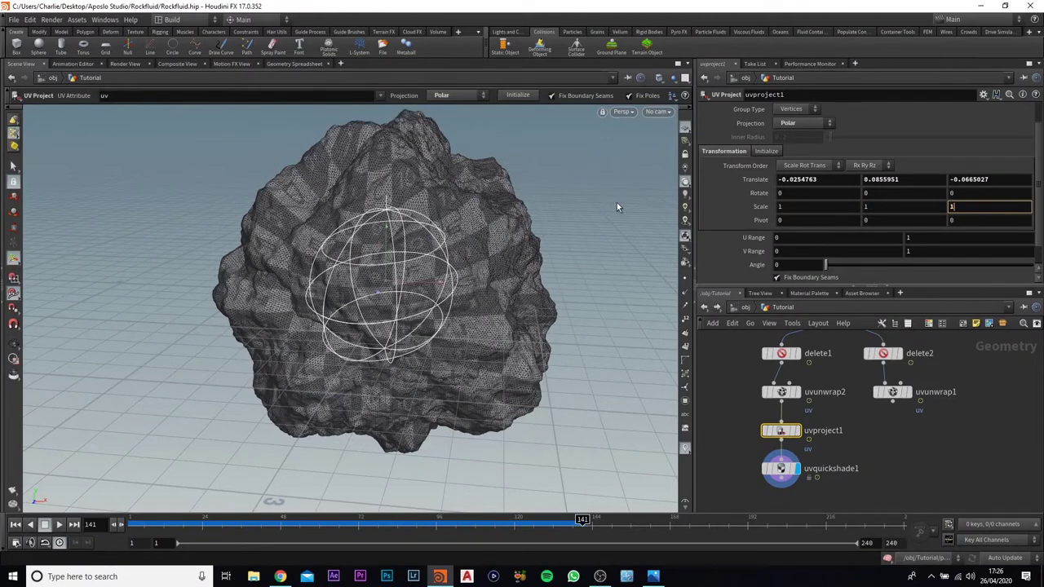
- Set the translation of the rock's UV projection to 0 on all three axes and check the rock's texture
left_click_drag(840, 180, 676, 178)
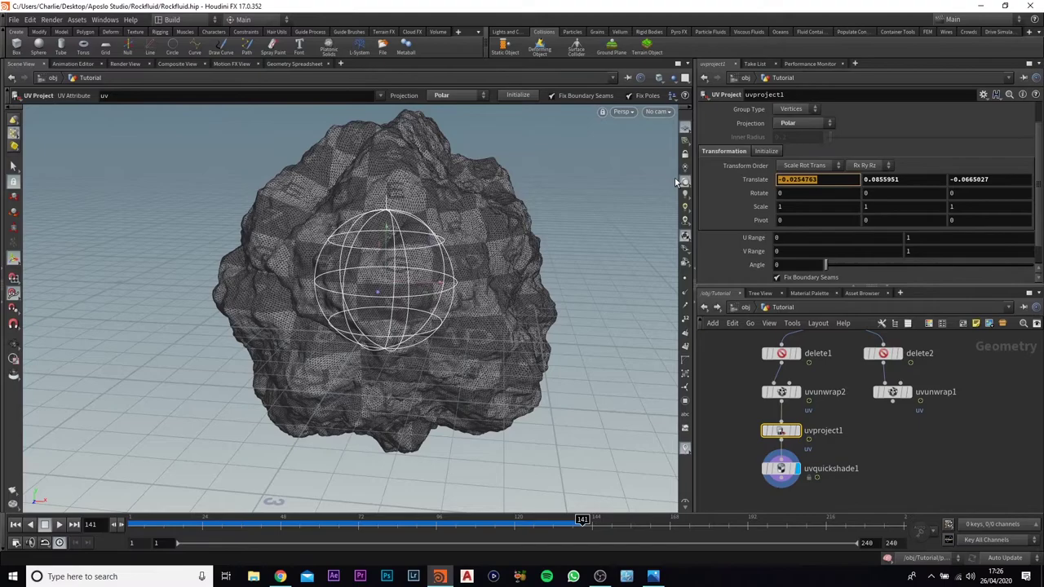
type("0")
key("Tab")
type("0")
key("Tab")
type("0")
key("Tab")
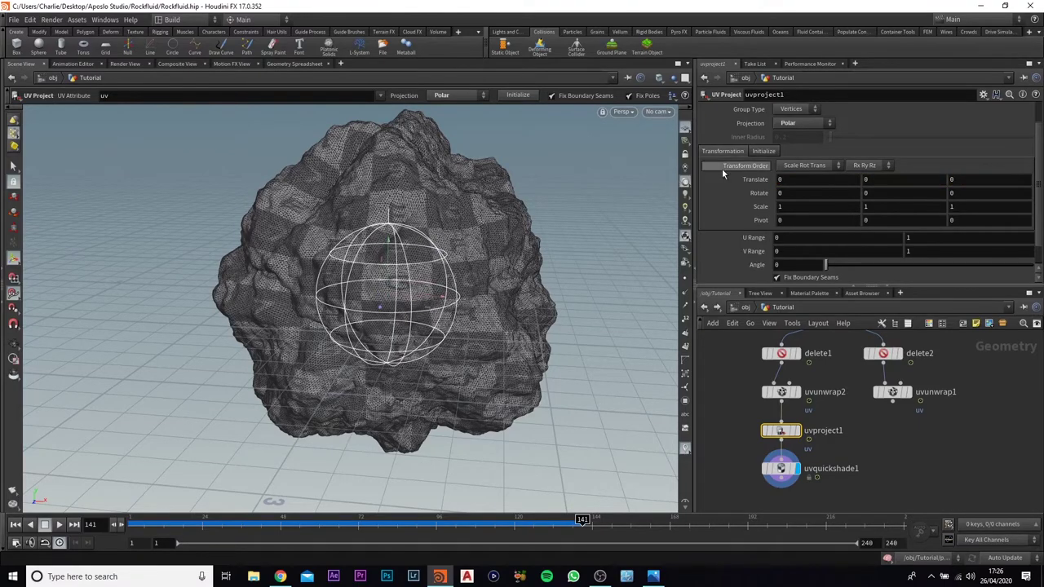
left_click_drag(227, 327, 369, 253, "alt")
left_click(947, 459)
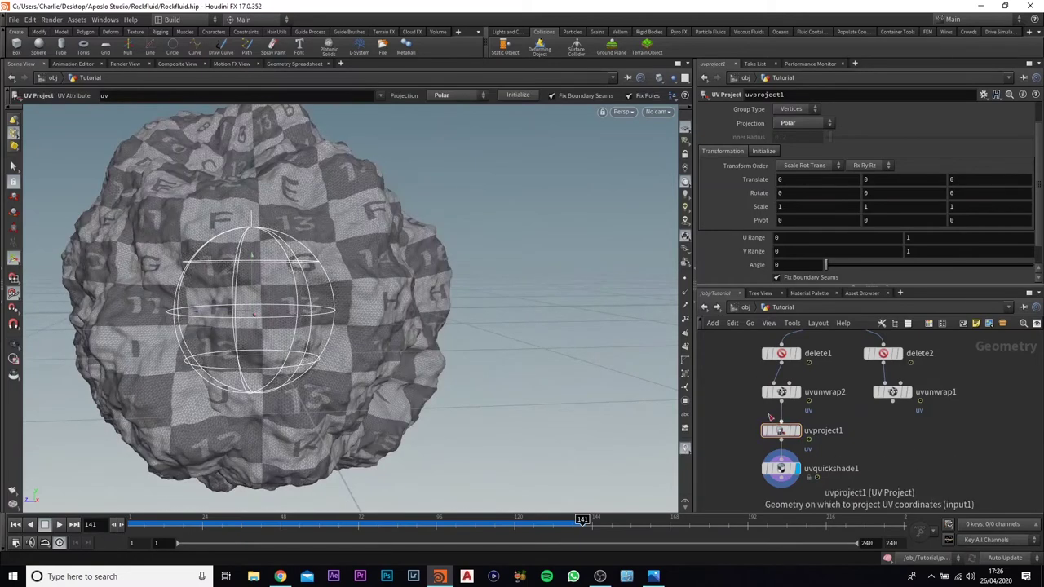
- Duplicate the UV Project and UV Quick Shade nodes onto the fluid branch, display the copied shade node, and align both under the UV Unwrap
left_click_drag(728, 419, 856, 494)
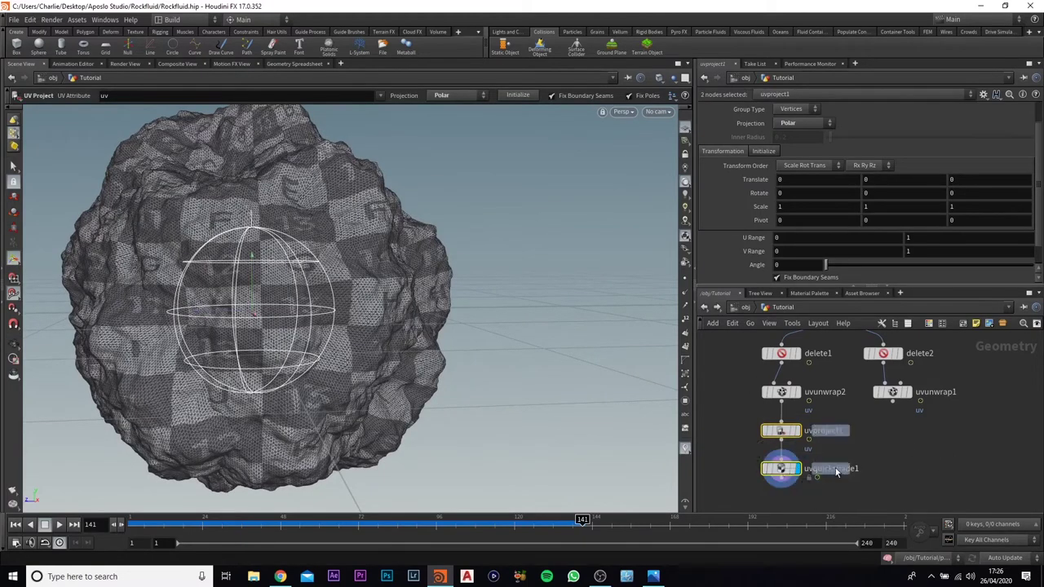
left_click_drag(783, 432, 899, 421, "alt")
left_click(989, 435)
middle_click_drag(971, 430, 974, 426)
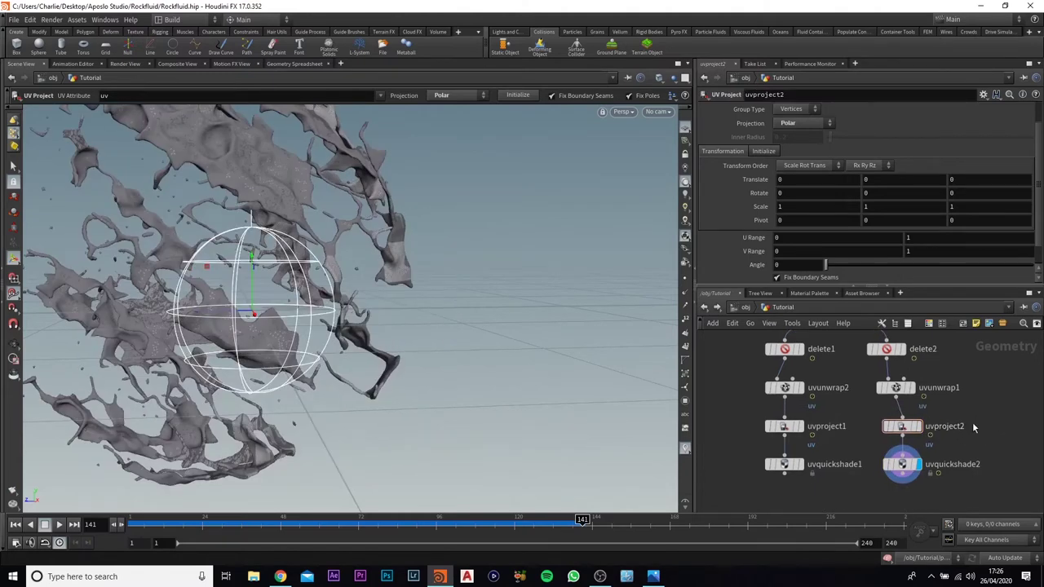
left_click_drag(962, 403, 869, 479)
left_click(902, 427)
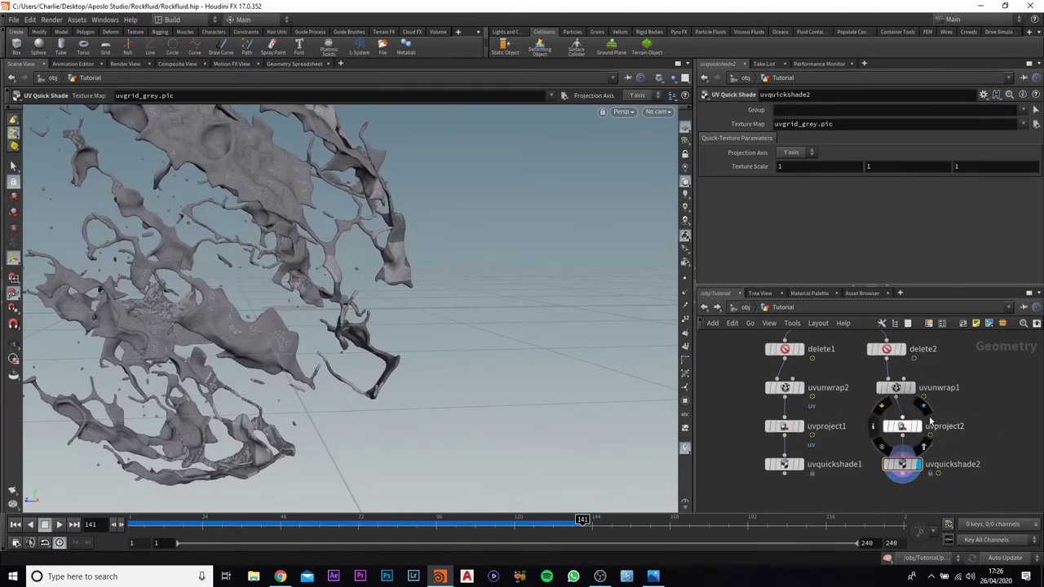
left_click_drag(907, 439, 900, 439)
left_click(900, 437)
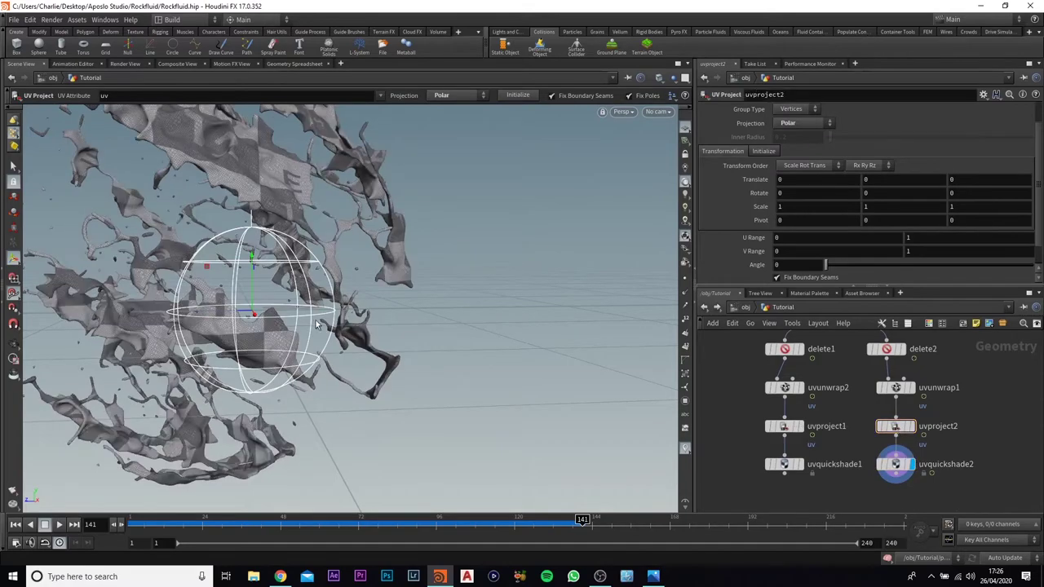
- Try the Orthographic projection on the fluid branch's UV Project node and return it to Polar
key("Escape")
left_click_drag(226, 300, 452, 214)
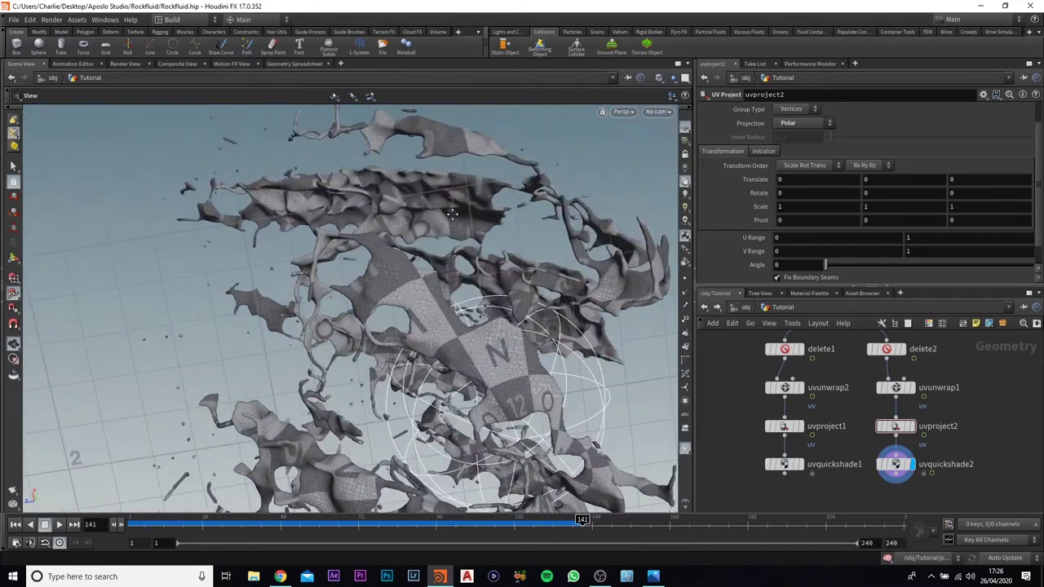
left_click_drag(417, 279, 578, 187)
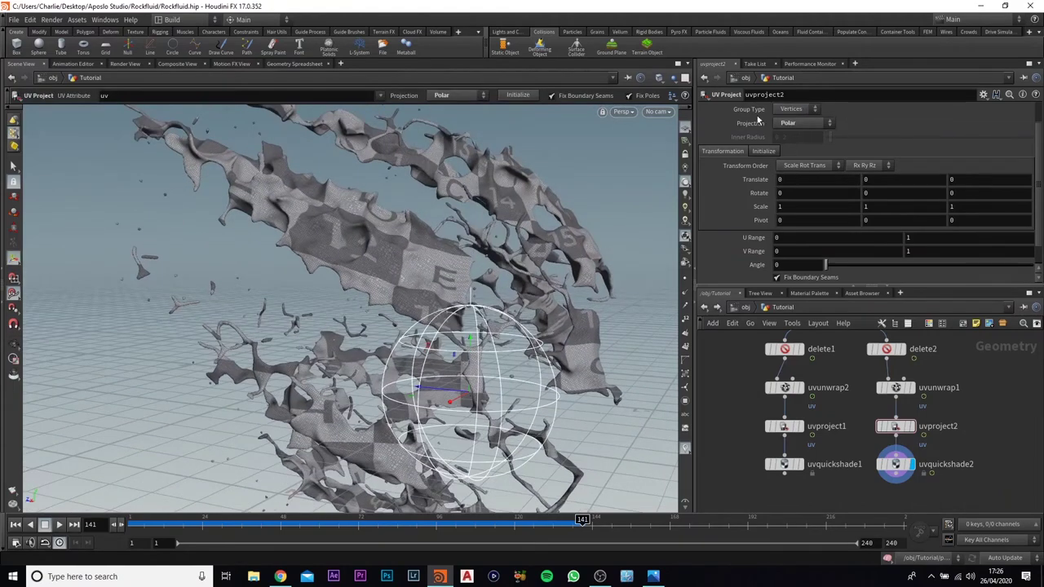
left_click(801, 125)
left_click(797, 134)
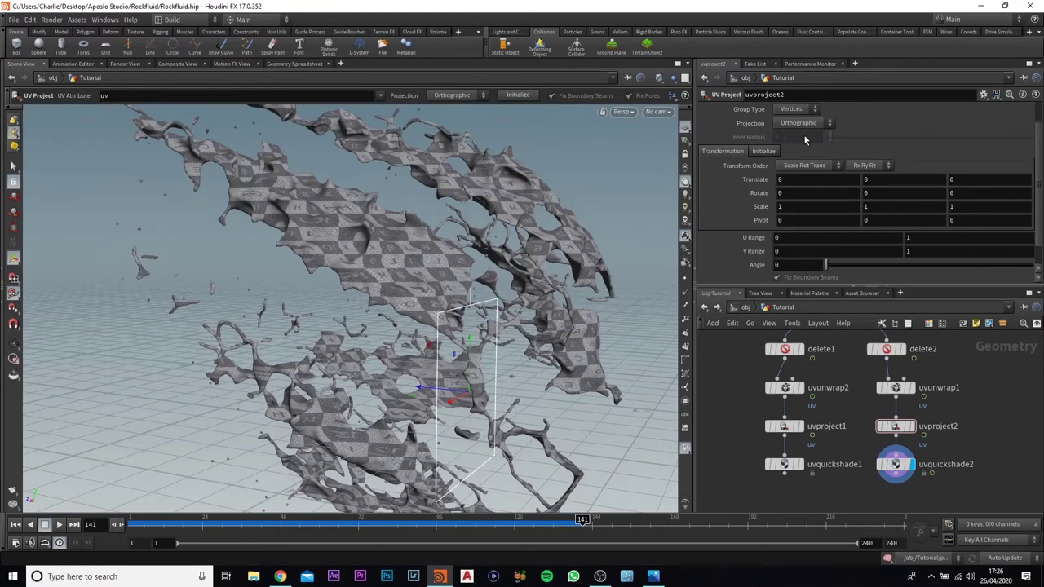
left_click_drag(373, 234, 587, 266)
left_click(820, 123)
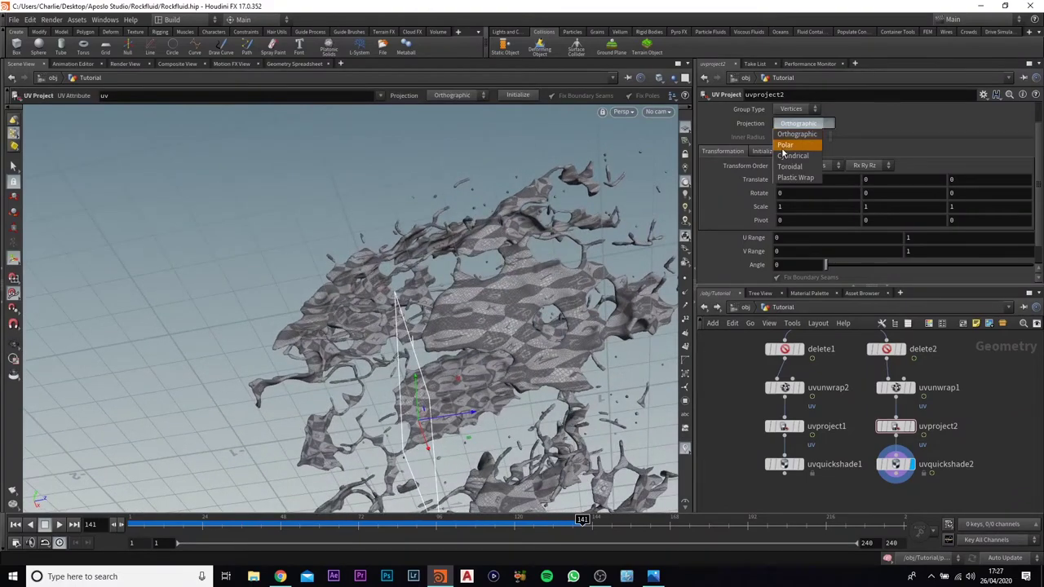
left_click(784, 147)
left_click_drag(583, 229, 471, 349, "alt")
scroll(612, 296, "down", 5)
middle_click_drag(471, 349, 402, 336, "alt")
- Add two Material nodes below the UV Quick Shade nodes
middle_click_drag(976, 495, 979, 411)
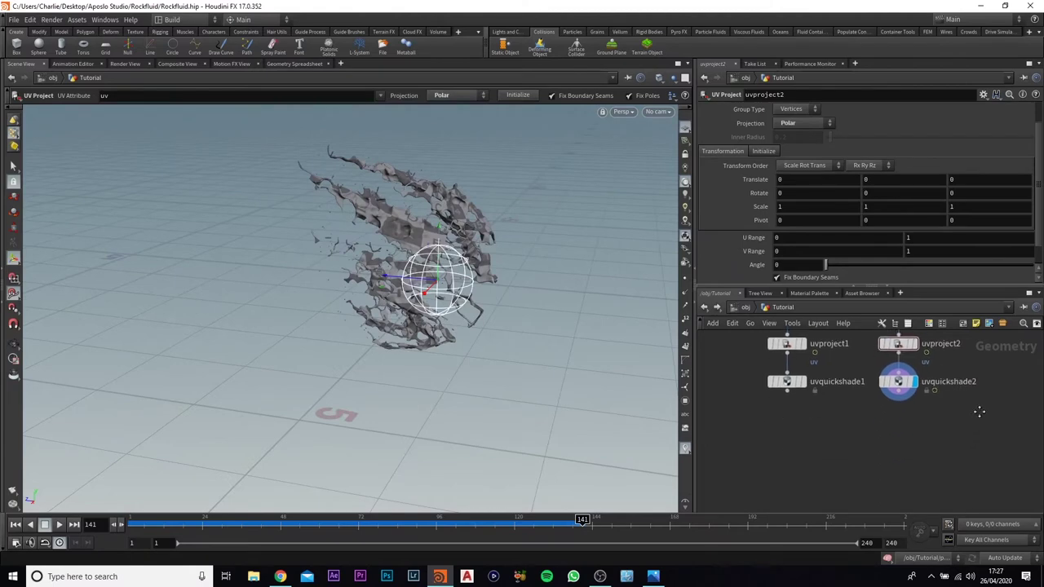
key("Tab")
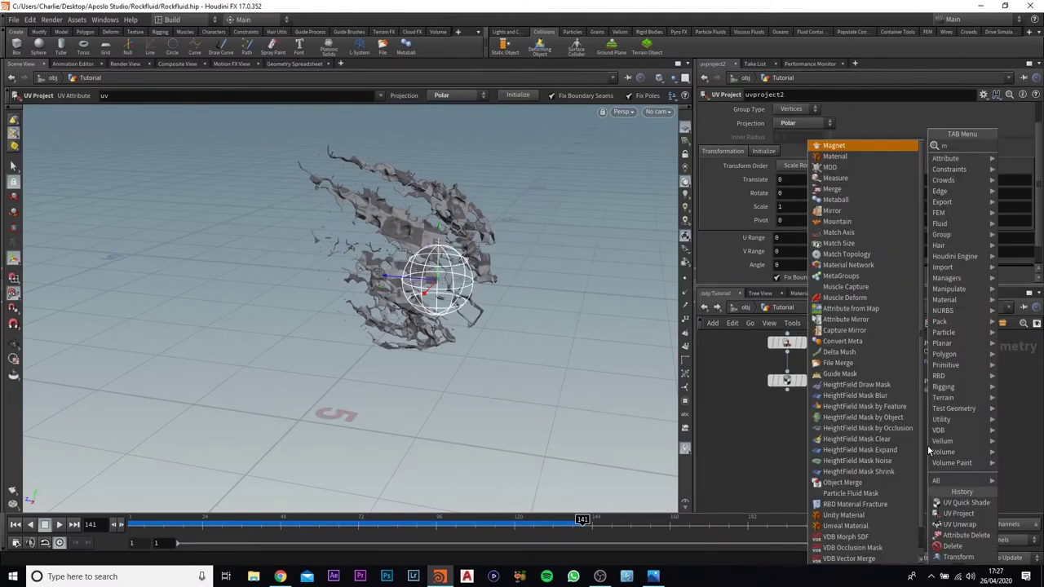
type("a")
key("Down")
key("Return")
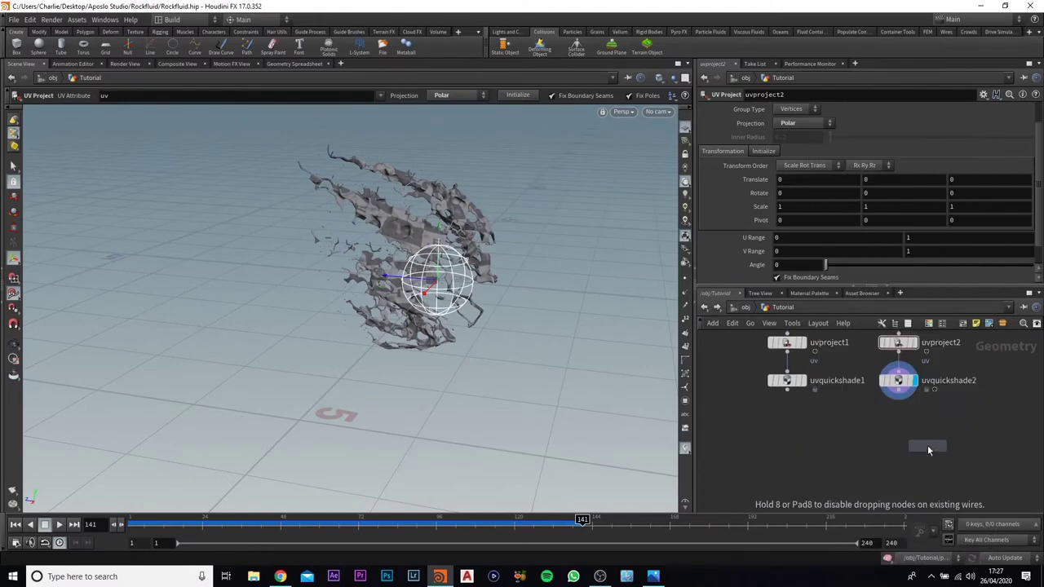
left_click(928, 446)
left_click(927, 447, "ctrl")
- Wire one Material node to the output of each UV Quick Shade node and align the two side by side
left_click_drag(927, 447, 787, 391, "alt")
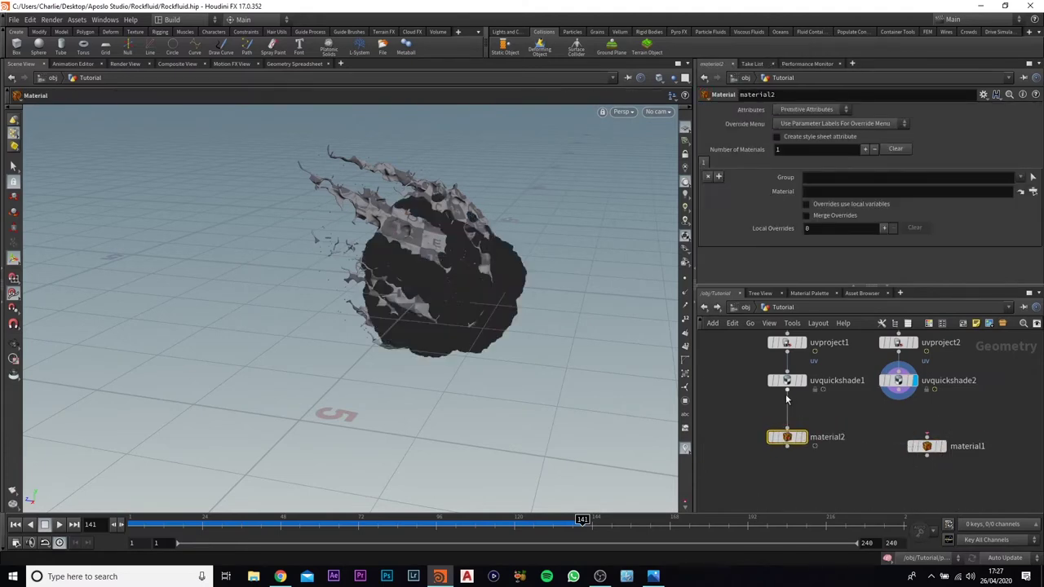
left_click_drag(932, 449, 899, 391)
left_click_drag(928, 449, 900, 430)
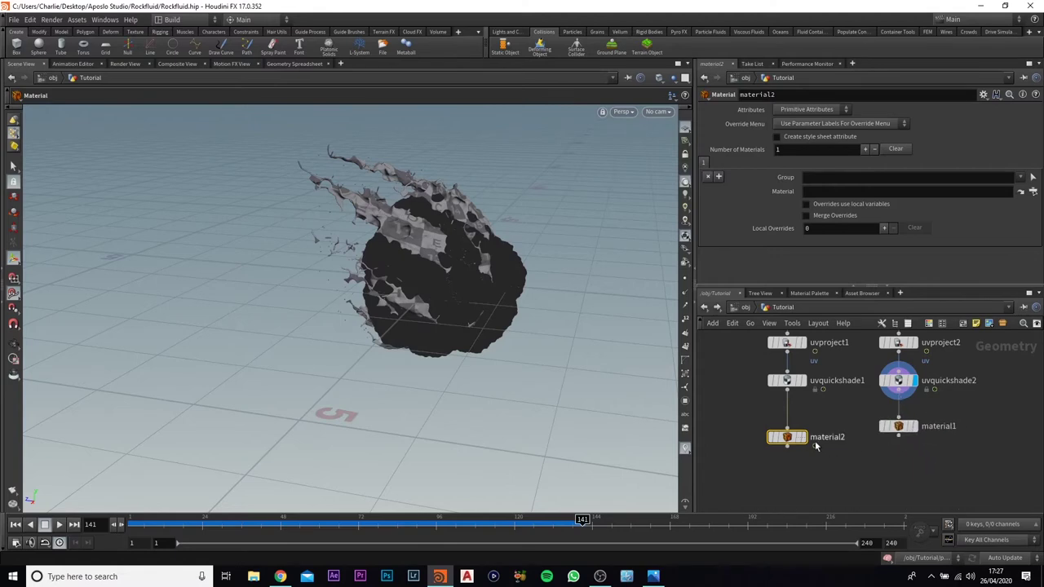
left_click_drag(807, 438, 979, 437)
left_click(847, 475)
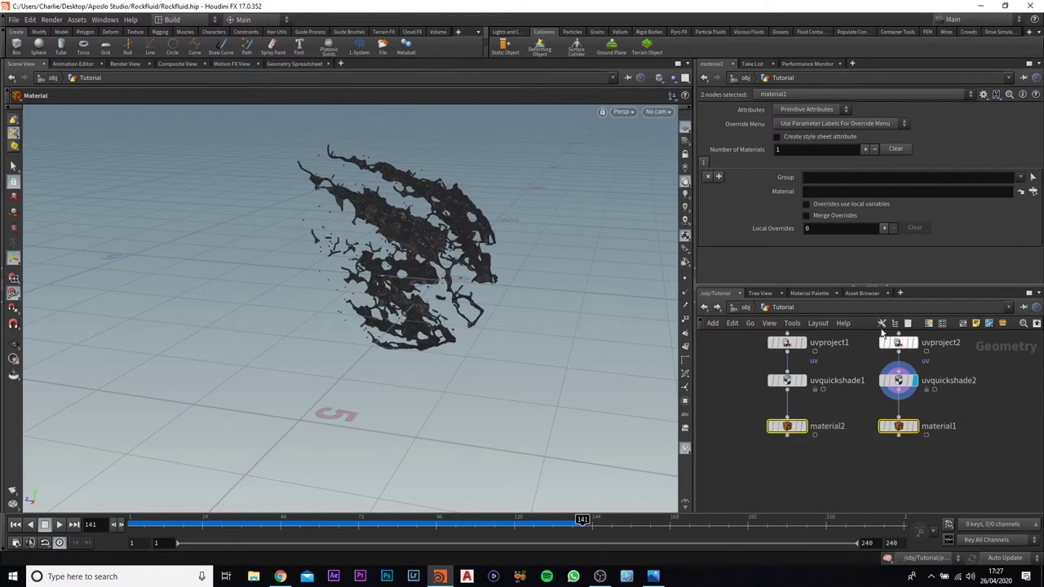
- Open the gold material from the scene's materials and view its texture settings
left_click(817, 294)
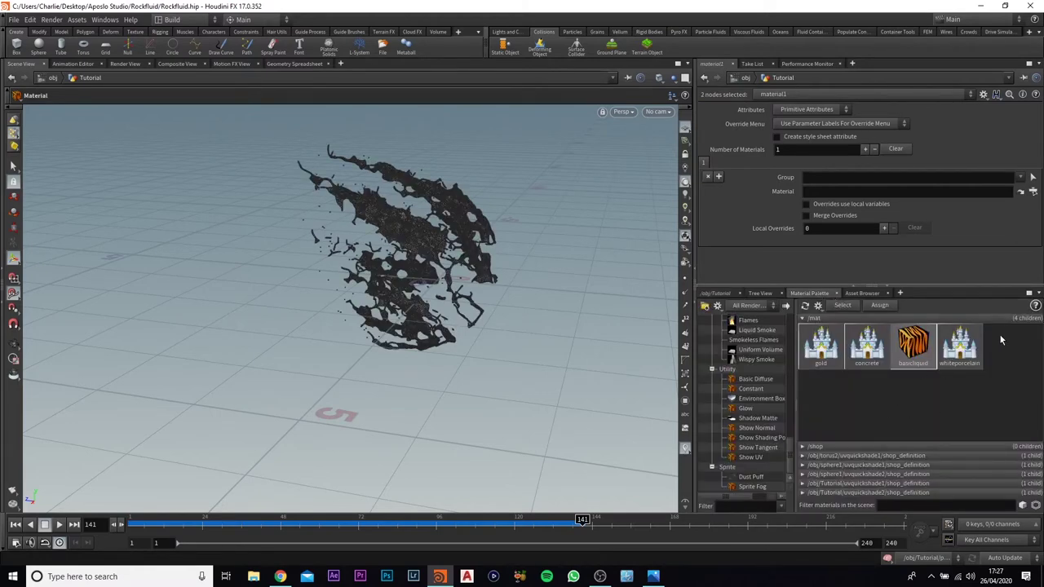
double_click(816, 359)
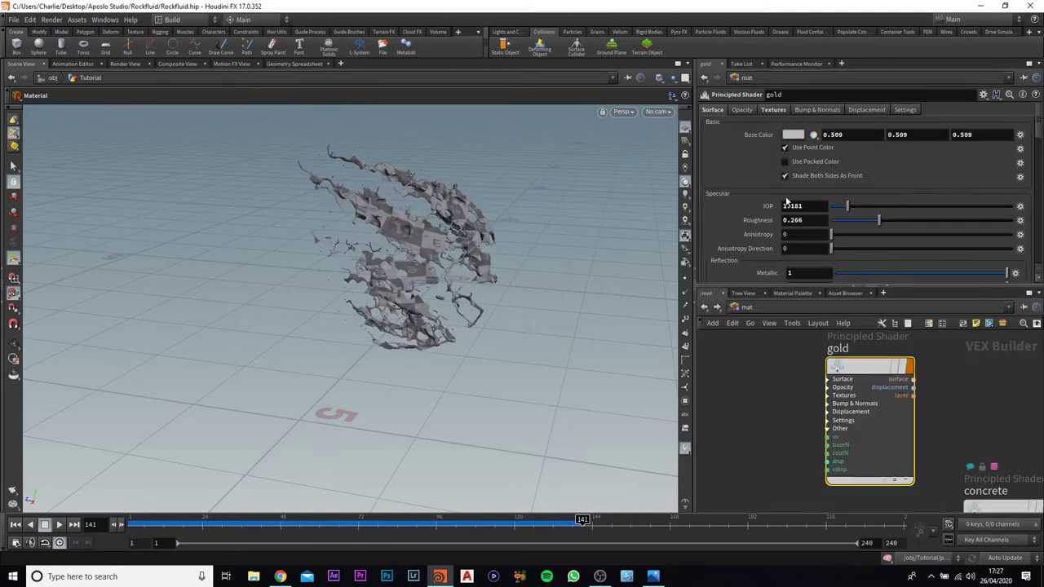
left_click(778, 111)
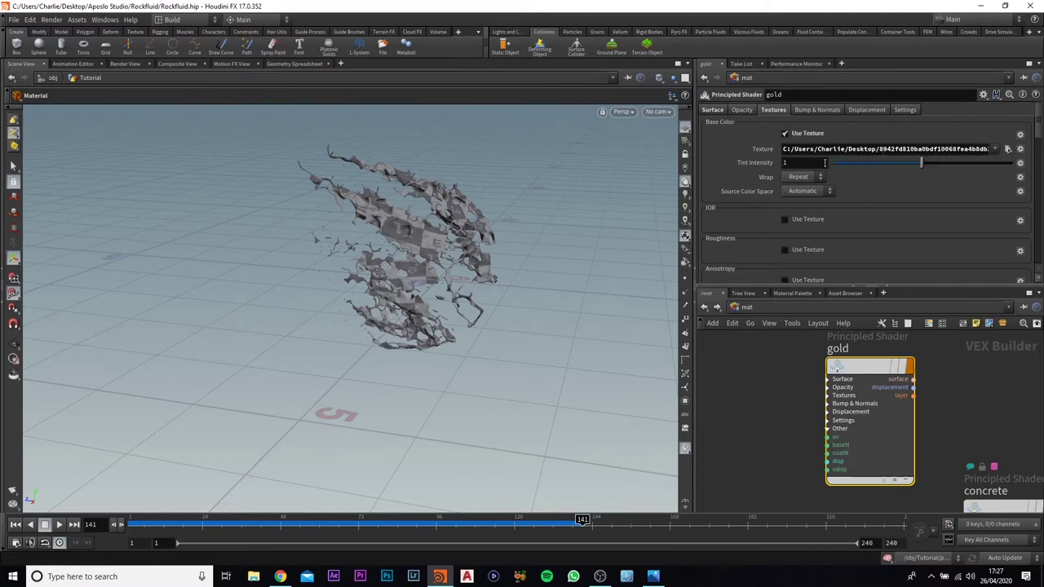
- Examine the refraction colour of the basicliquid material
left_click(793, 293)
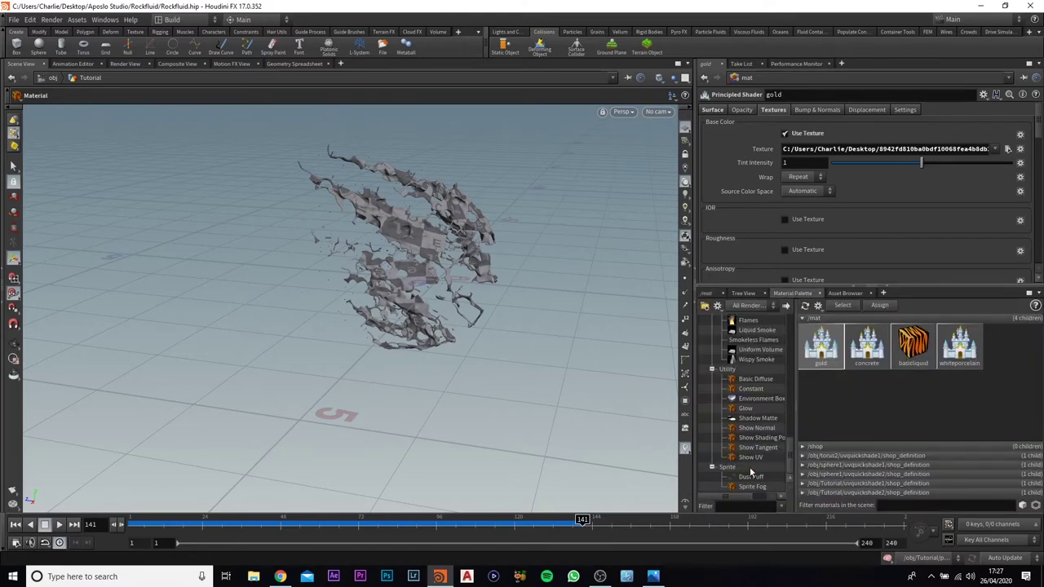
left_click(914, 351)
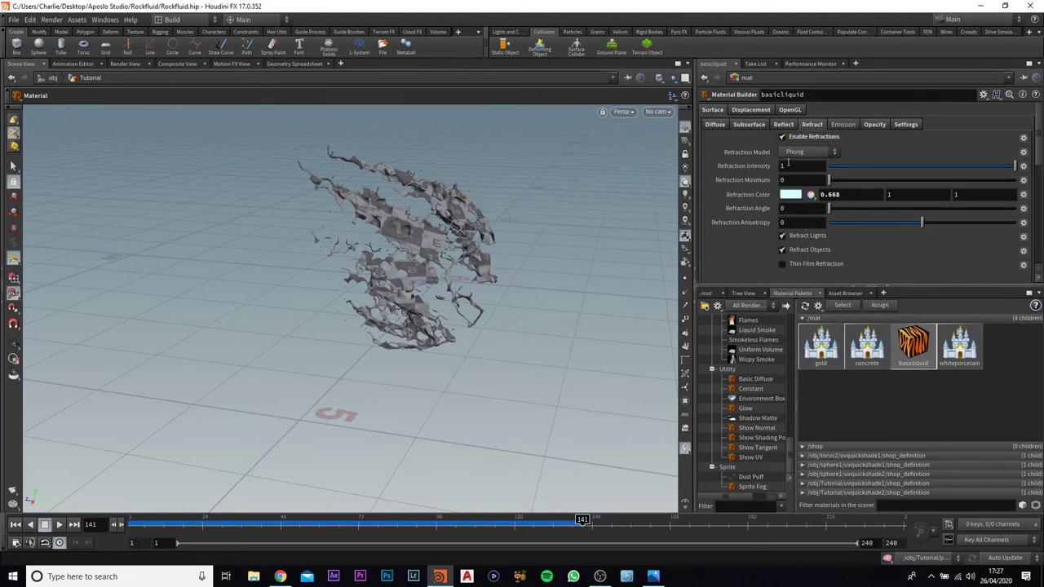
left_click(789, 196)
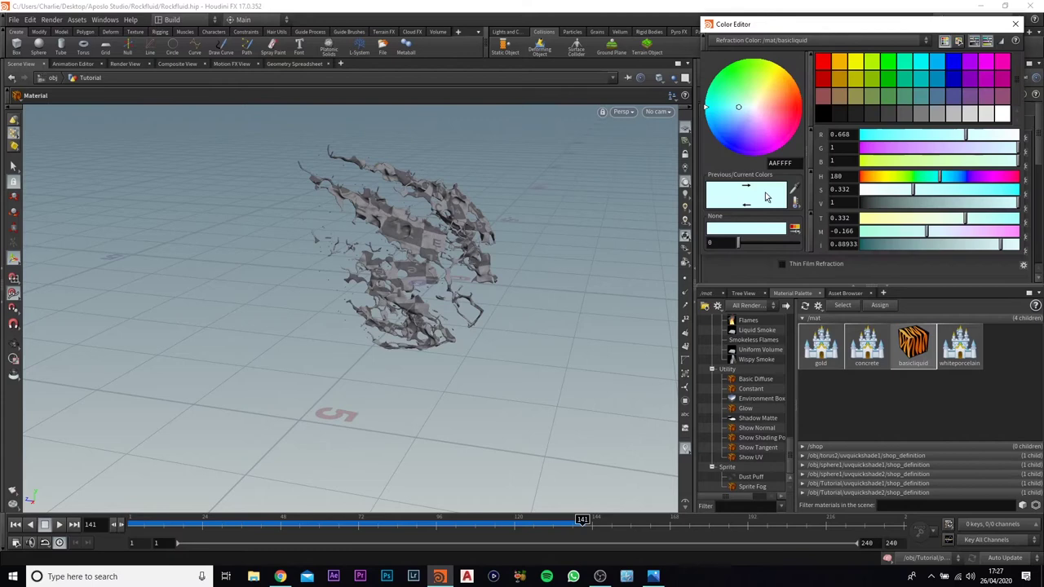
left_click(1016, 25)
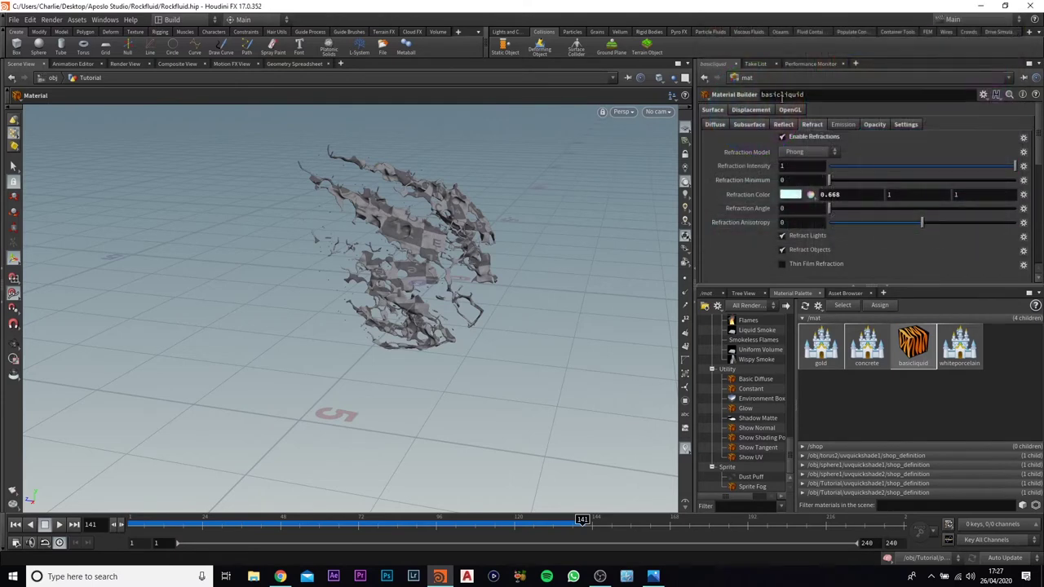
- Examine the subsurface scattering settings and subsurface colour of the basicliquid material
left_click(783, 125)
left_click(735, 125)
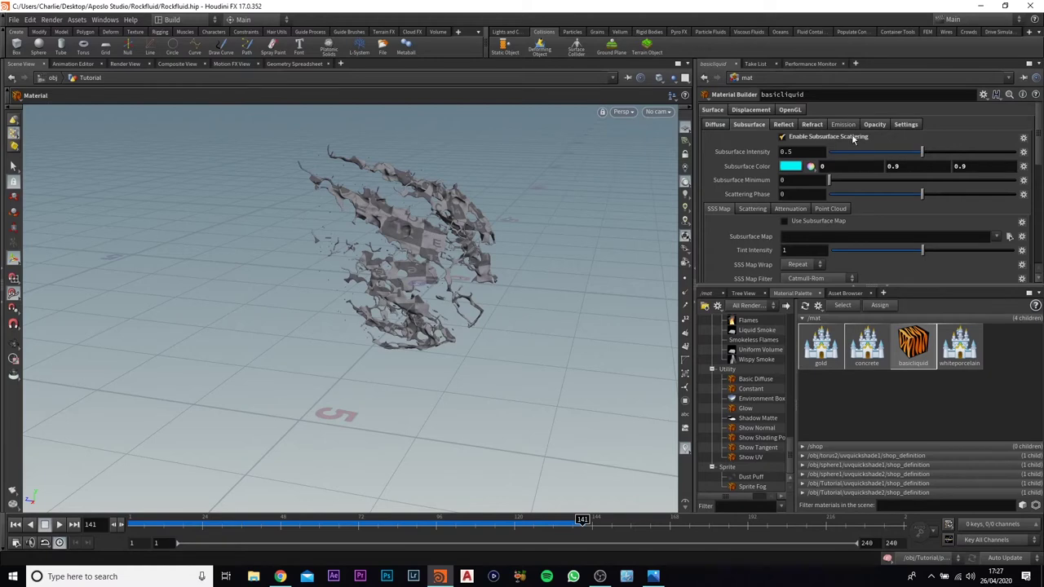
left_click(790, 166)
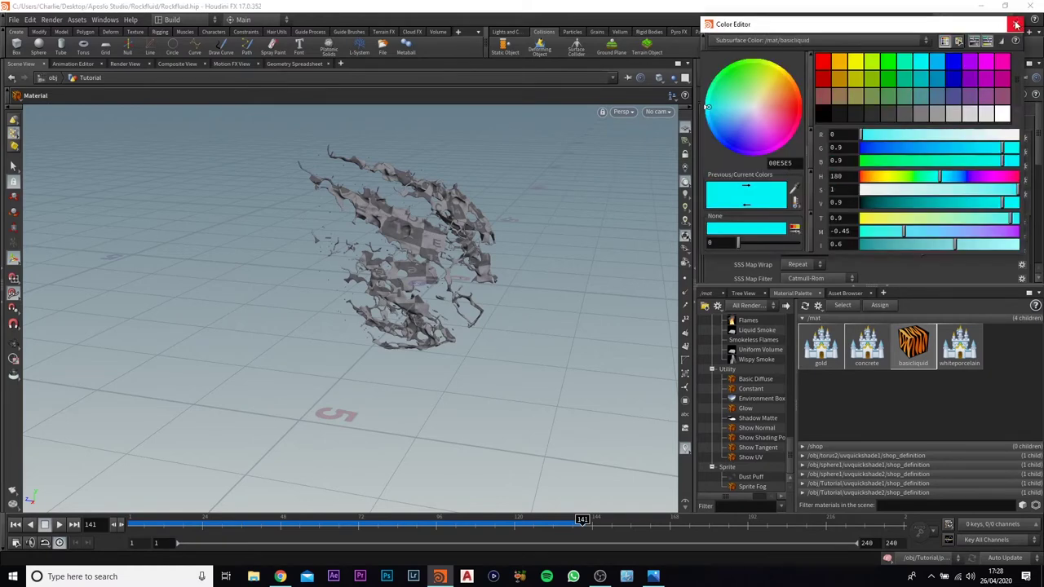
left_click(1015, 24)
- Examine the diffuse settings and base colour of the basicliquid material
left_click(711, 125)
scroll(781, 214, "down", 3)
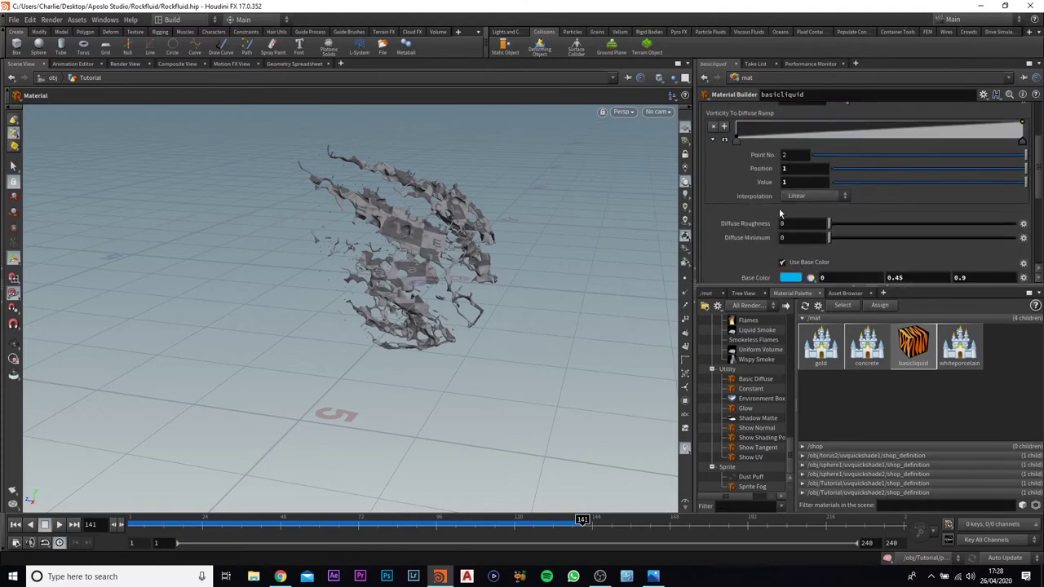
scroll(781, 214, "down", 2)
left_click(788, 222)
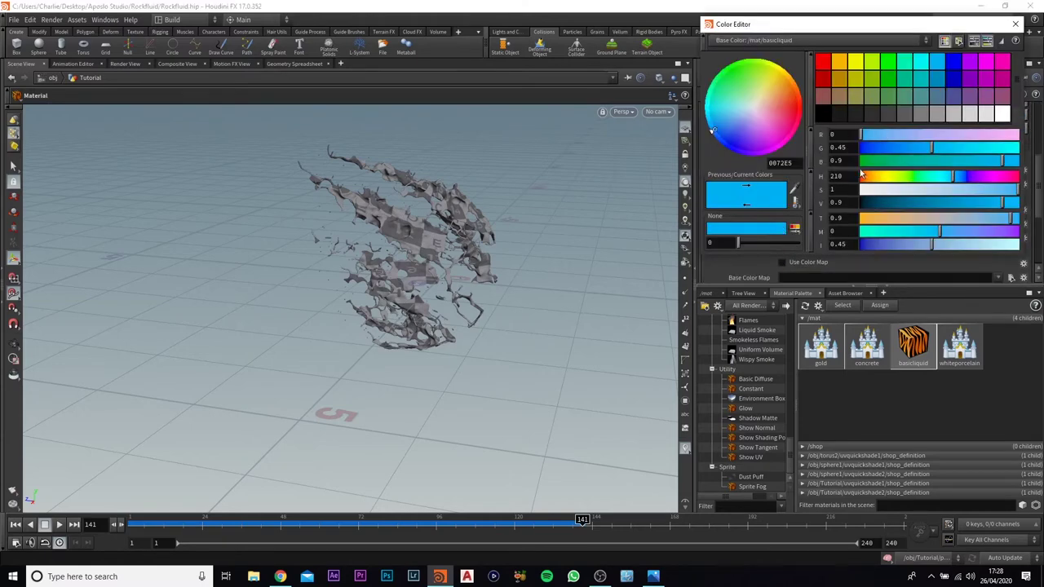
left_click(1015, 25)
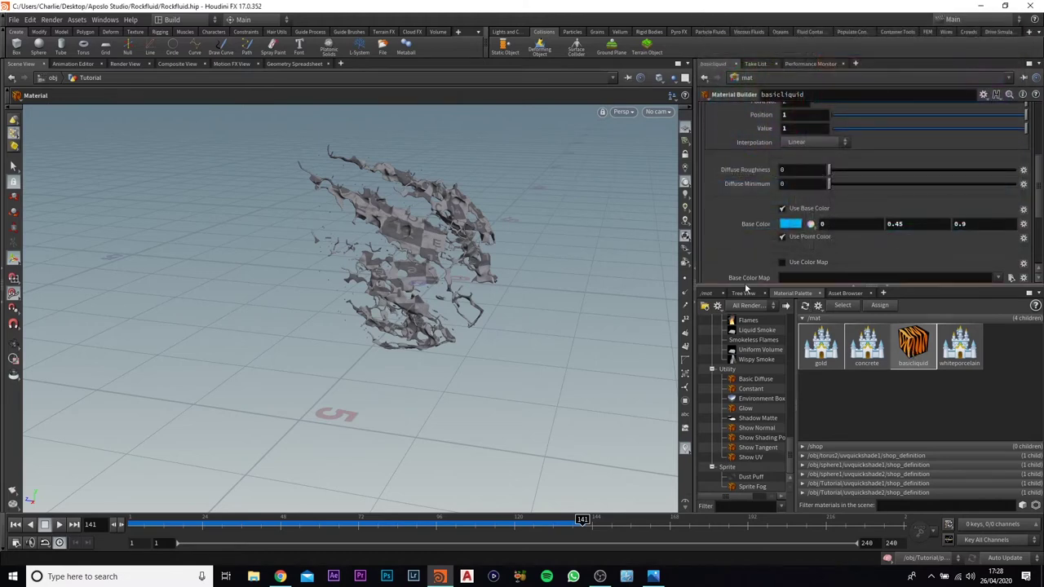
- Return to the Tutorial geometry network and assign /mat/basicliquid to the Material node below uvquickshade2
left_click(706, 294)
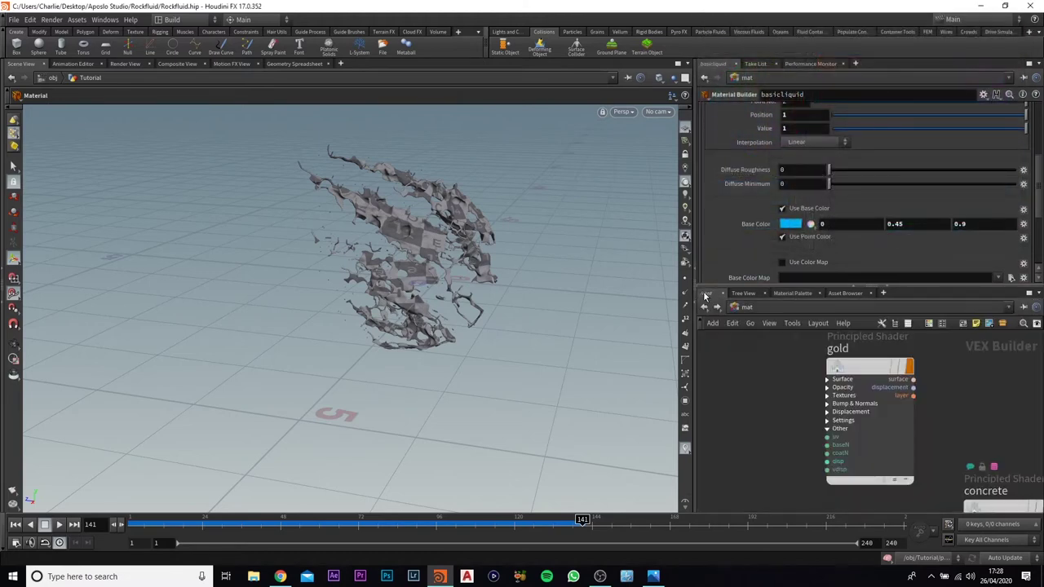
left_click(751, 306)
left_click(760, 351)
left_click(894, 395)
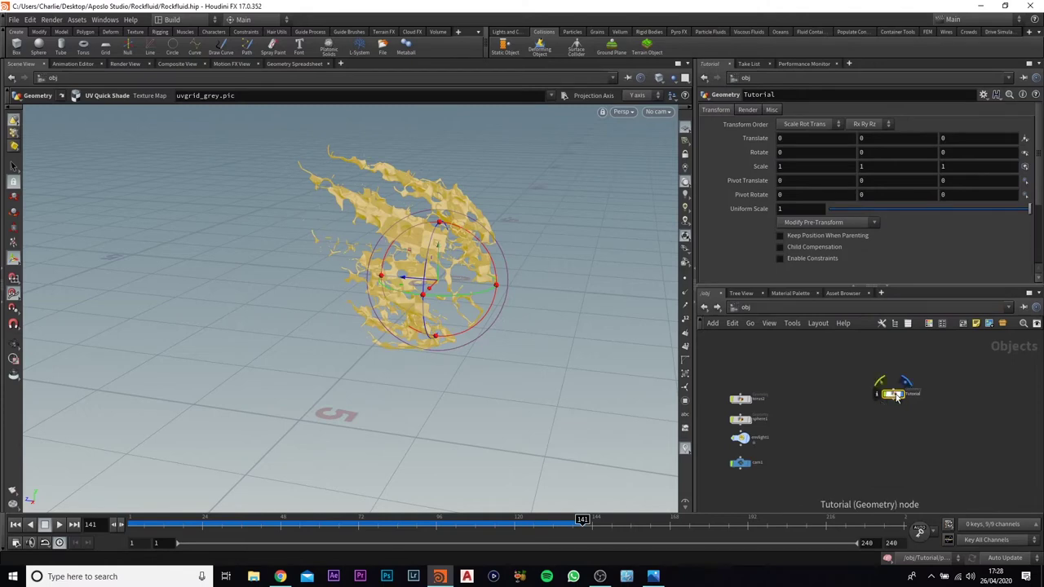
double_click(894, 396)
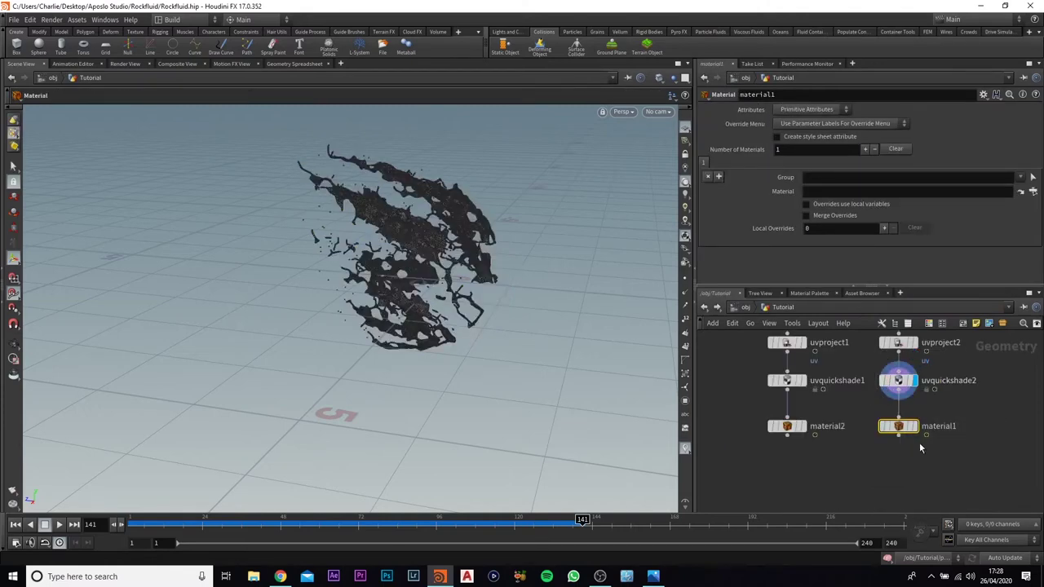
left_click(1020, 191)
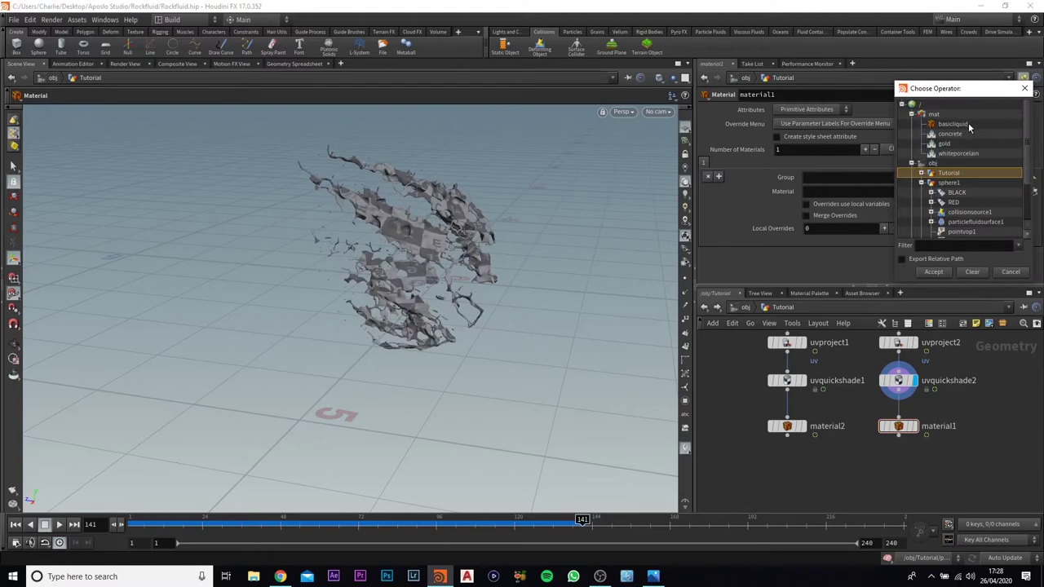
left_click(954, 124)
left_click(934, 271)
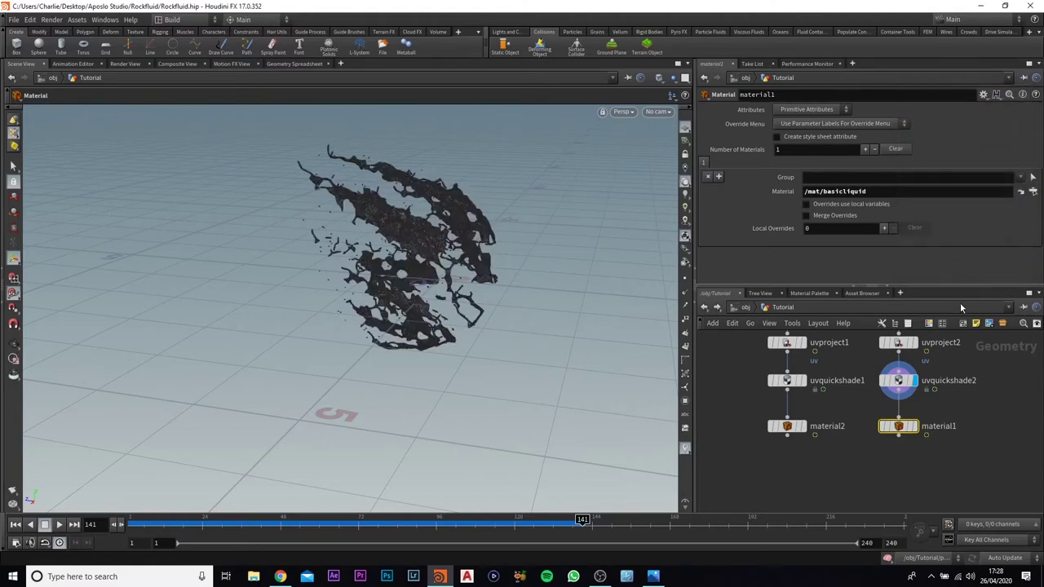
- Bypass uvquickshade2 and display the Material node below it to inspect the liquid material on the fluid mesh
left_click(905, 380)
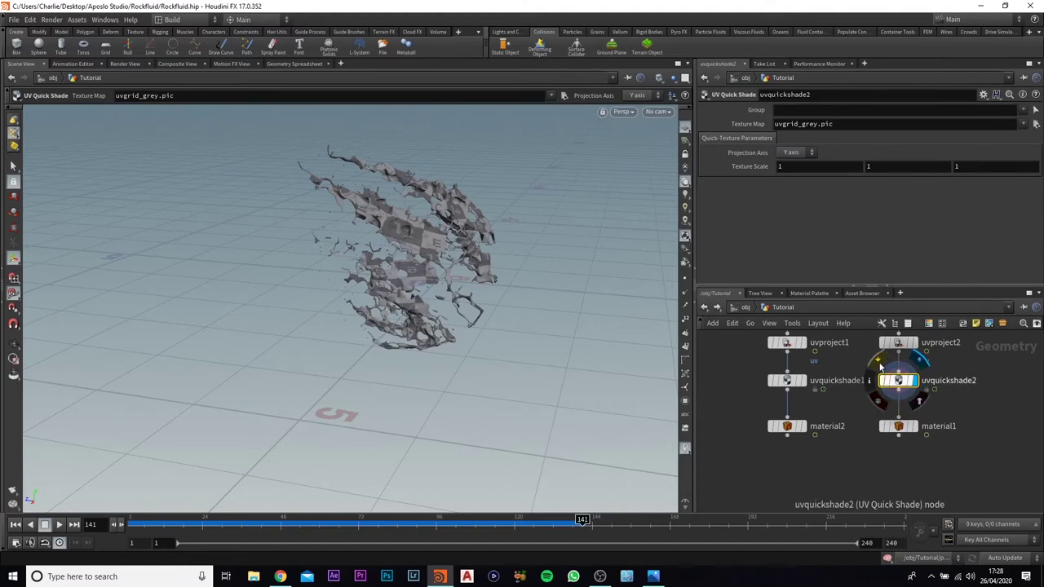
left_click(879, 366)
left_click(904, 427)
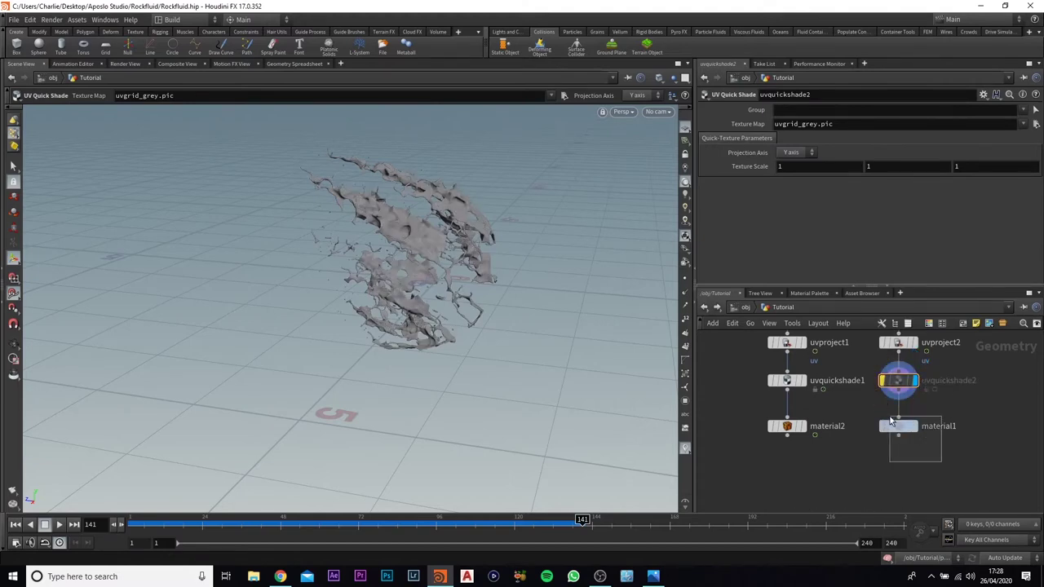
left_click(915, 427)
left_click_drag(431, 164, 244, 182, "alt")
right_click_drag(244, 182, 526, 45, "alt")
middle_click_drag(535, 166, 444, 376, "alt")
left_click_drag(444, 376, 424, 326)
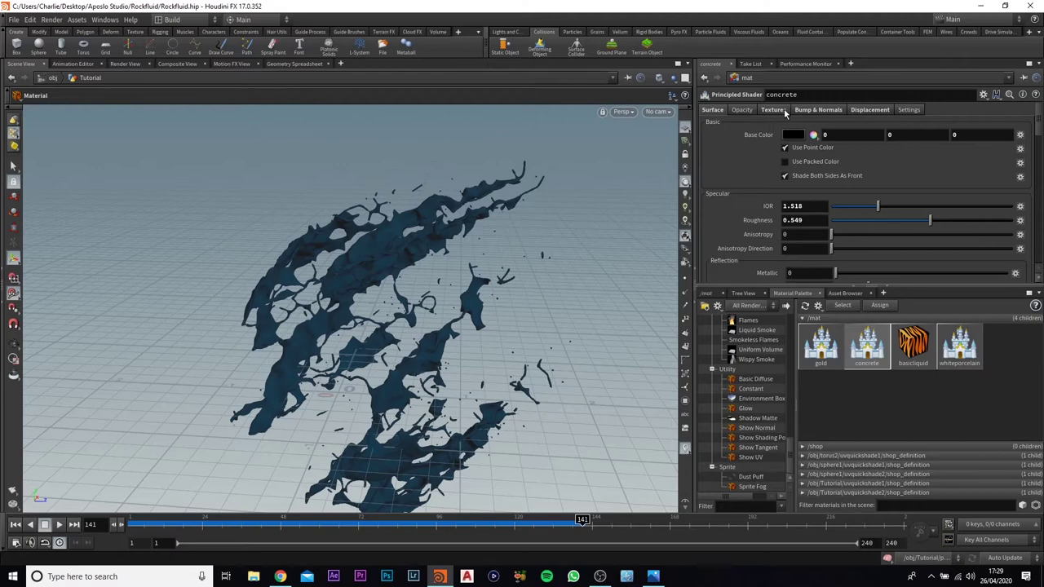
- Review the base colour and roughness texture settings of the concrete shader
left_click(784, 109)
scroll(911, 191, "down", 5)
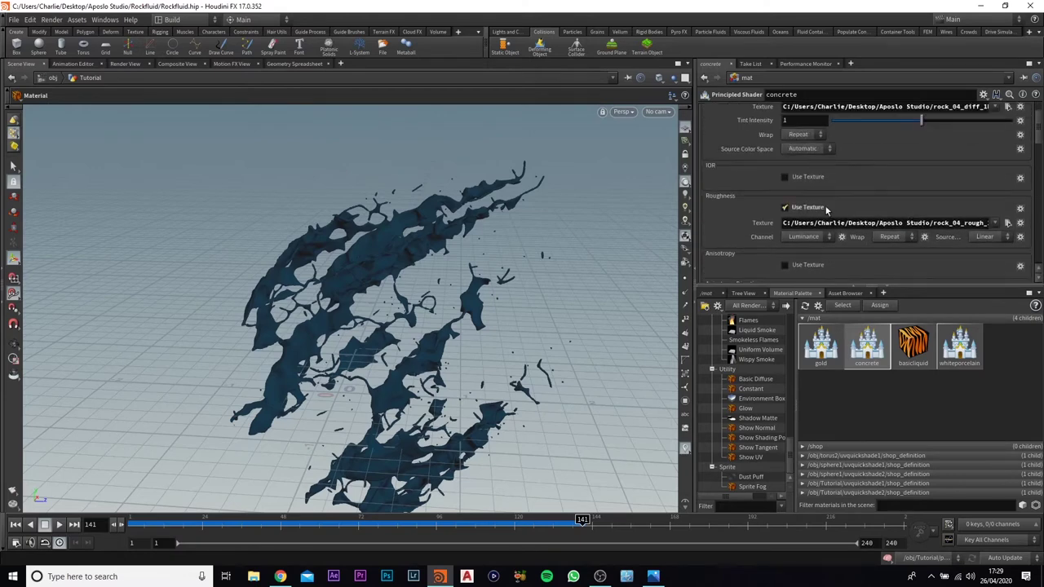
scroll(826, 210, "up", 3)
scroll(887, 171, "down", 3)
scroll(775, 147, "up", 3)
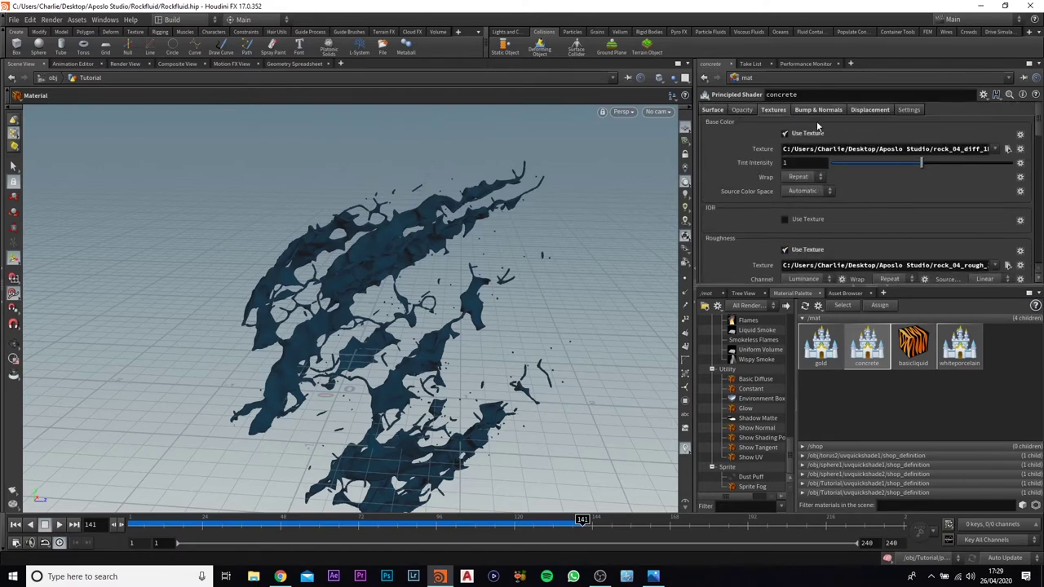
- Review the base normal map and coat bump map settings of the concrete shader
left_click(818, 111)
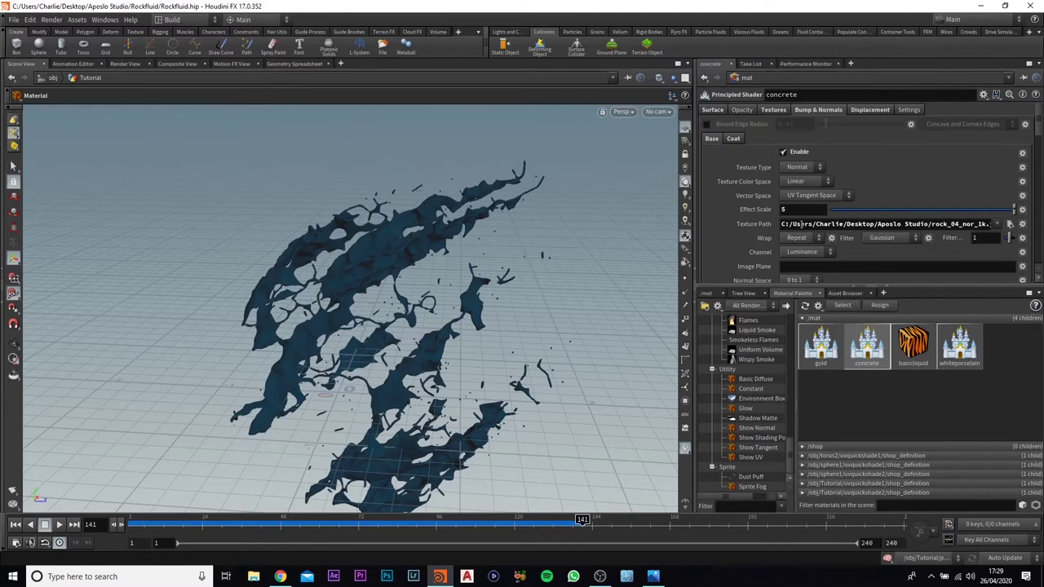
left_click(733, 139)
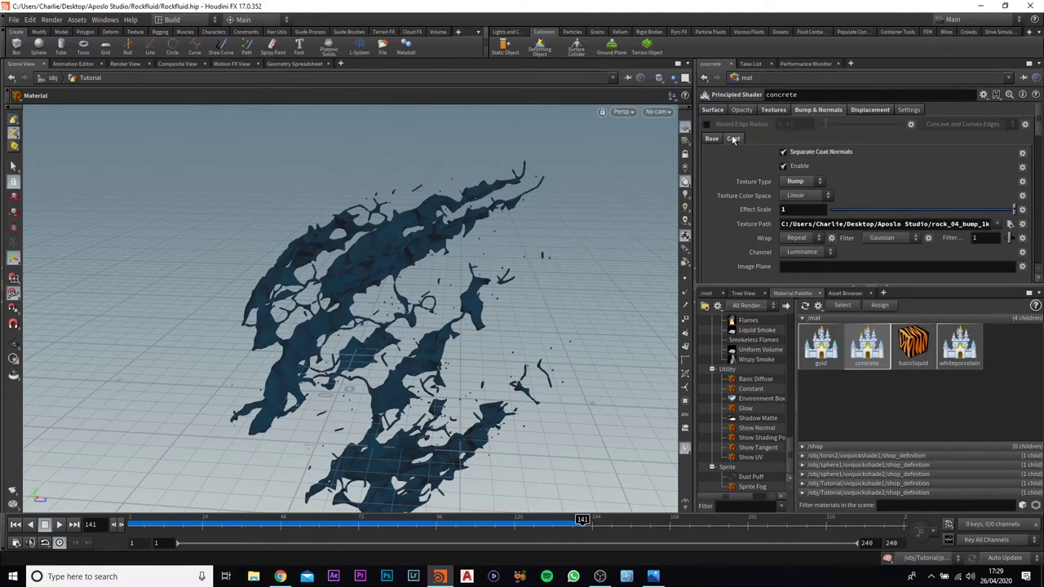
left_click(711, 140)
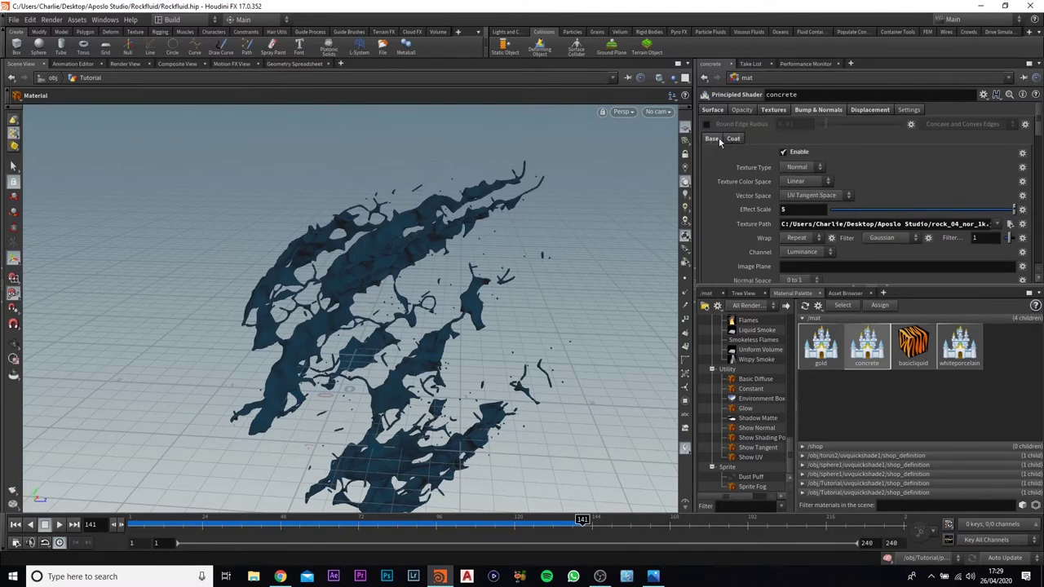
- Review the concrete shader's displacement bound and vector displacement texture settings
left_click(868, 110)
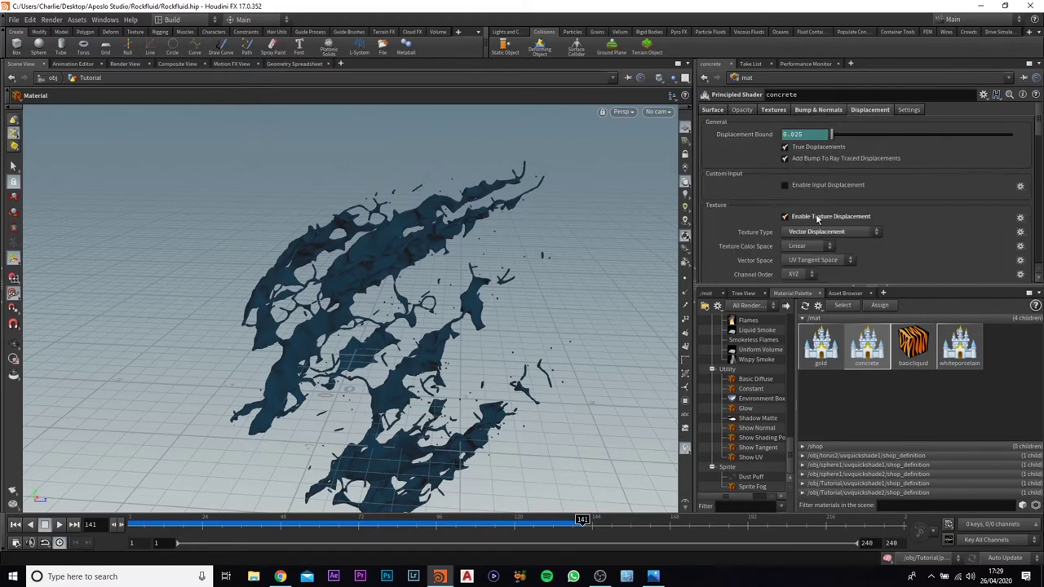
scroll(797, 214, "down", 1)
scroll(822, 212, "down", 3)
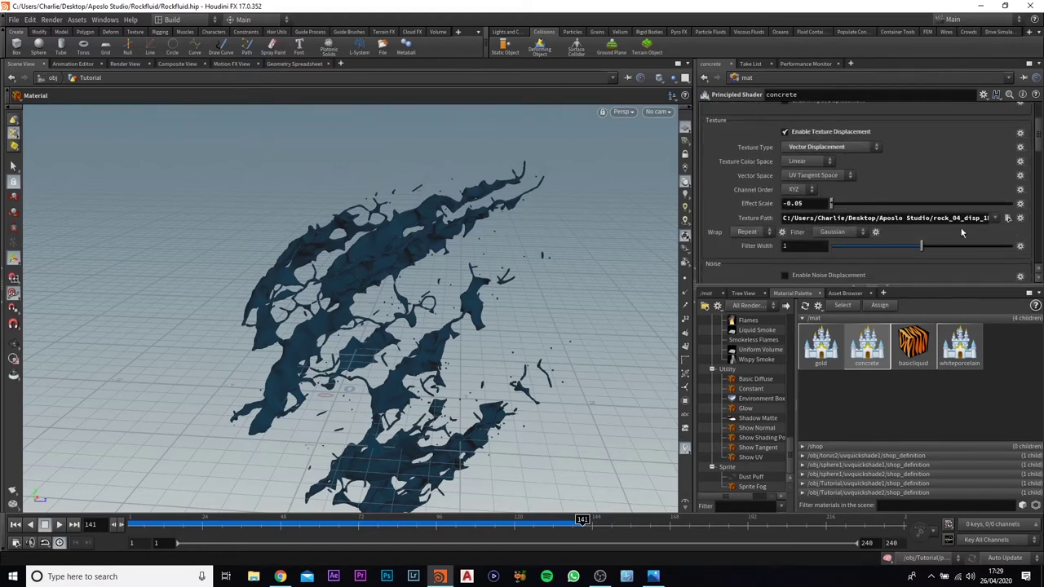
scroll(876, 206, "up", 4)
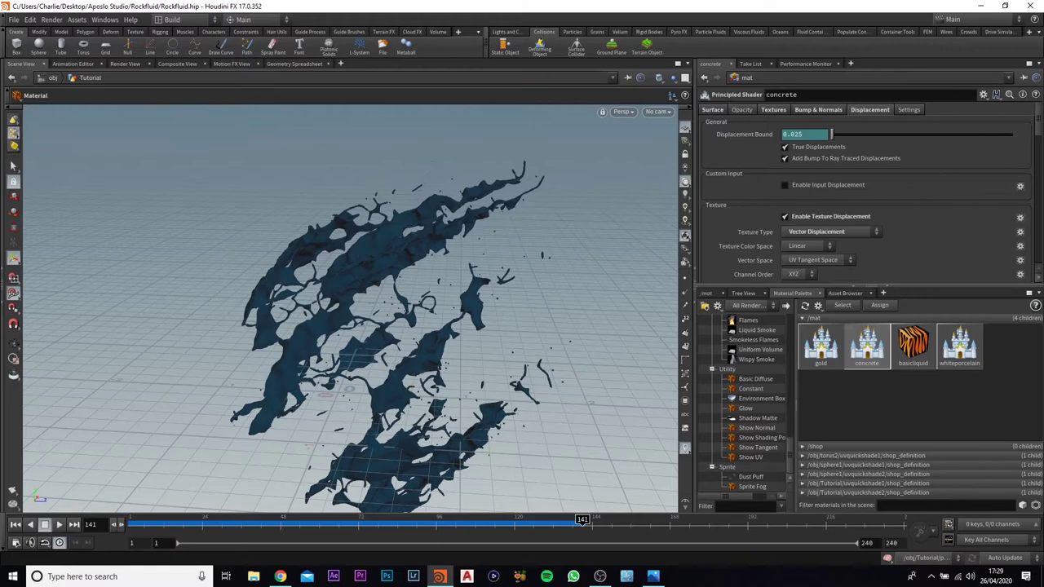
- Switch to the web browser, go from HDRI Haven to Texture Haven and open its full texture catalogue
left_click_drag(1043, 195, 568, 3)
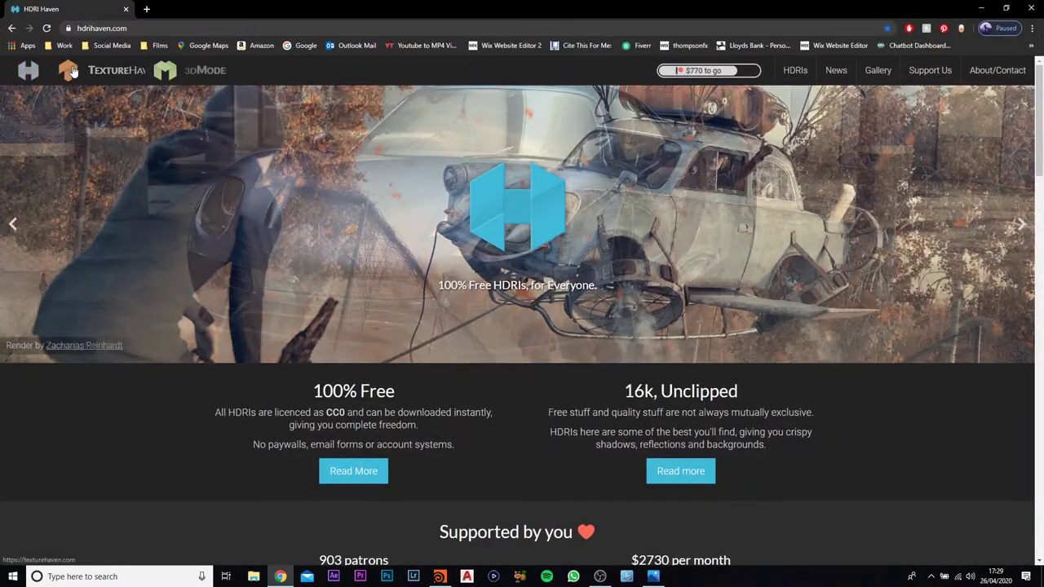
left_click(70, 72)
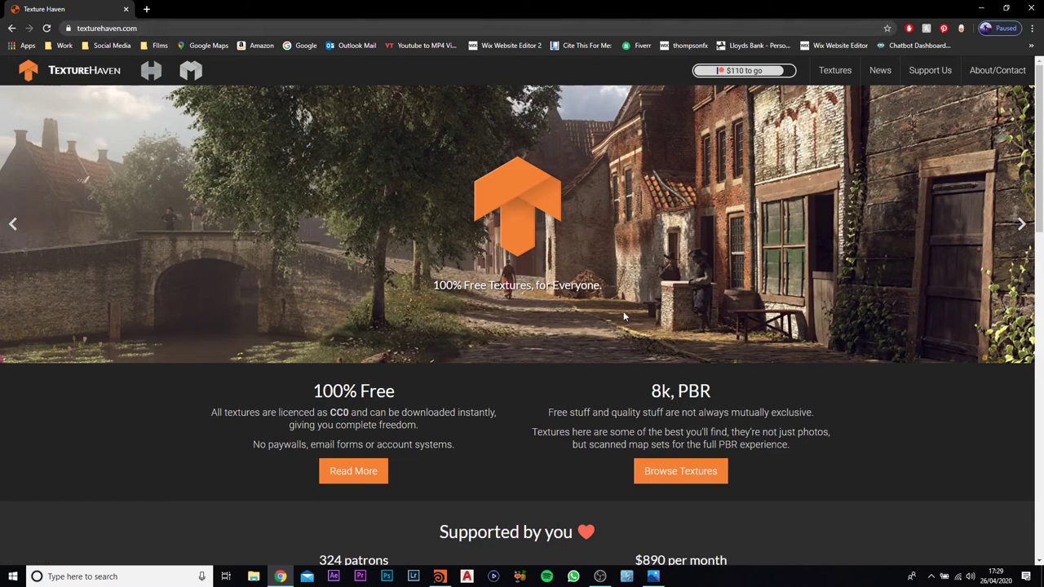
scroll(580, 363, "down", 3)
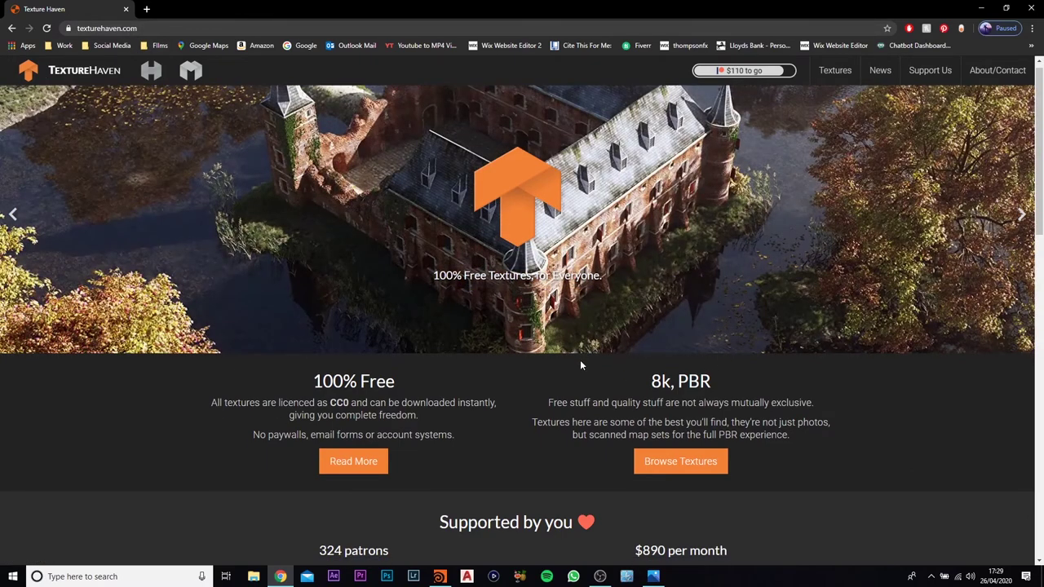
left_click(681, 208)
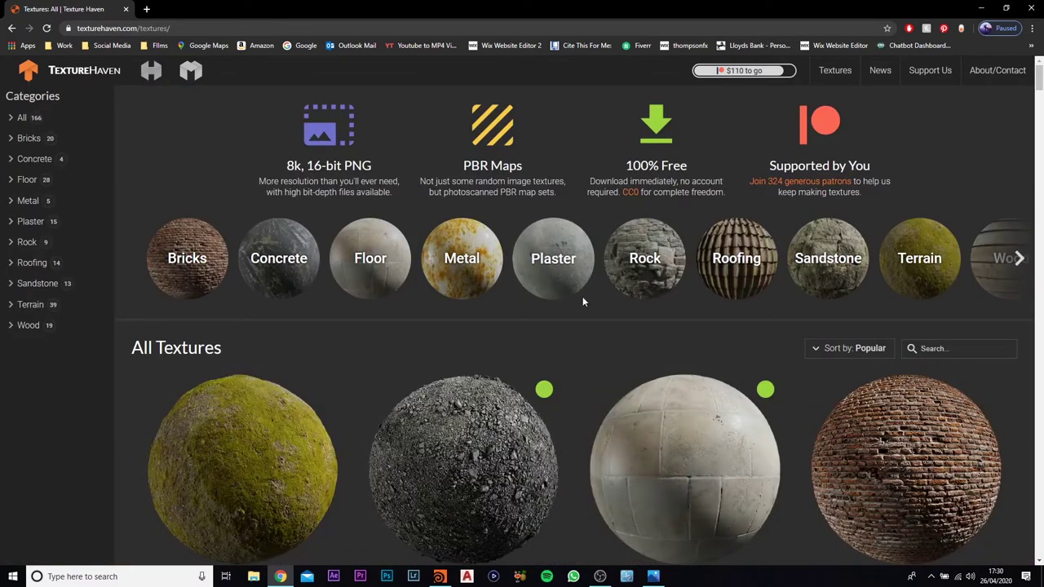
- Browse the Rock category, view the downloadable maps of rock_05 and return to Houdini
left_click(628, 257)
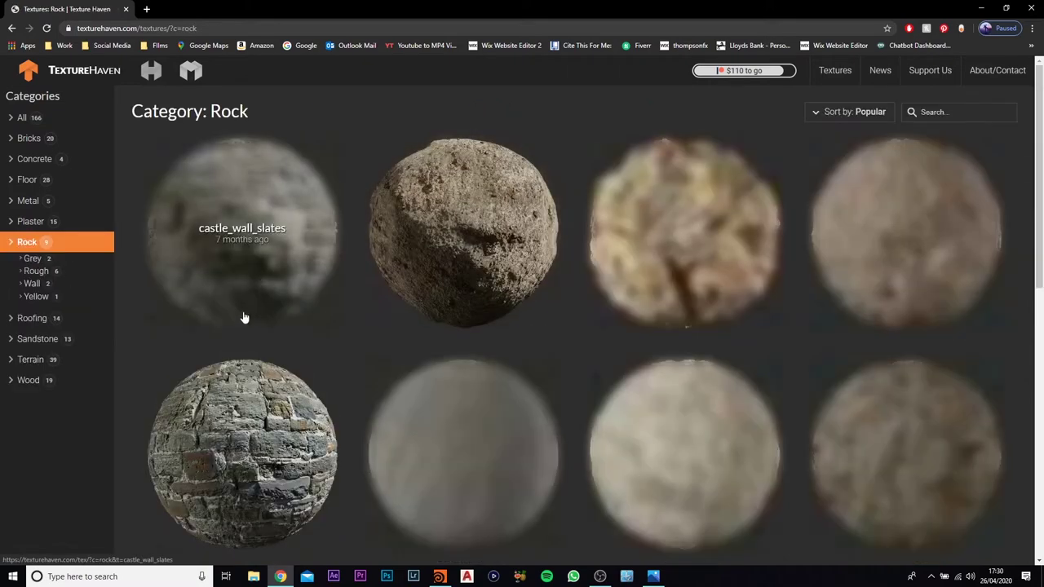
scroll(603, 292, "down", 4)
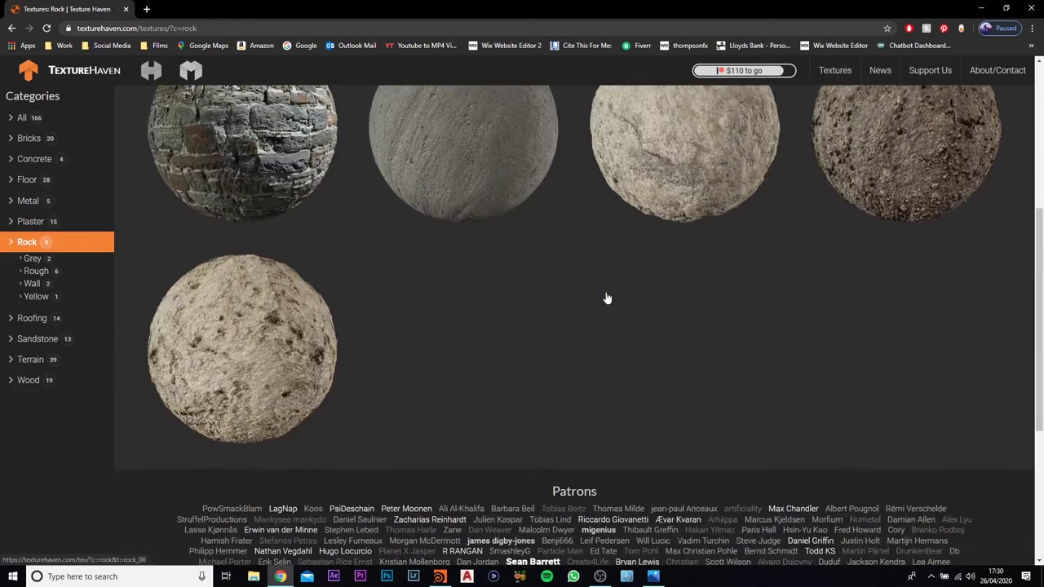
scroll(607, 297, "up", 3)
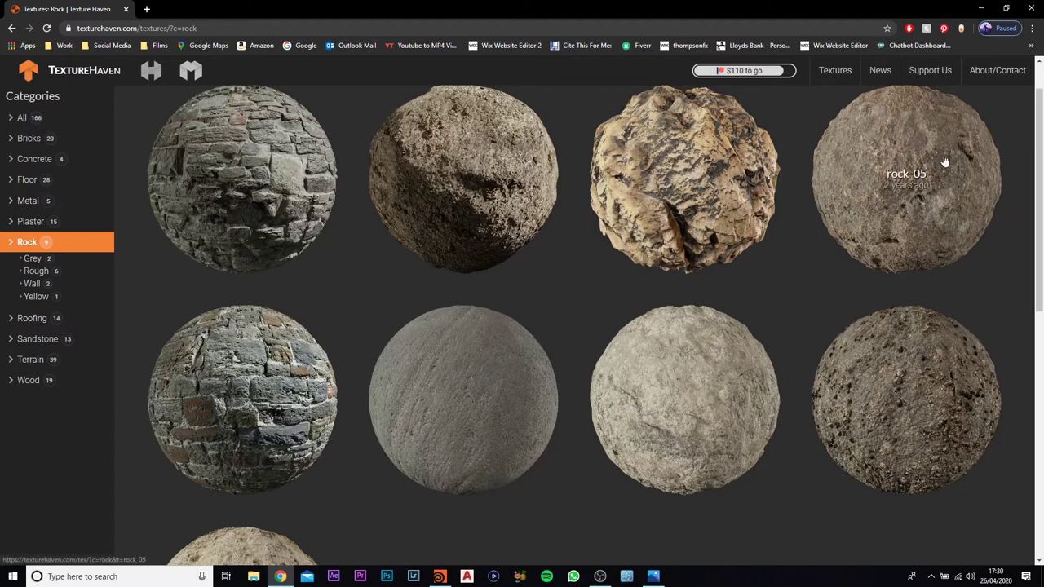
left_click(928, 135)
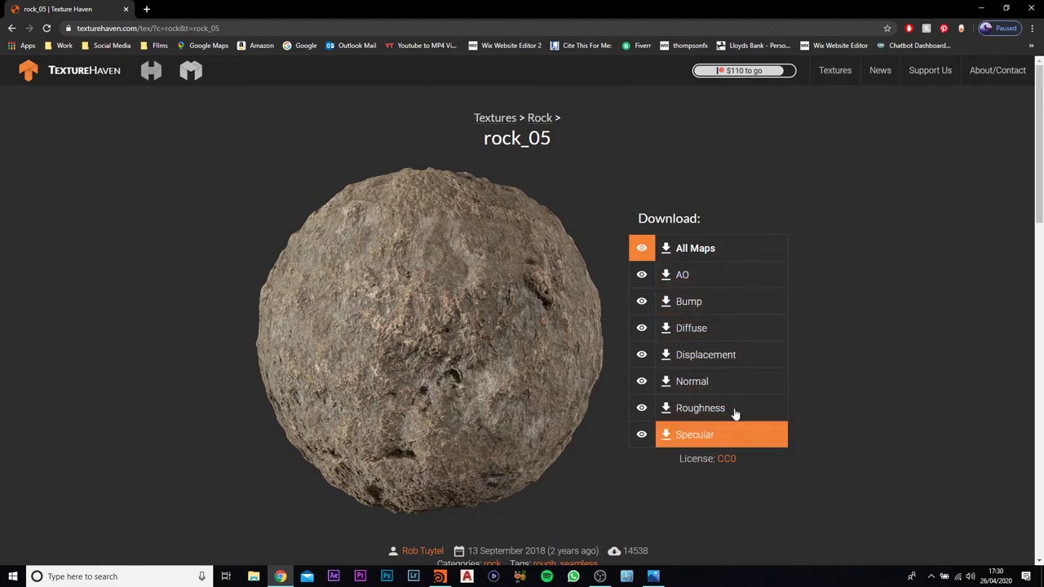
left_click(981, 8)
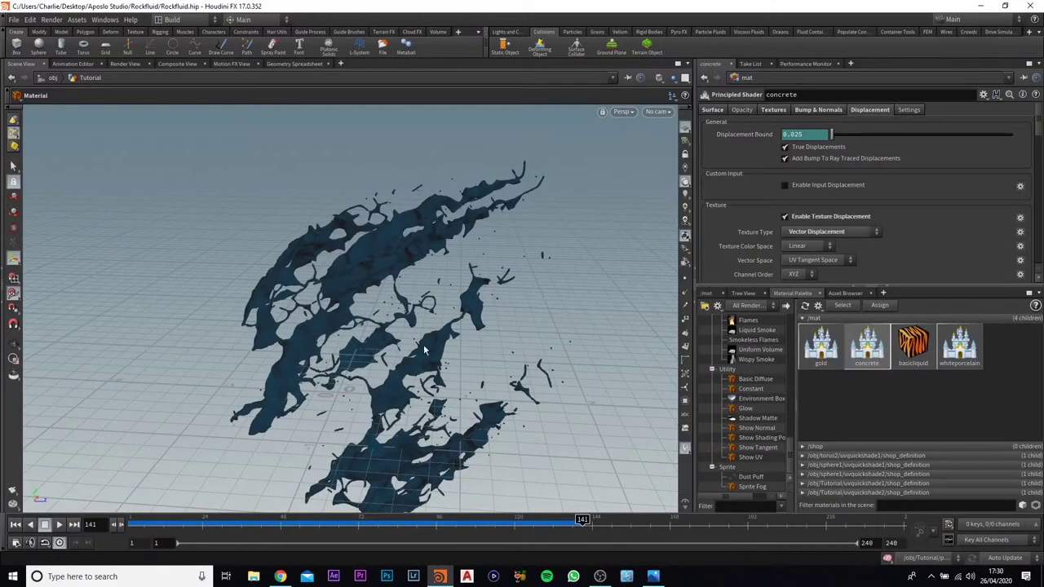
- Check which files the concrete shader's base colour and roughness texture paths point to
left_click(772, 111)
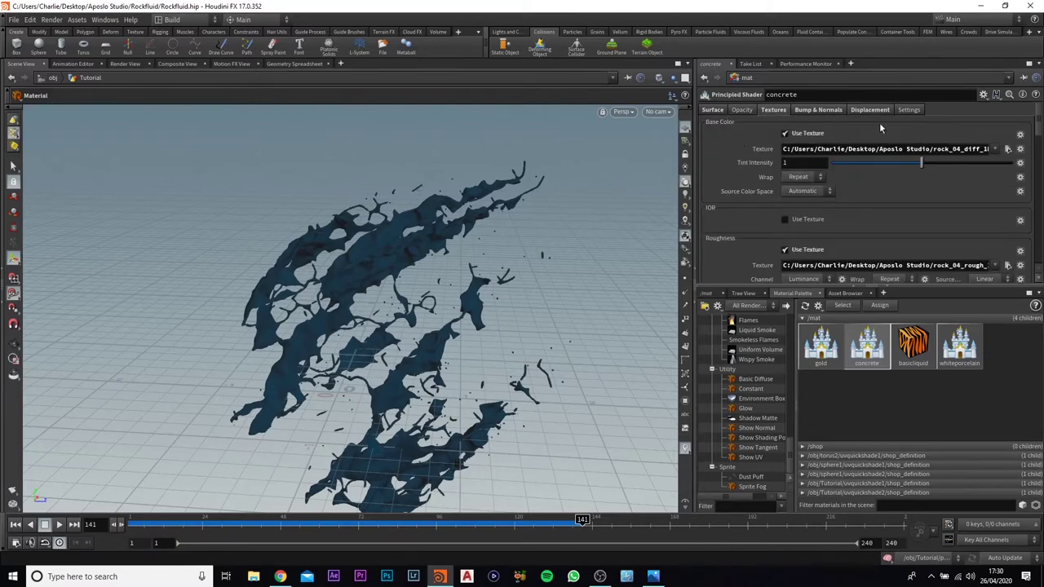
left_click_drag(931, 149, 988, 149)
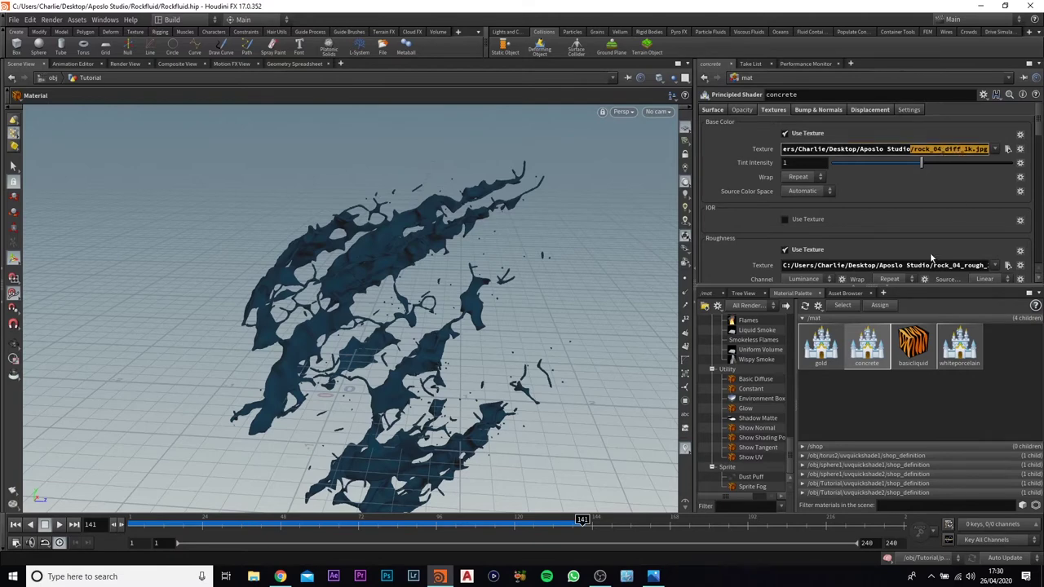
scroll(812, 235, "down", 1)
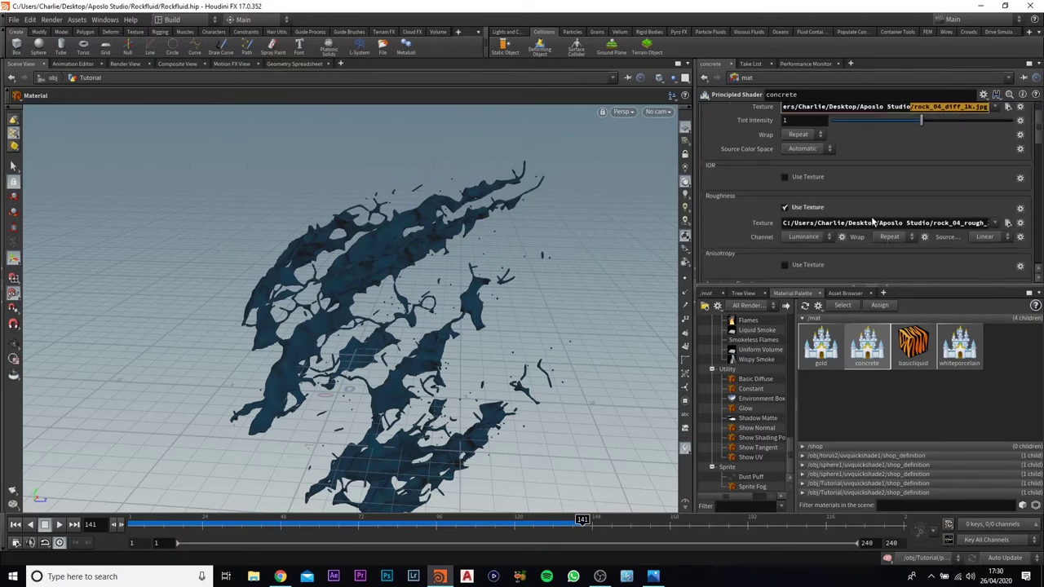
left_click(873, 221)
left_click_drag(844, 221, 990, 221)
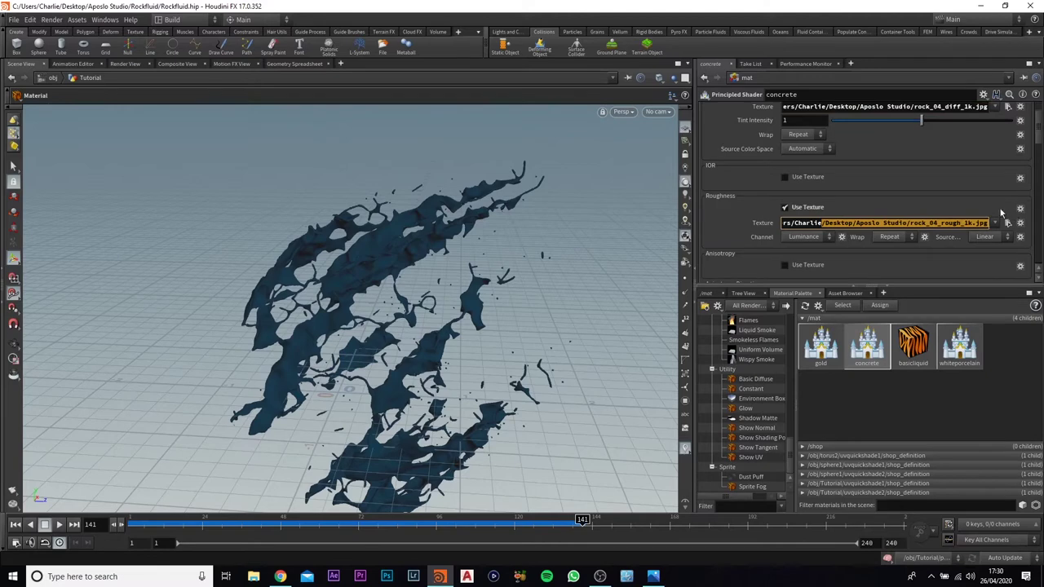
left_click(734, 215)
scroll(735, 215, "up", 1)
- Review the concrete shader's coat and base normal textures, displacement settings and surface parameters
left_click(816, 110)
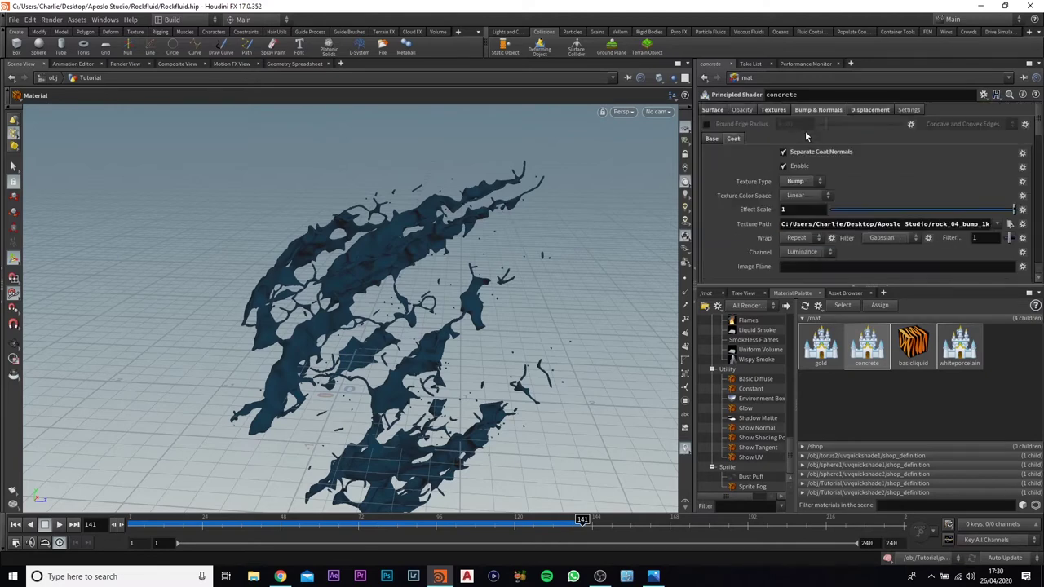
left_click(713, 139)
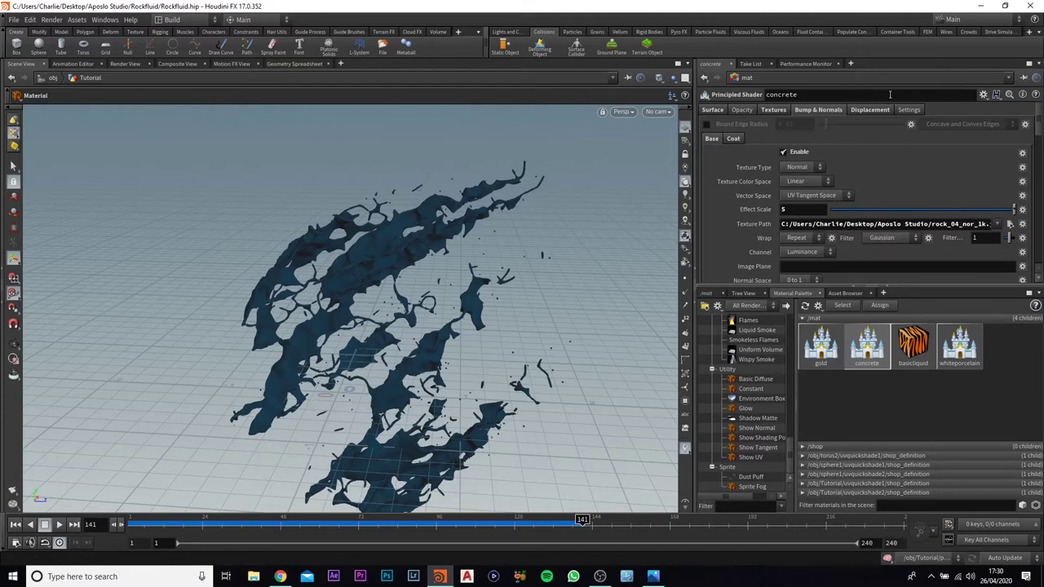
left_click(871, 110)
left_click(712, 109)
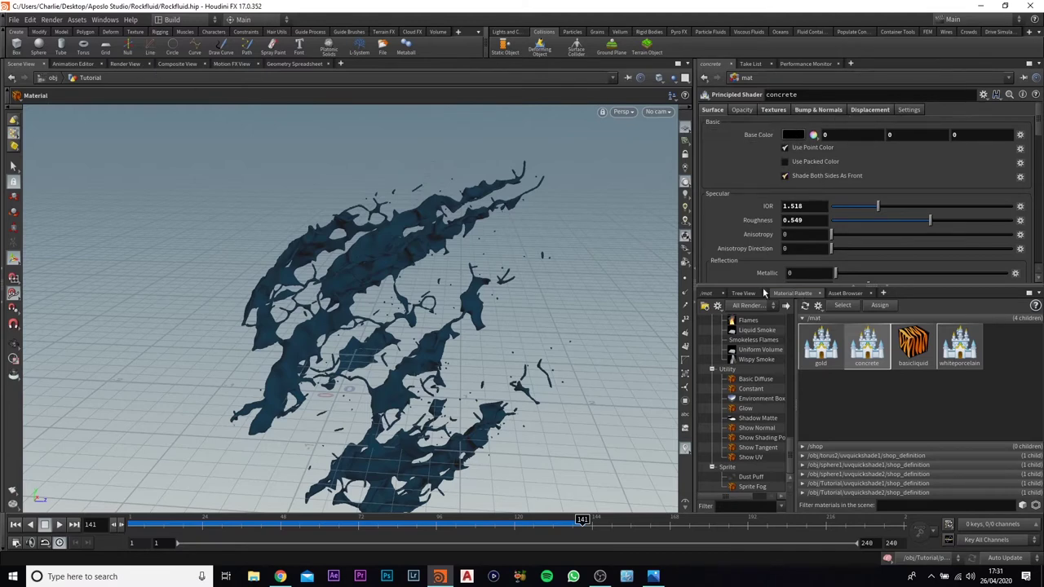
- Inside the Tutorial geometry, merge the material2 and material1 branches with a Merge node and display the merged result
left_click(706, 293)
left_click(742, 307)
left_click(766, 357)
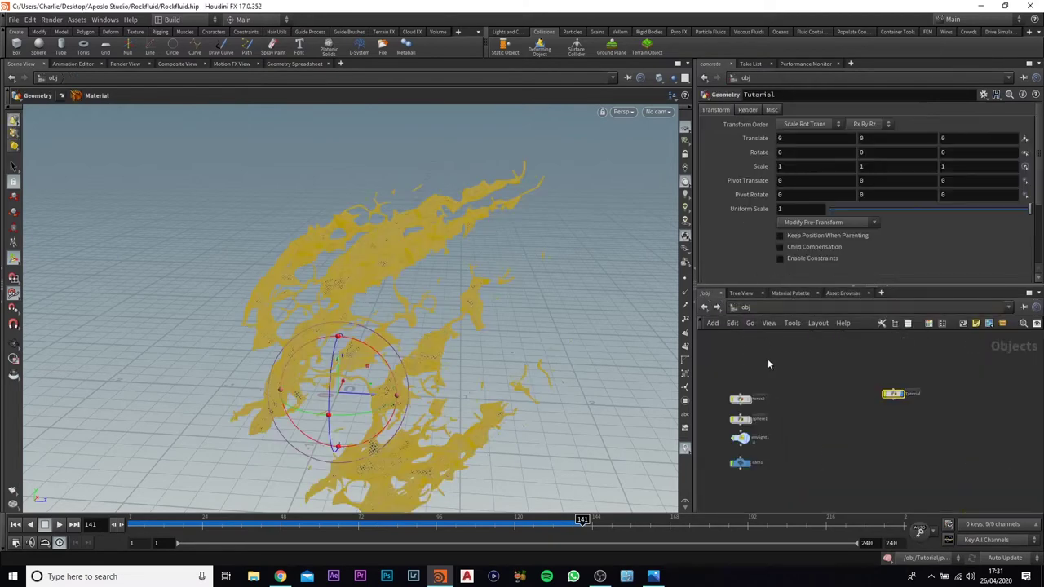
left_click(898, 424)
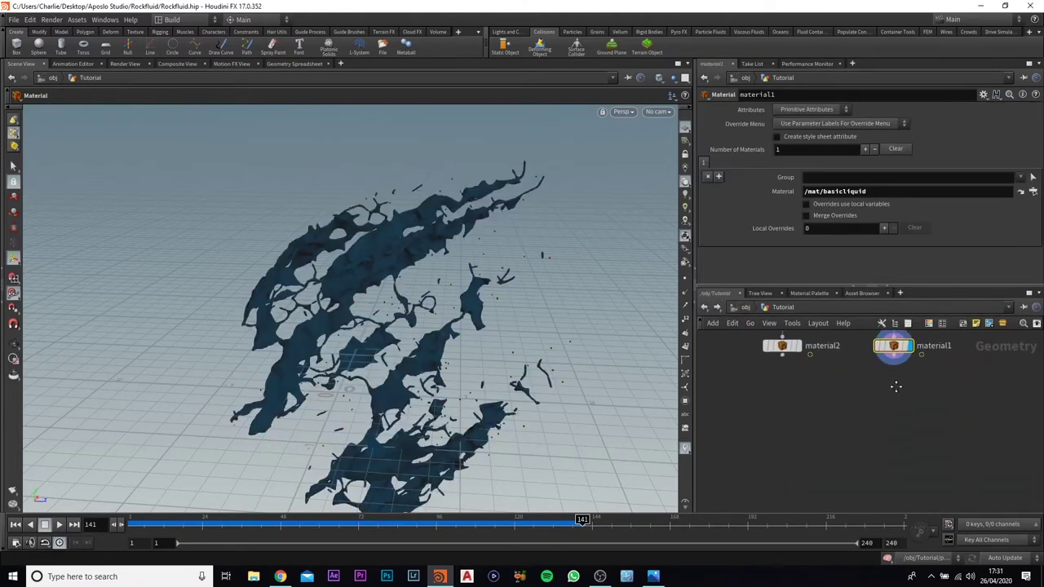
key("Tab")
type("mer")
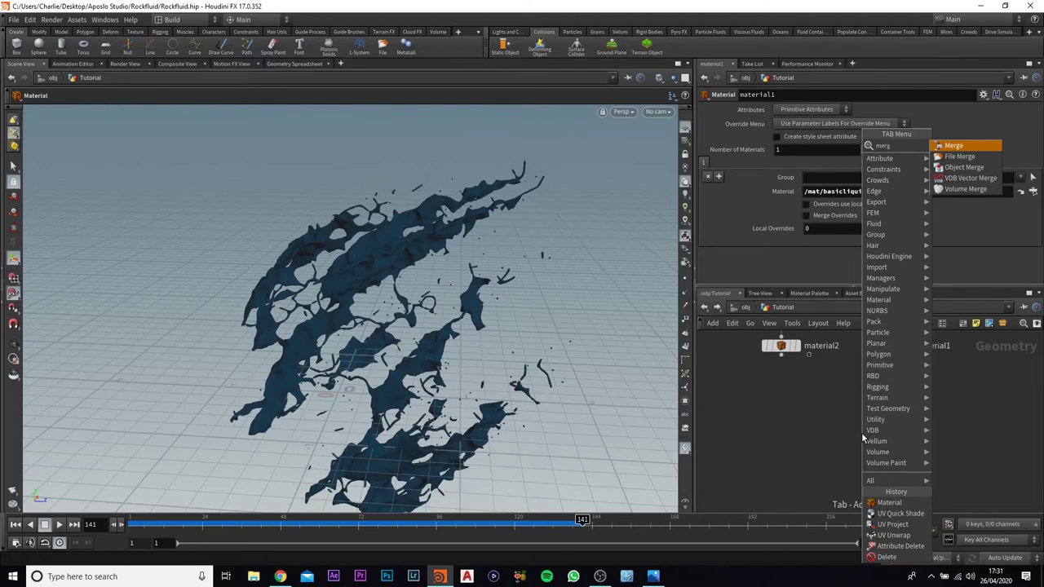
key("Return")
left_click(861, 434)
left_click_drag(711, 341, 844, 435)
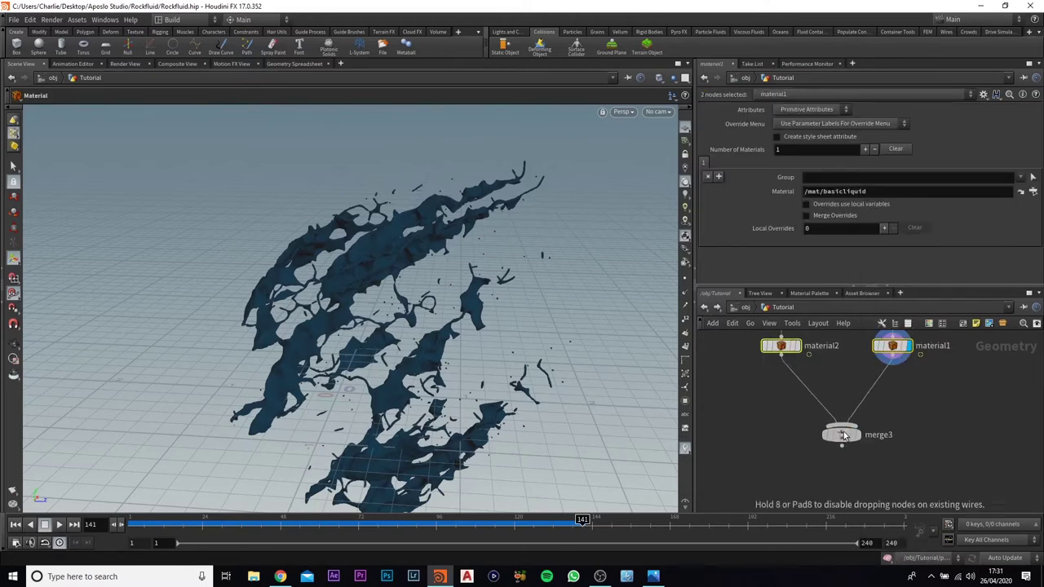
left_click(857, 436)
middle_click_drag(855, 437, 832, 377)
left_click(819, 386)
- Add a Null node below merge3 and name it OUT
left_click(817, 418)
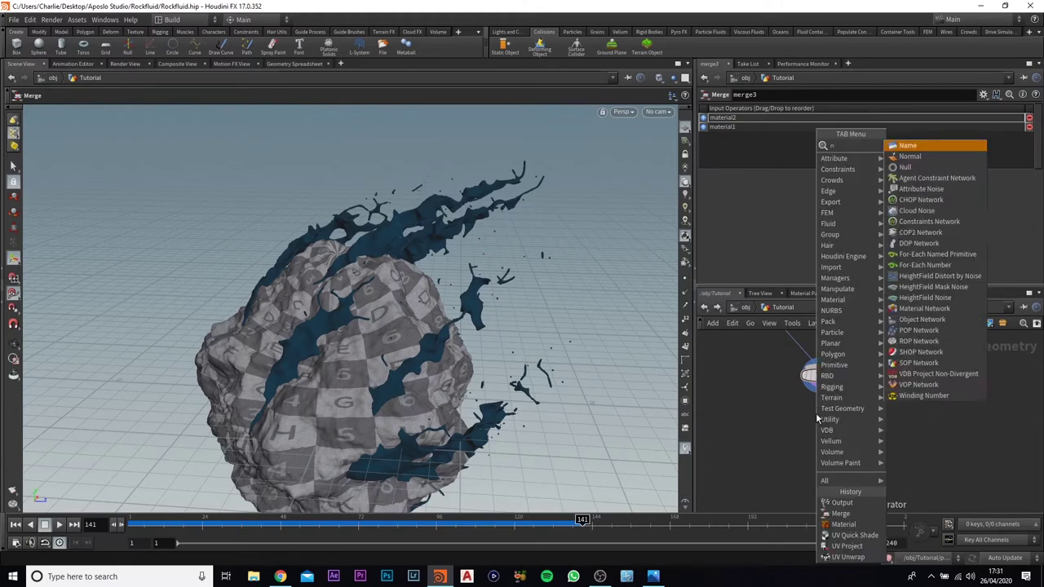
type("null")
key("Return")
left_click(817, 413)
double_click(840, 414)
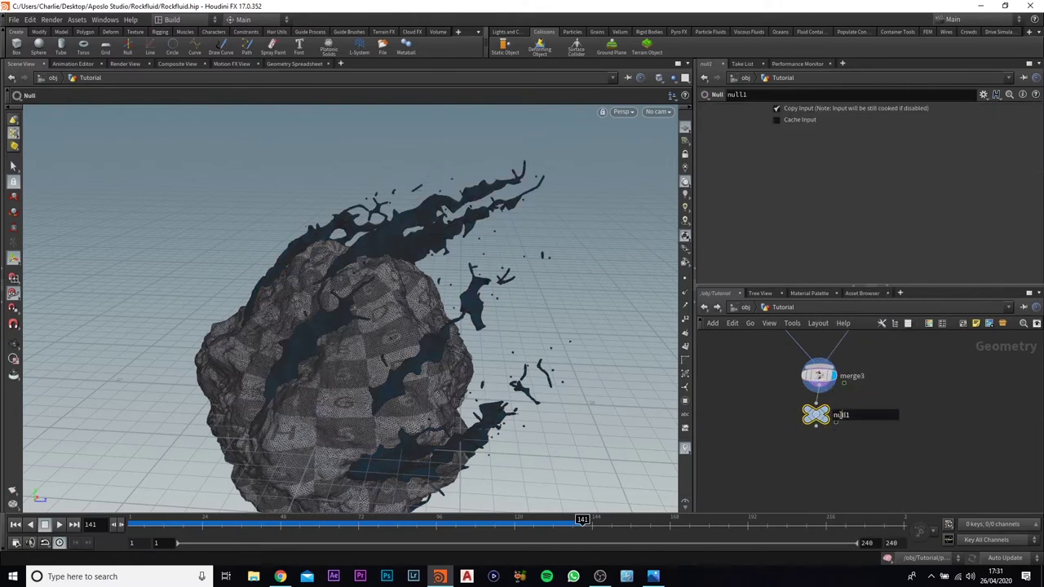
type("OUT")
key("Return")
- Bypass the uvquickshade1 node in the rock branch
scroll(754, 418, "down", 3)
scroll(755, 356, "up", 4)
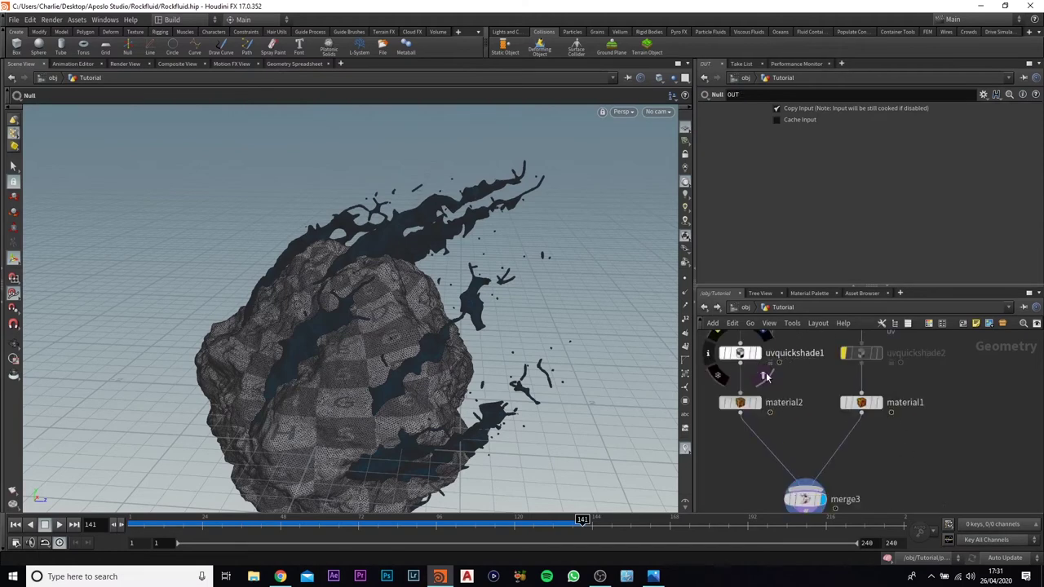
middle_click_drag(778, 374, 819, 401)
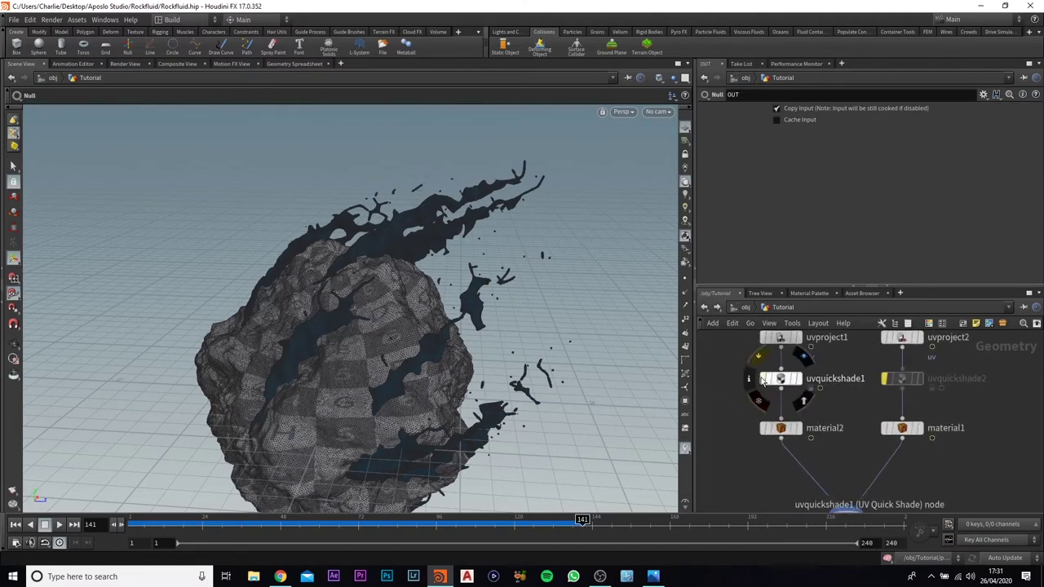
left_click(763, 381)
scroll(738, 430, "down", 2)
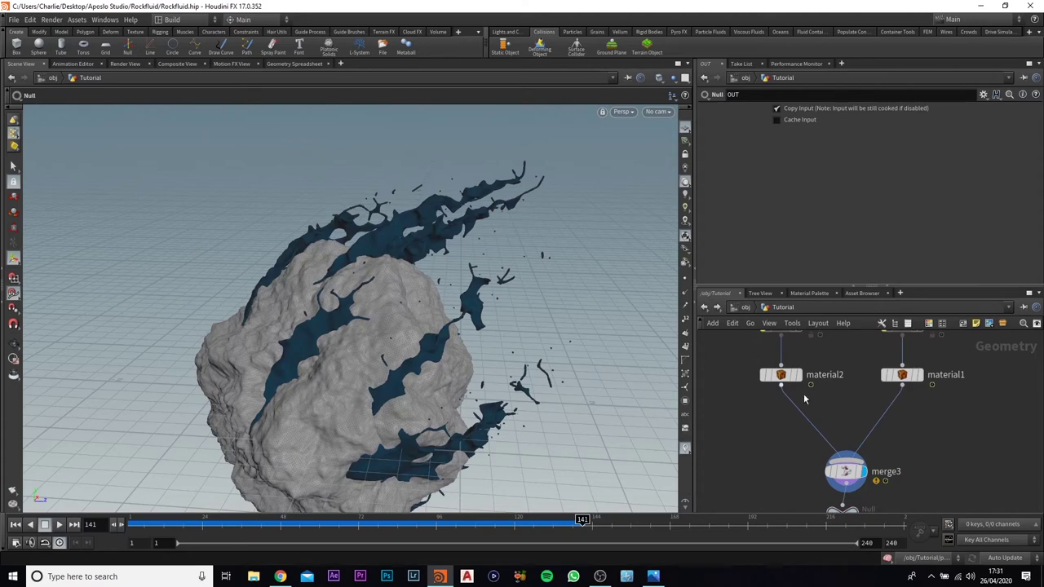
- Assign the /mat/concrete material to the rock in the material2 node and inspect the textured rock from another angle
scroll(820, 396, "down", 1)
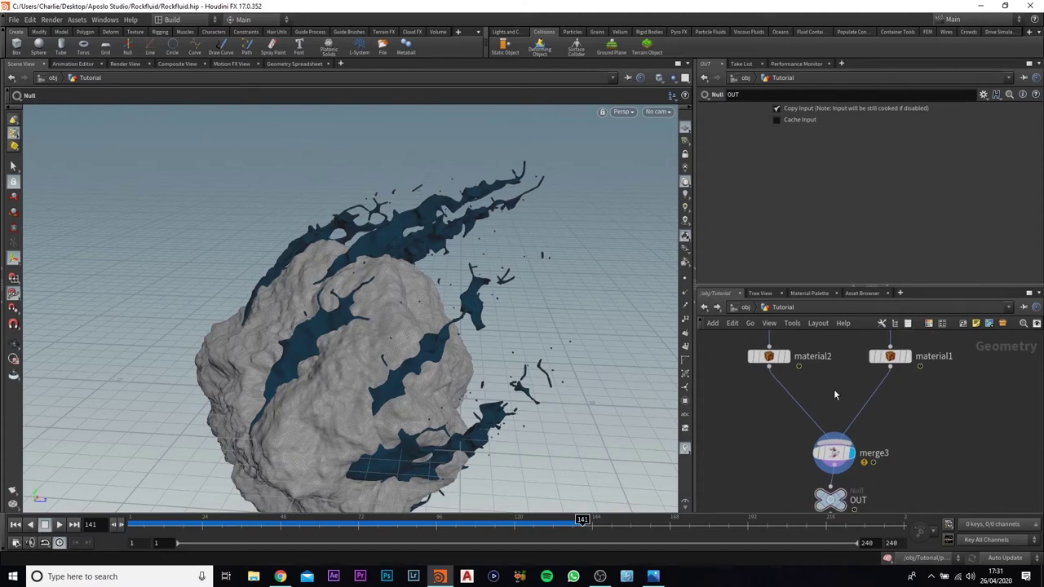
left_click(769, 356)
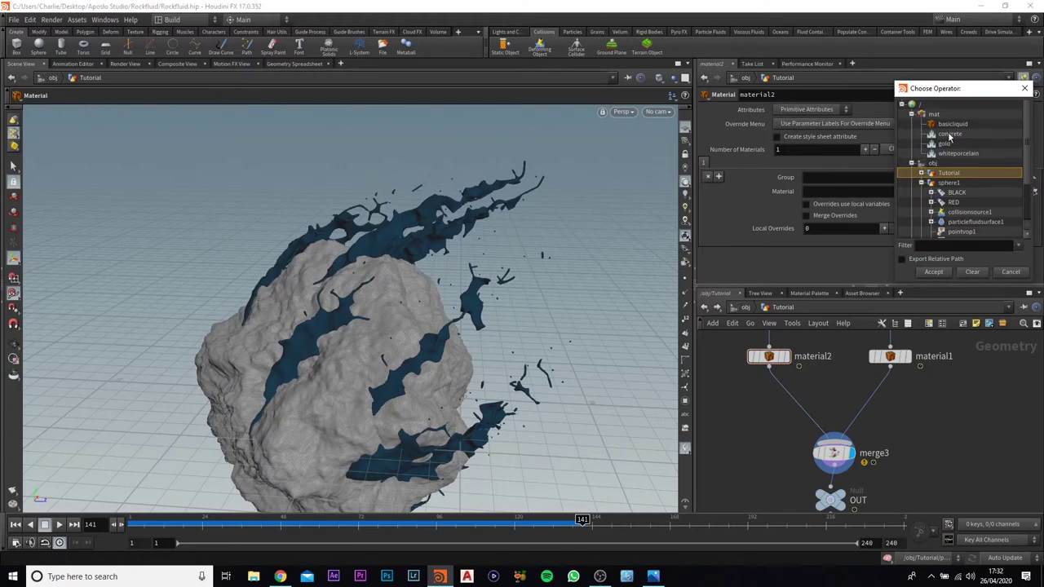
left_click(949, 137)
left_click(942, 271)
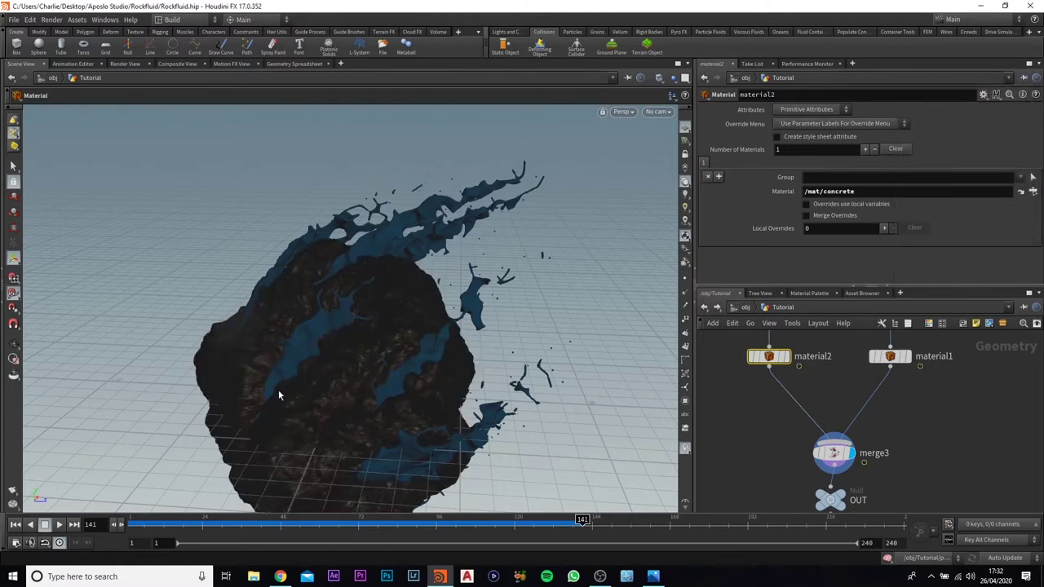
key("Escape")
left_click_drag(335, 354, 478, 243)
key("Return")
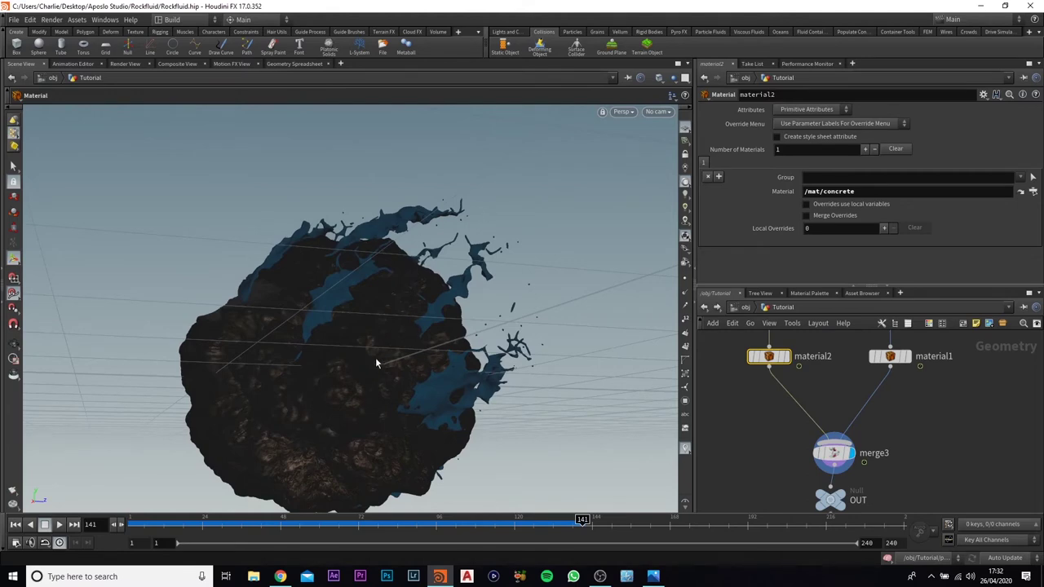
- Set the OUT null as the displayed node, look through cam1 and render the frame with mantra_ipr
left_click(848, 500)
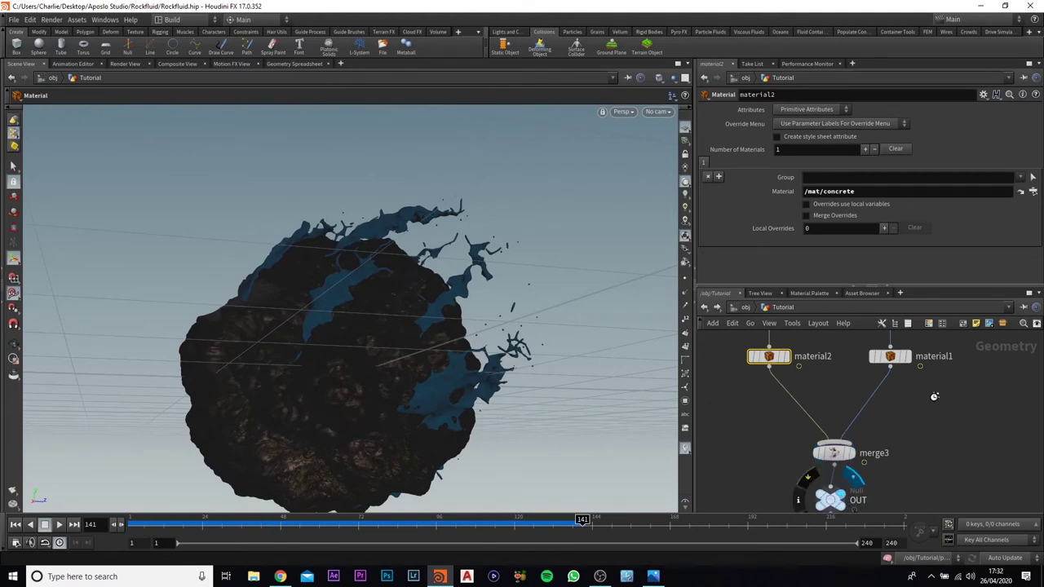
left_click(656, 111)
left_click(663, 165)
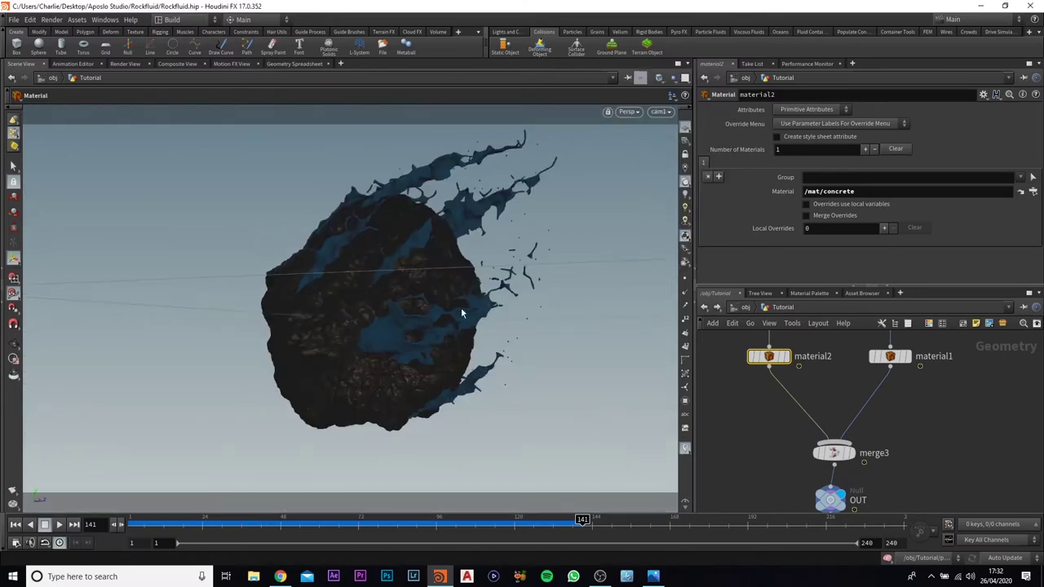
left_click(125, 64)
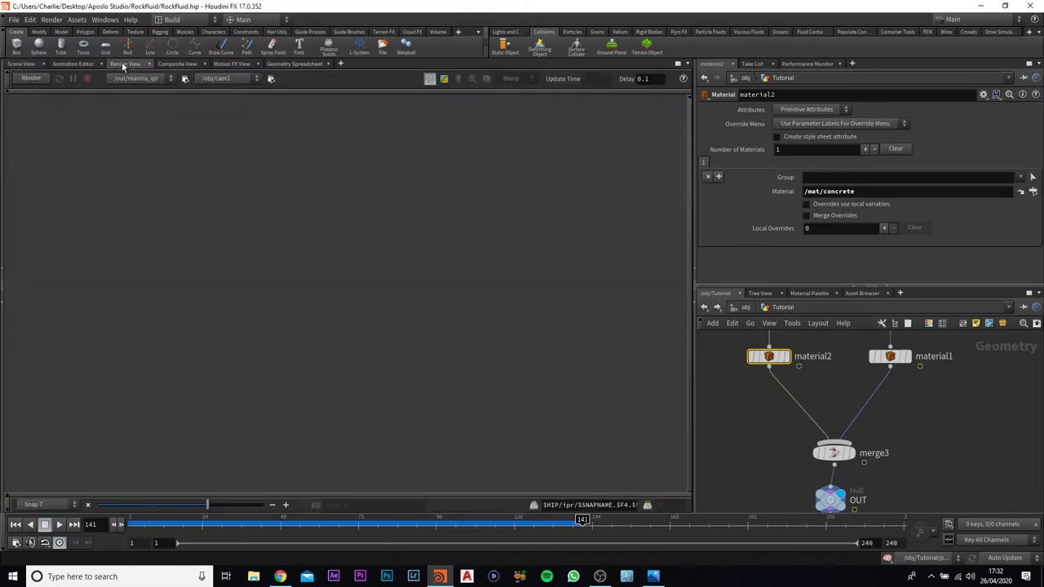
left_click(32, 79)
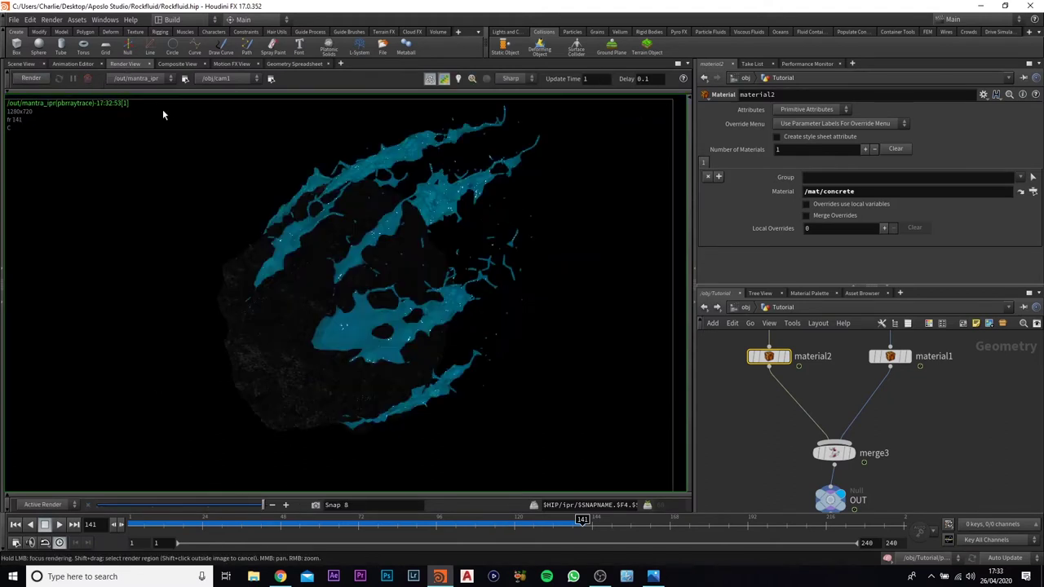
- At object level, enable the envlight1 environment light and check its environment map path
left_click(744, 307)
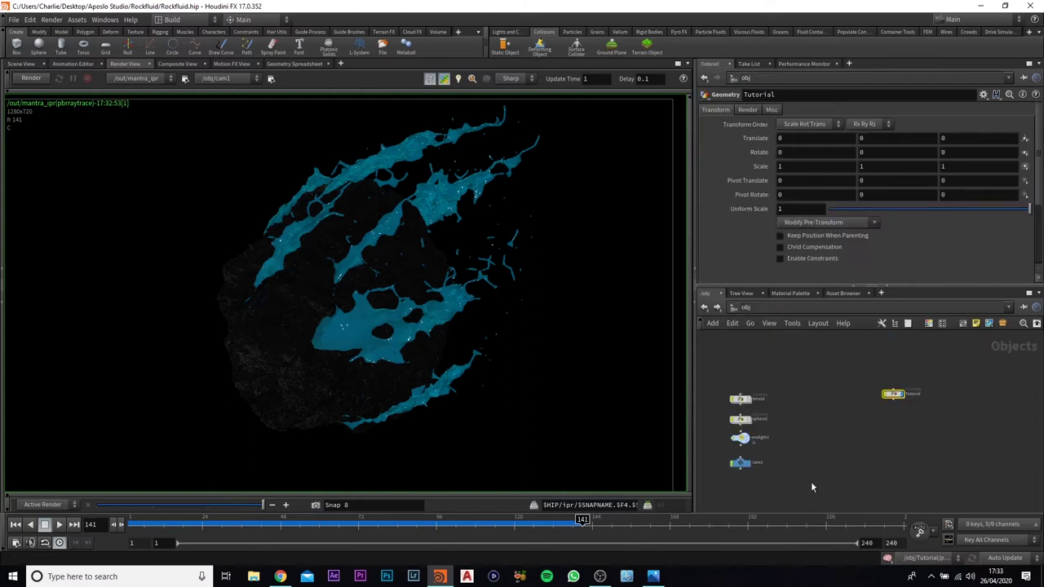
scroll(840, 465, "up", 6)
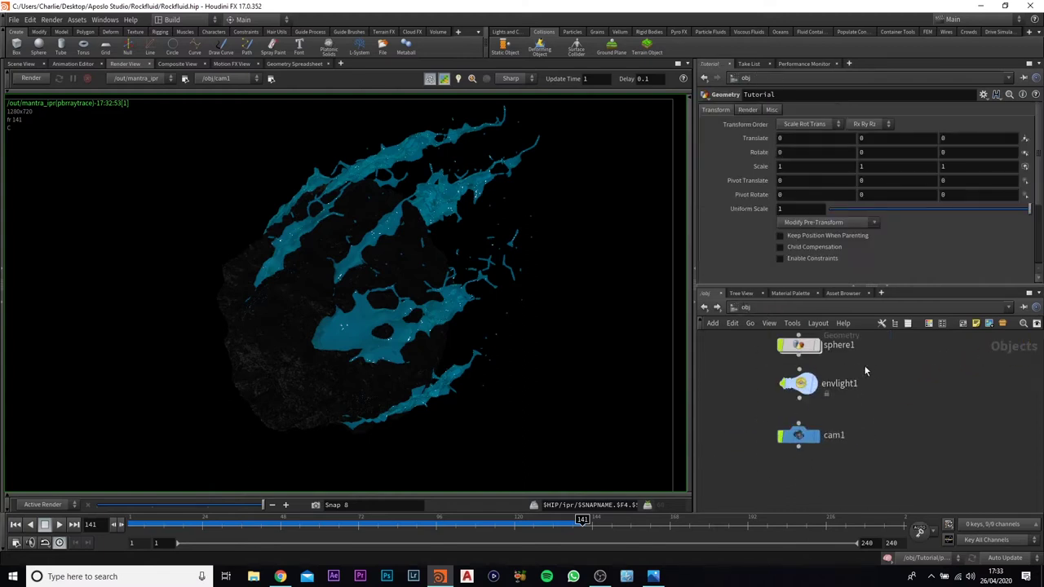
left_click(840, 383)
middle_click_drag(958, 369, 957, 415)
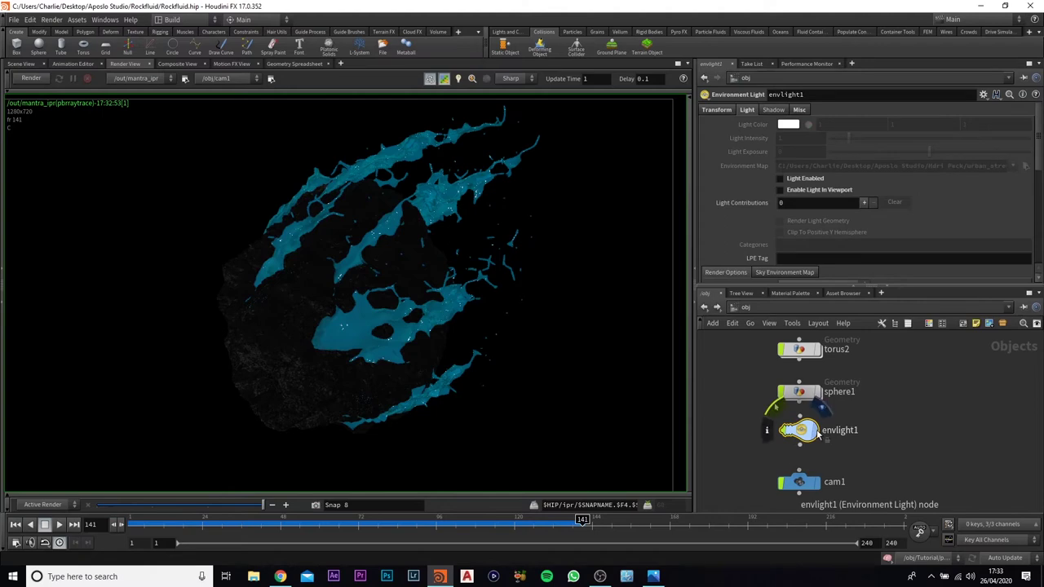
left_click(780, 179)
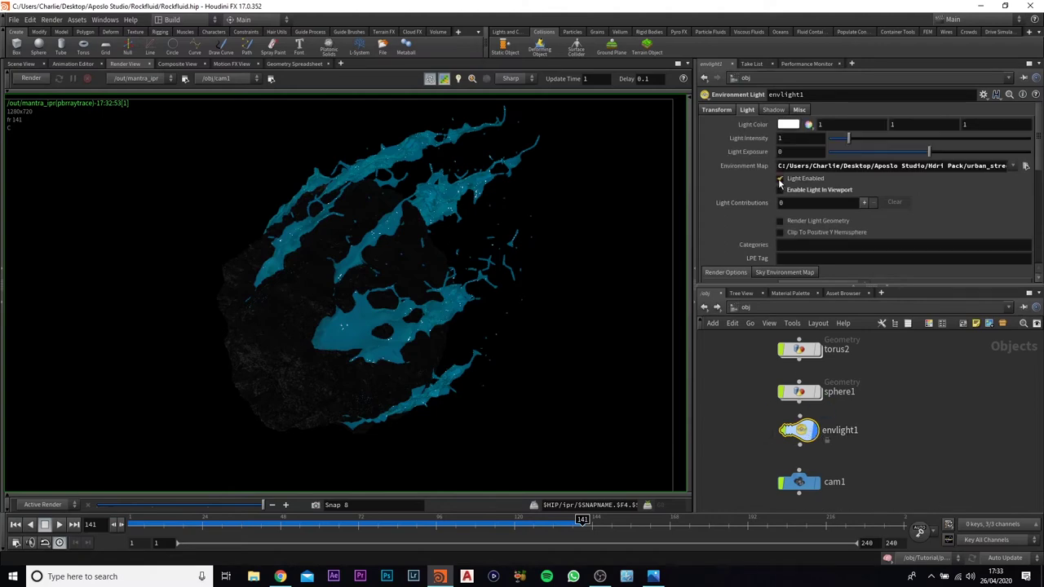
left_click_drag(967, 167, 1013, 167)
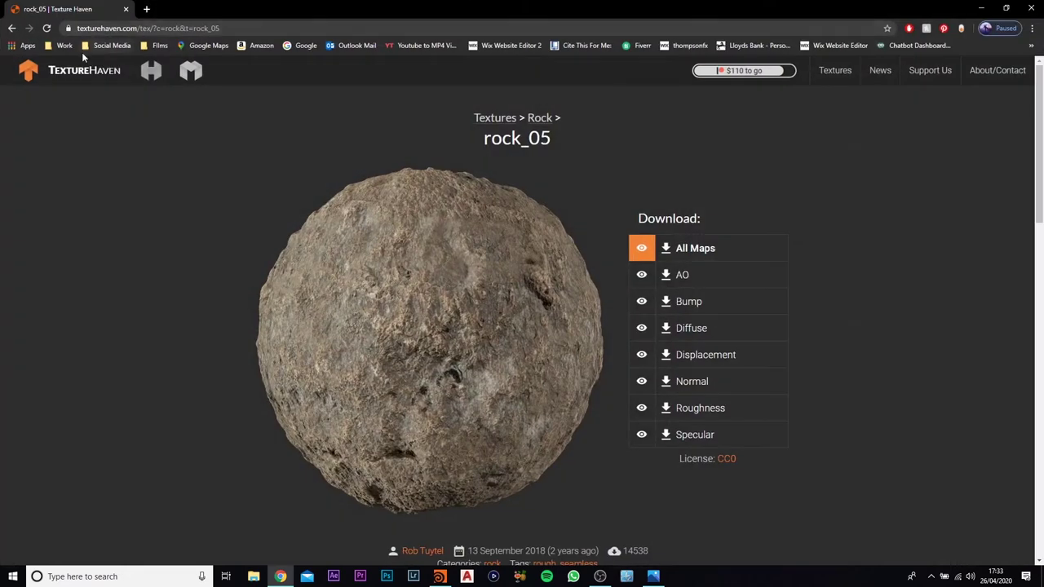
- Switch to the web browser, go from Texture Haven to HDRI Haven and open its full HDRI catalogue
left_click(123, 69)
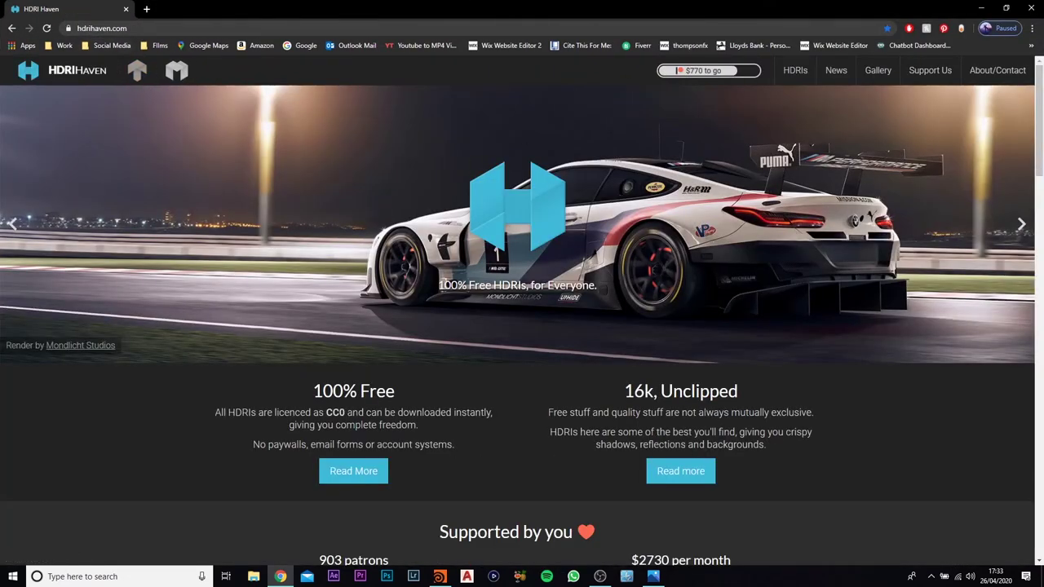
scroll(542, 432, "down", 4)
scroll(517, 456, "down", 5)
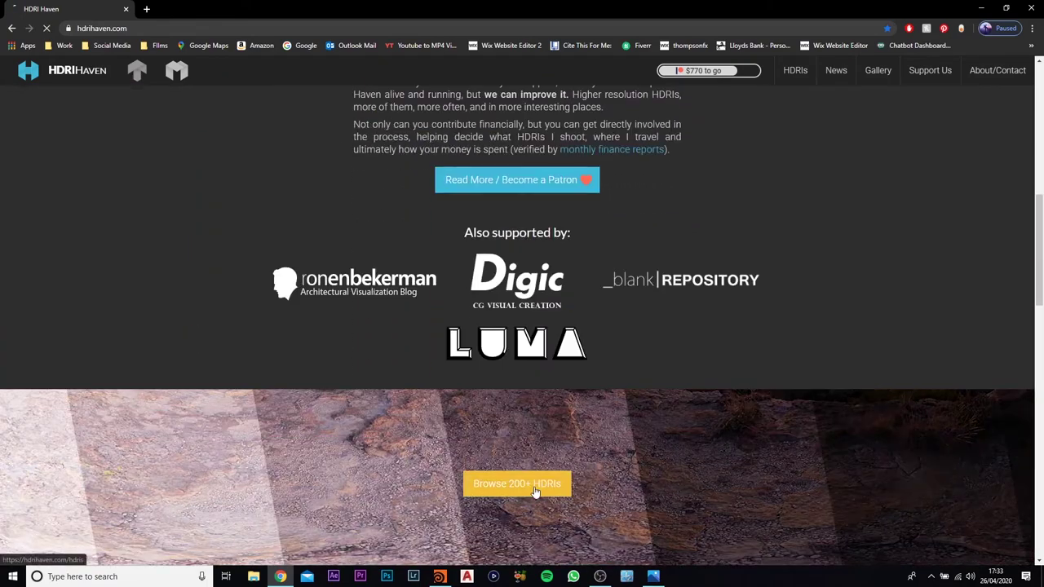
left_click(517, 482)
- Browse the HDRI catalogue for environment maps suitable for lighting the rock and fluid scene
scroll(864, 396, "down", 6)
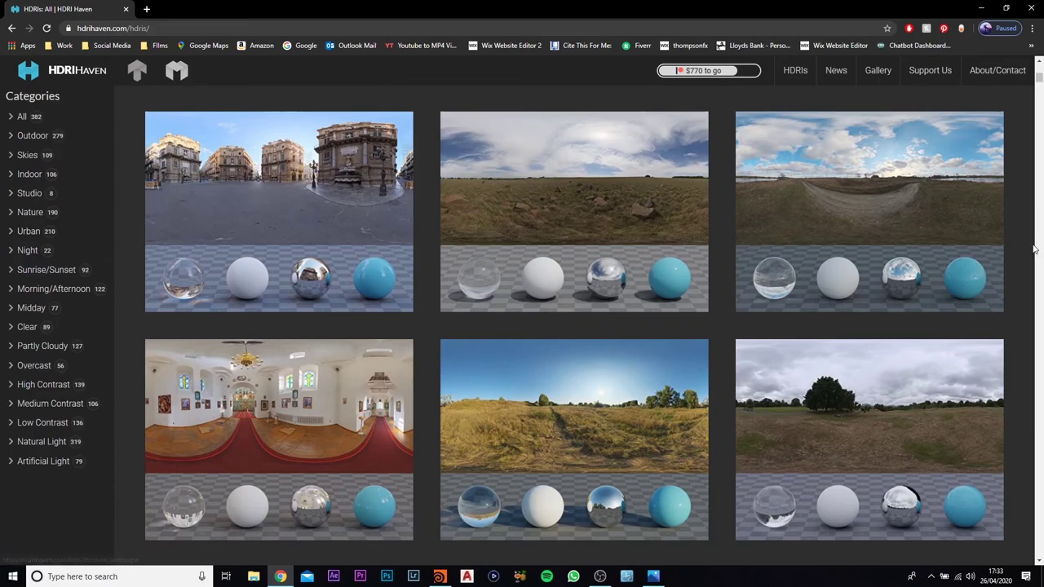
scroll(570, 408, "down", 5)
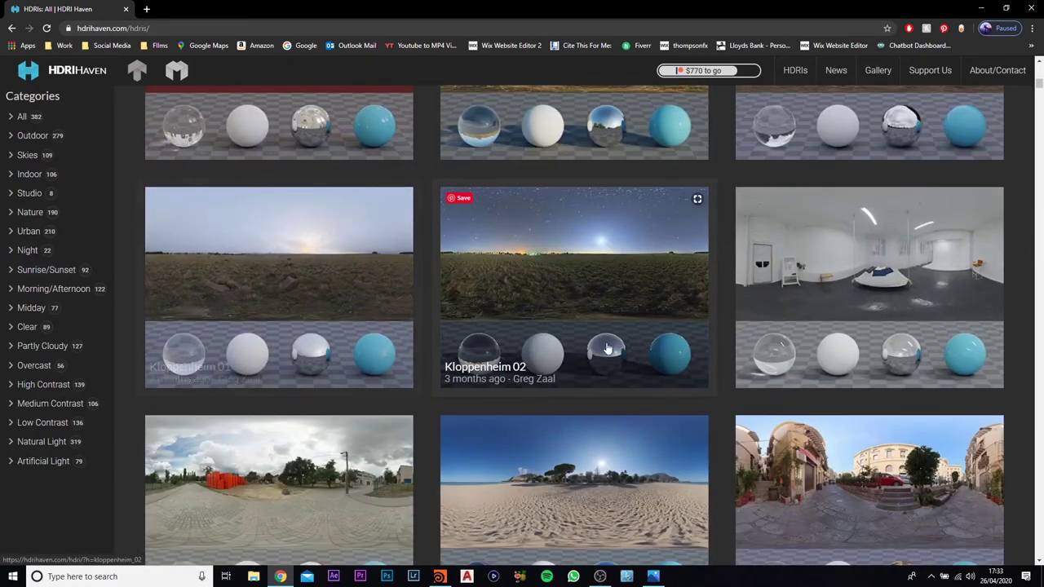
scroll(886, 333, "down", 10)
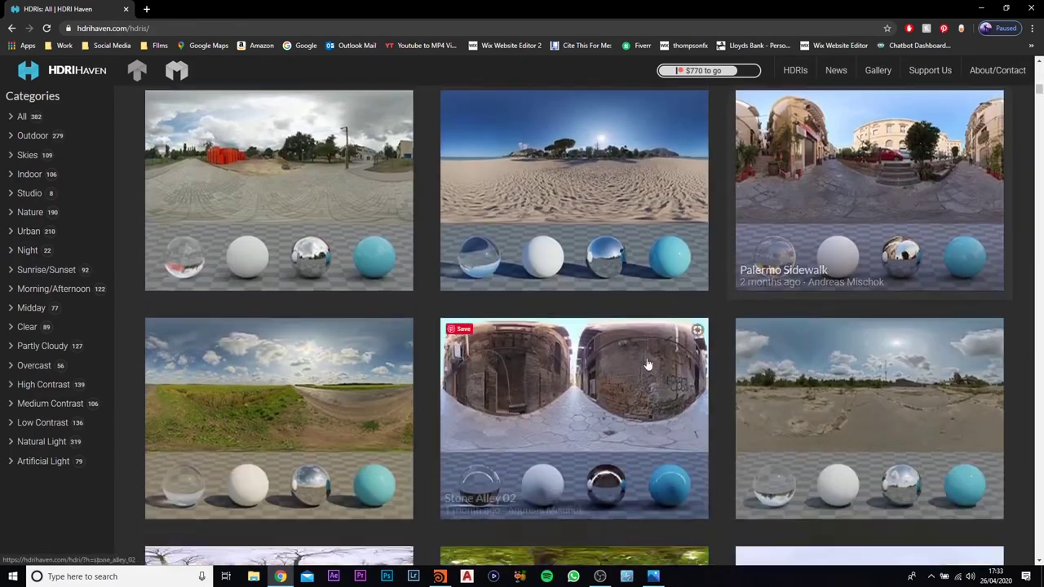
scroll(860, 285, "down", 2)
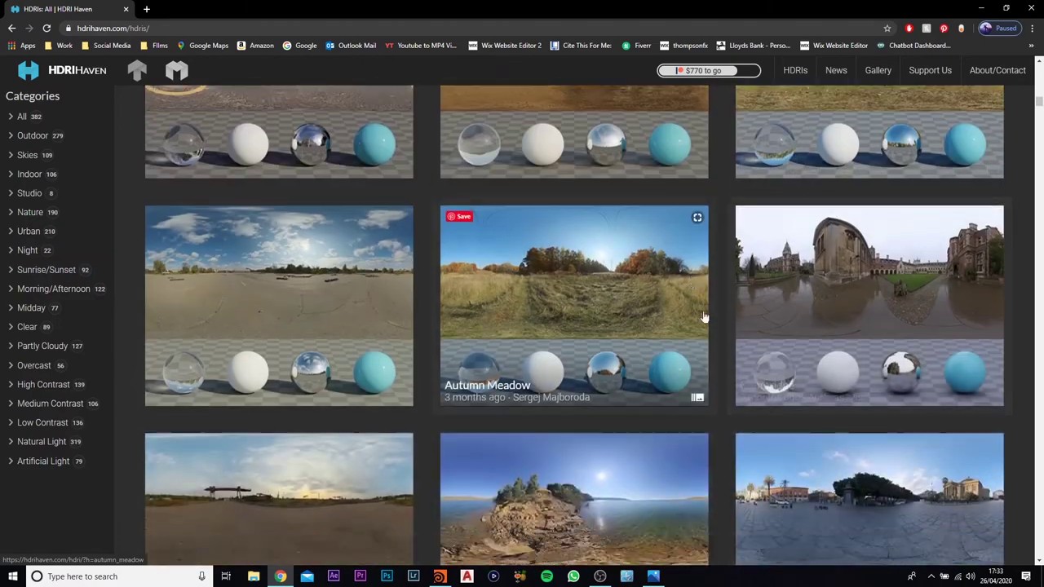
scroll(816, 326, "down", 3)
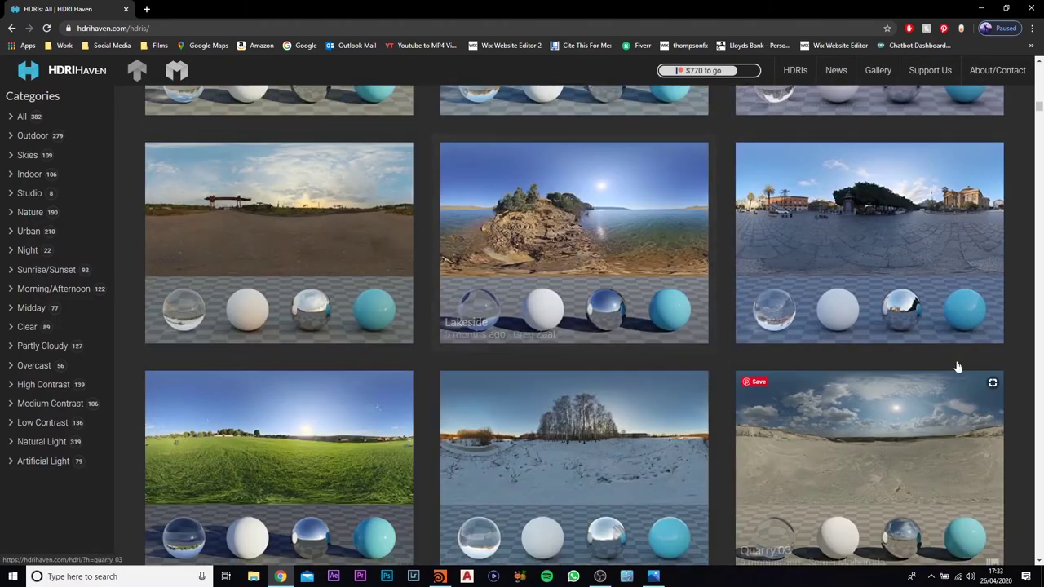
scroll(794, 330, "down", 3)
scroll(857, 232, "up", 8)
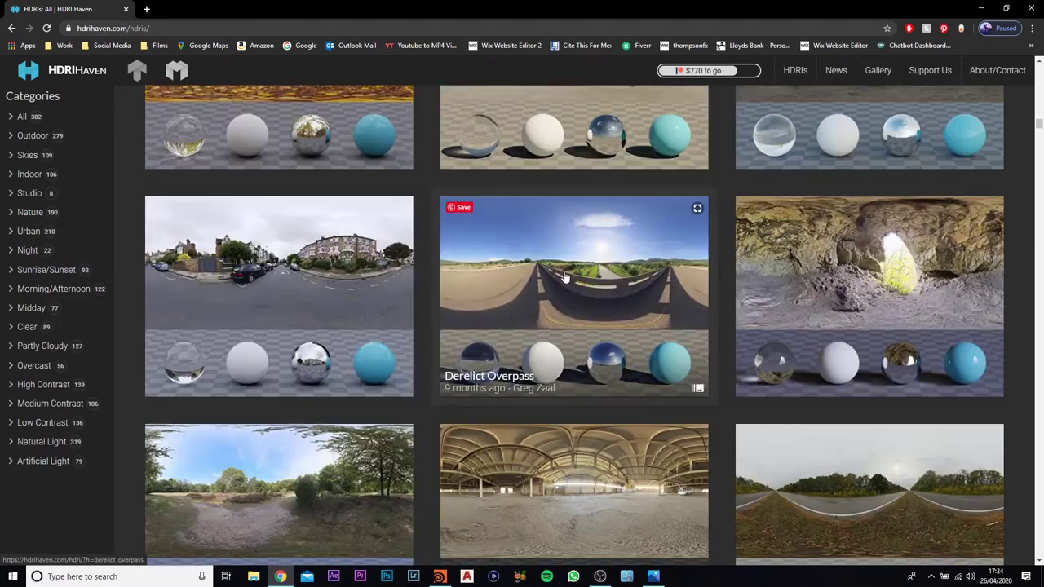
scroll(399, 294, "down", 3)
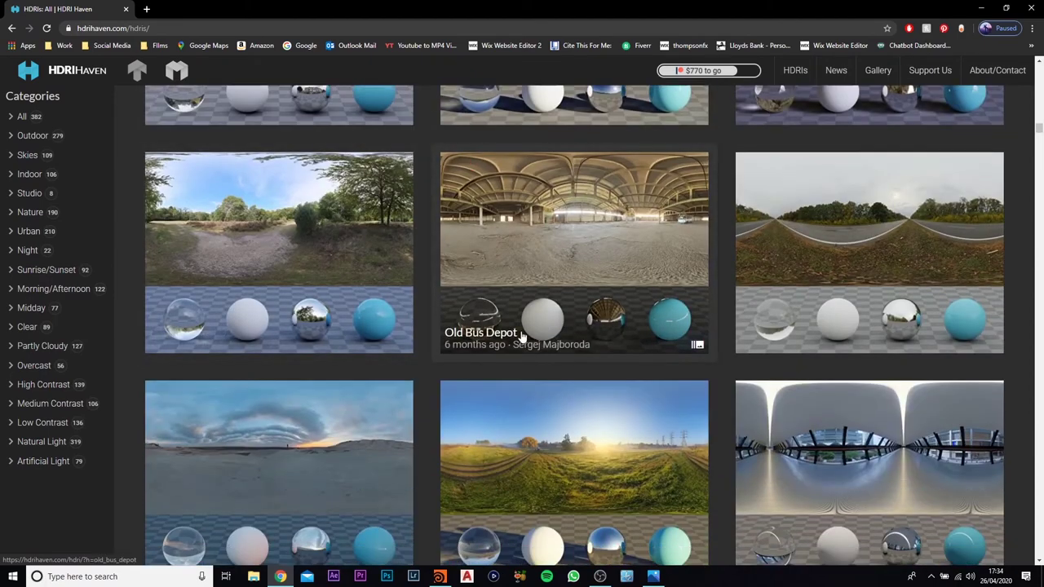
scroll(496, 345, "down", 4)
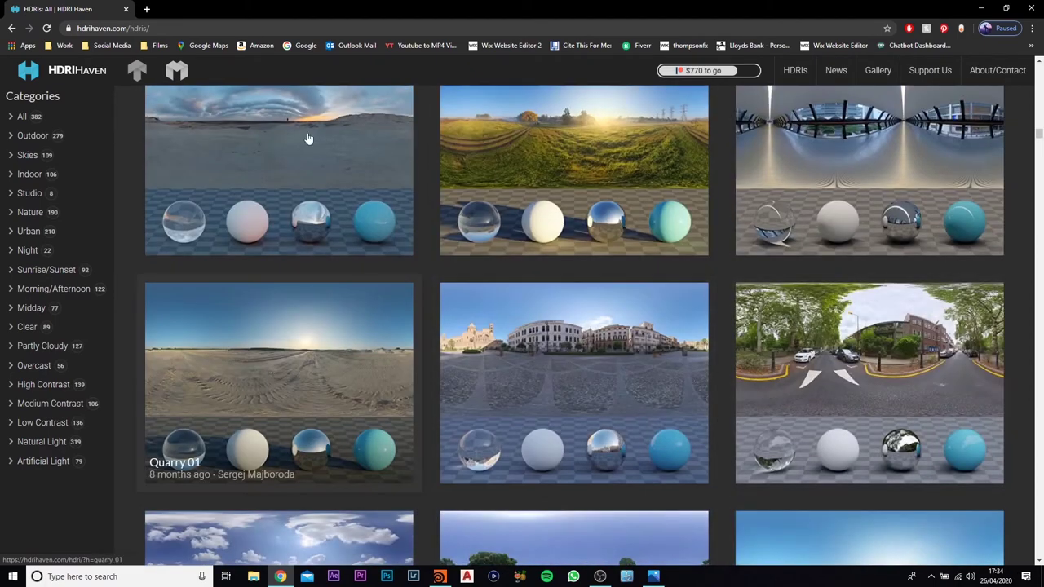
- Switch back to Houdini, render the frame with the environment light enabled, and glance at the scene's materials
left_click(439, 577)
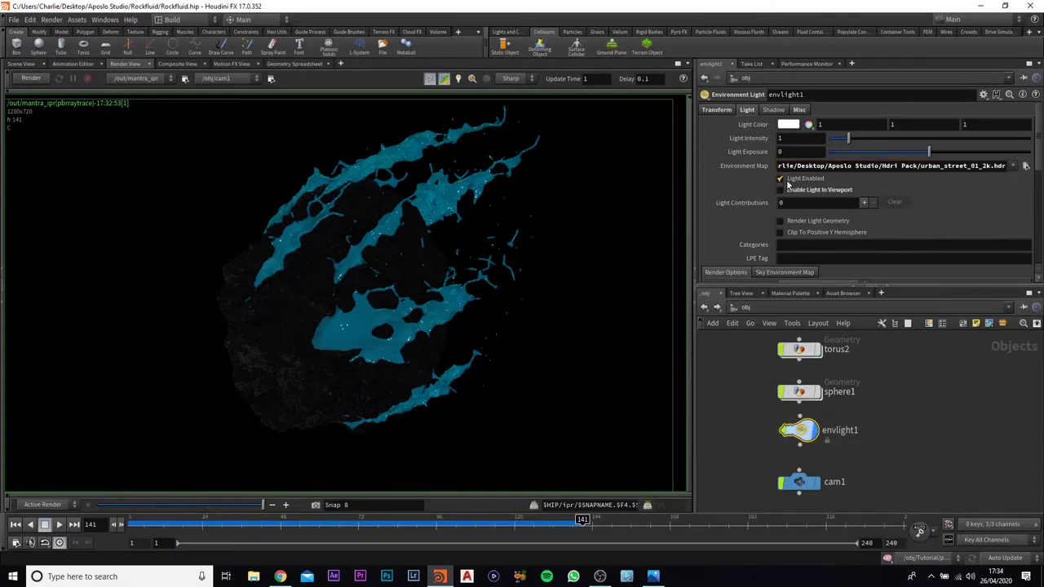
left_click(34, 79)
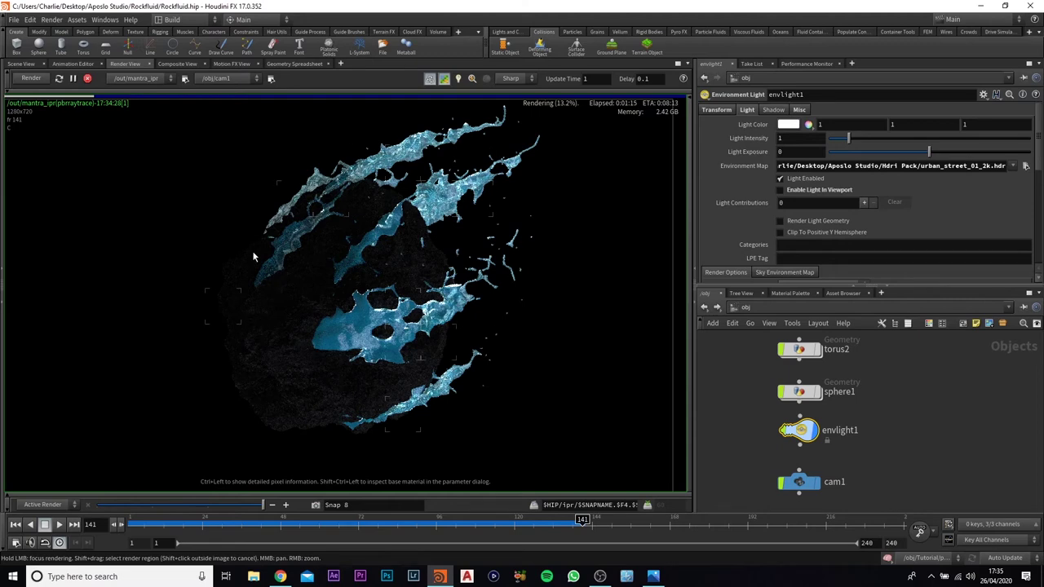
left_click(791, 294)
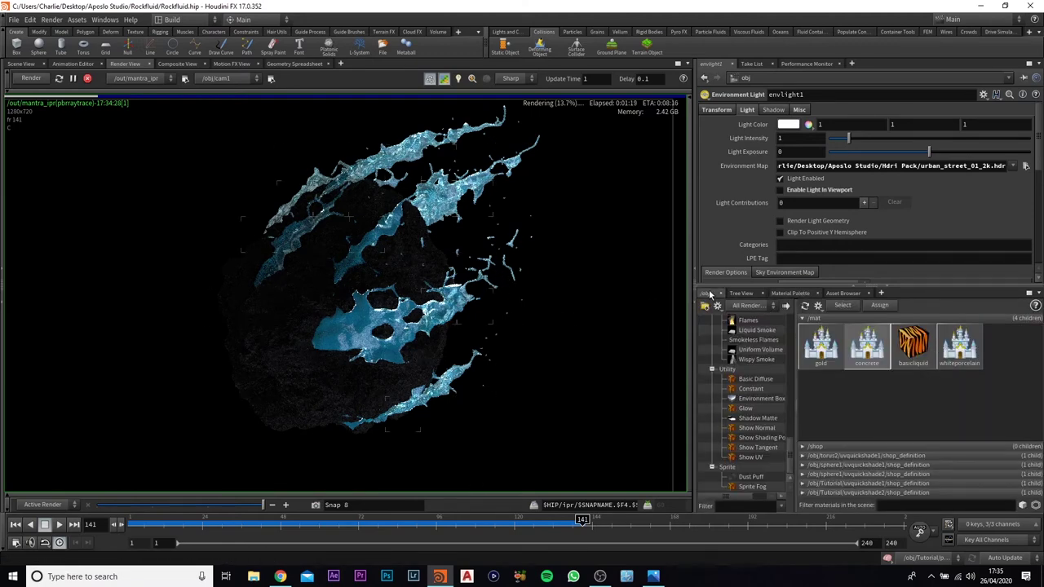
left_click(708, 294)
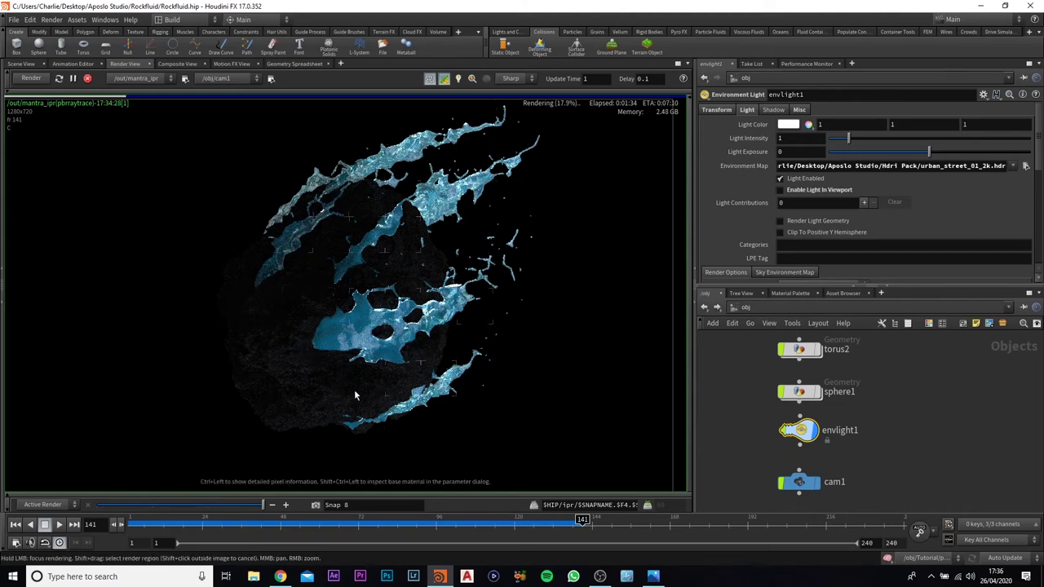
- Go to the out network and rename the mantra_ipr render node as Rock_fluid
left_click(747, 307)
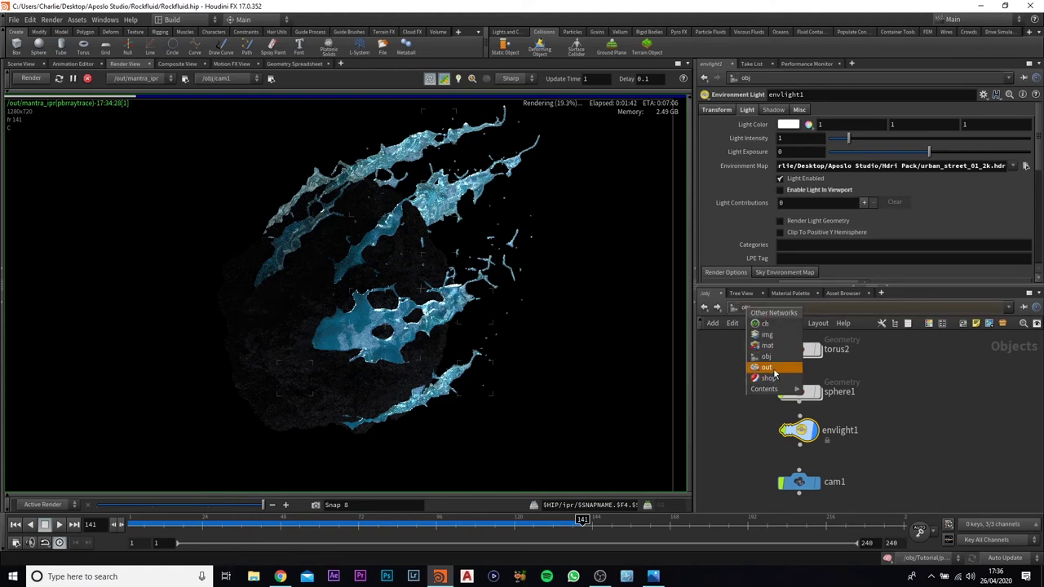
left_click(766, 367)
left_click_drag(867, 421, 839, 409)
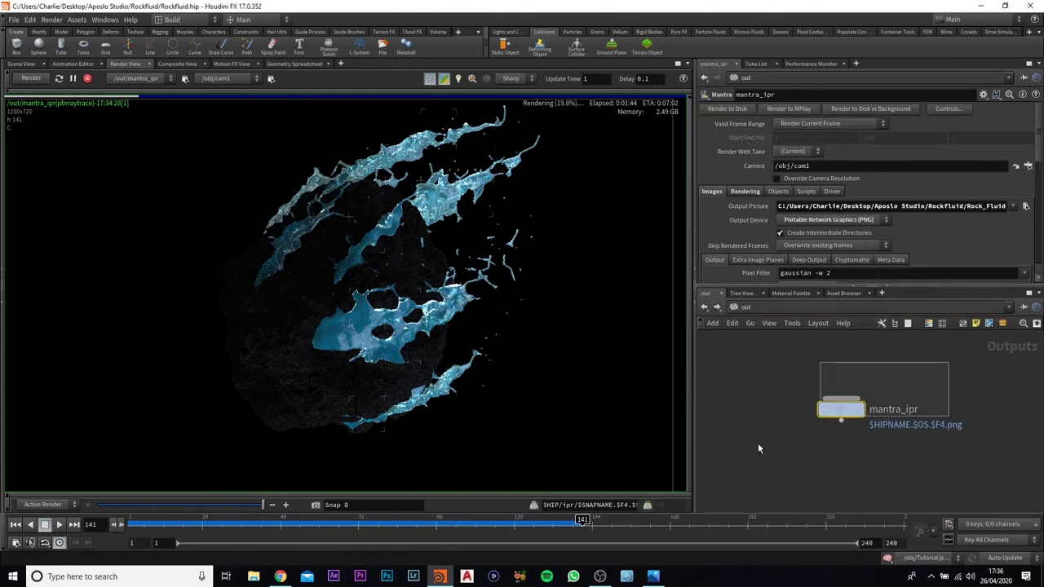
double_click(920, 412)
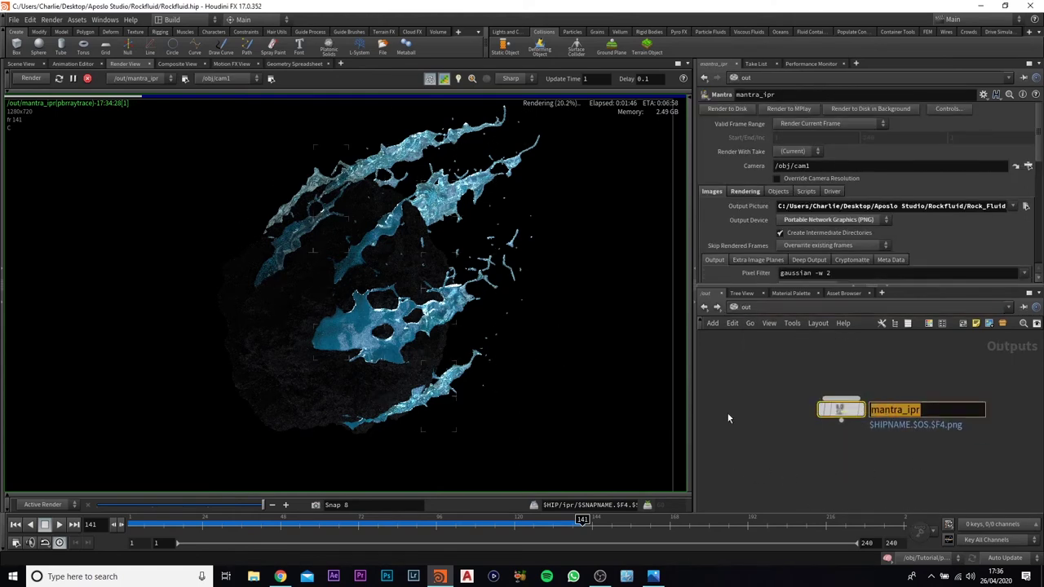
type("Rock_")
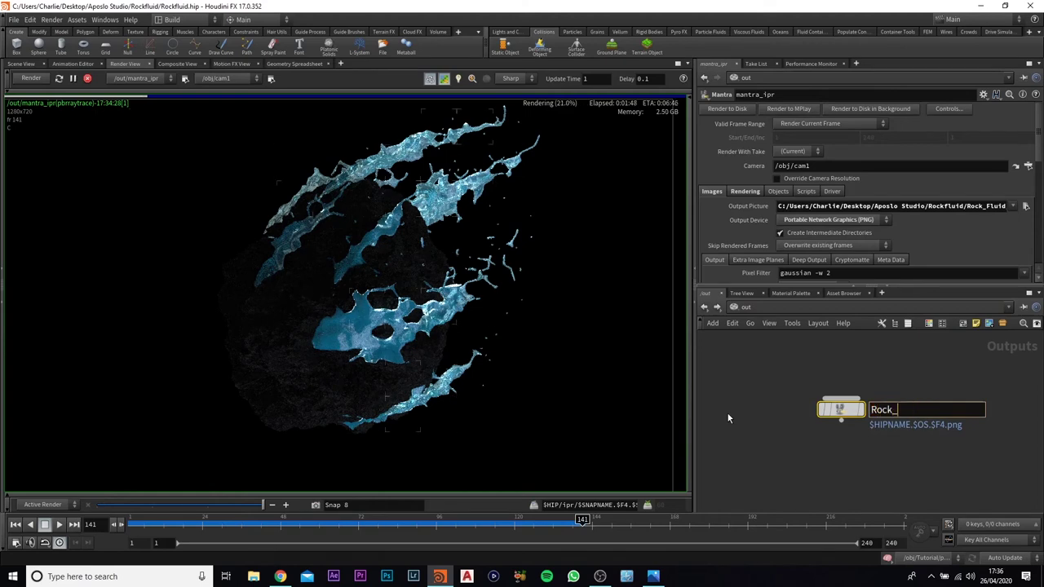
type("fluid")
key("Return")
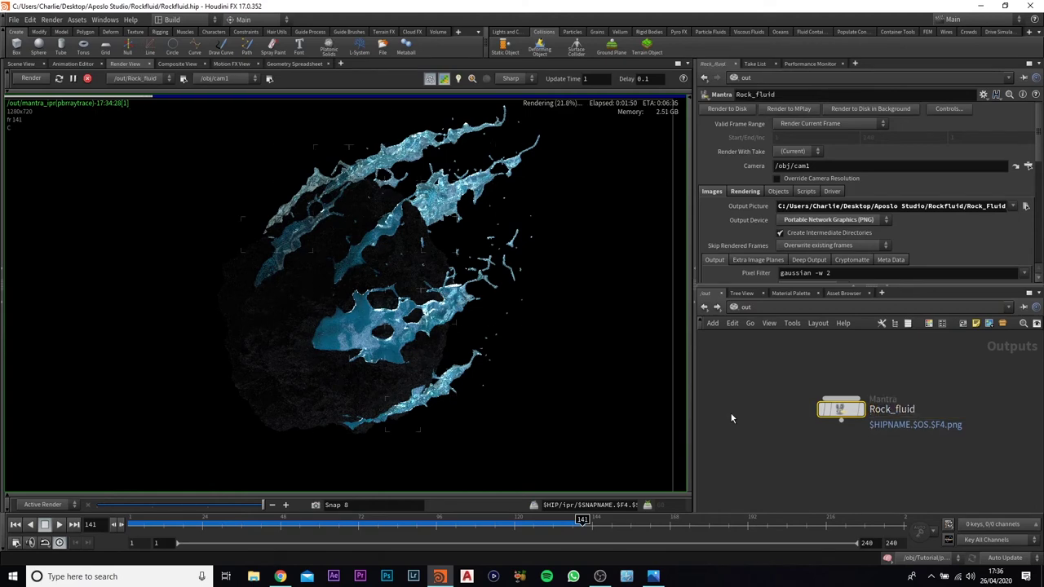
- Set Rock_fluid to render a frame range, remove the expression on the end frame and set it to 120
left_click(828, 123)
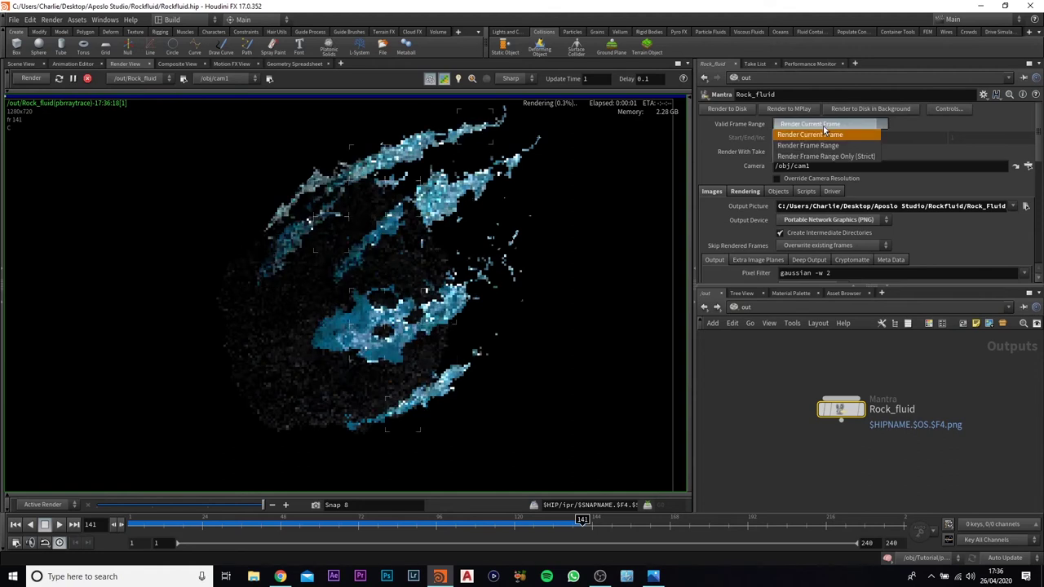
left_click(836, 145)
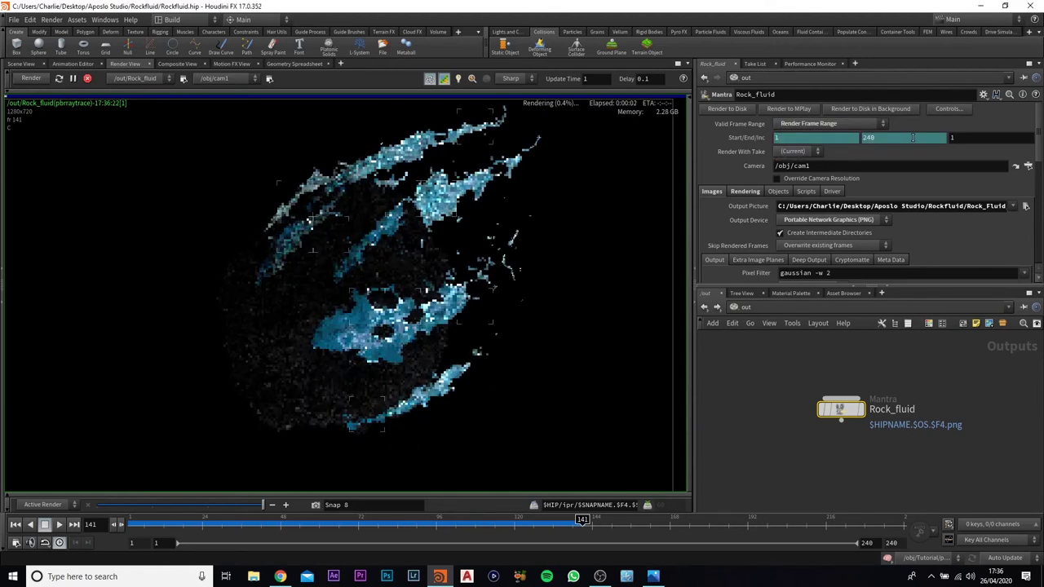
right_click(905, 137)
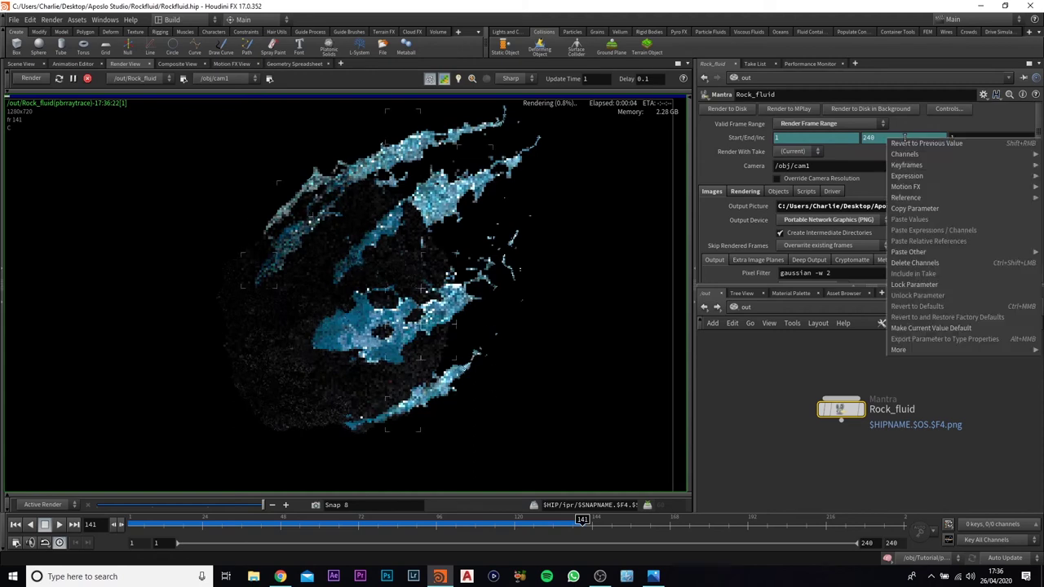
left_click(921, 266)
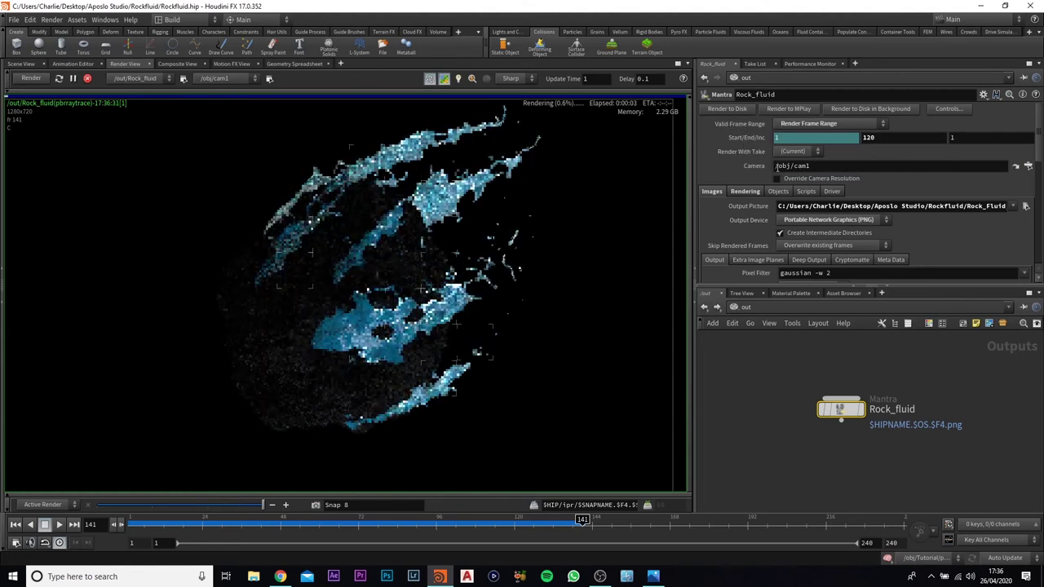
- Check the Rock_fluid node's camera, output picture path and render folder
left_click(927, 165)
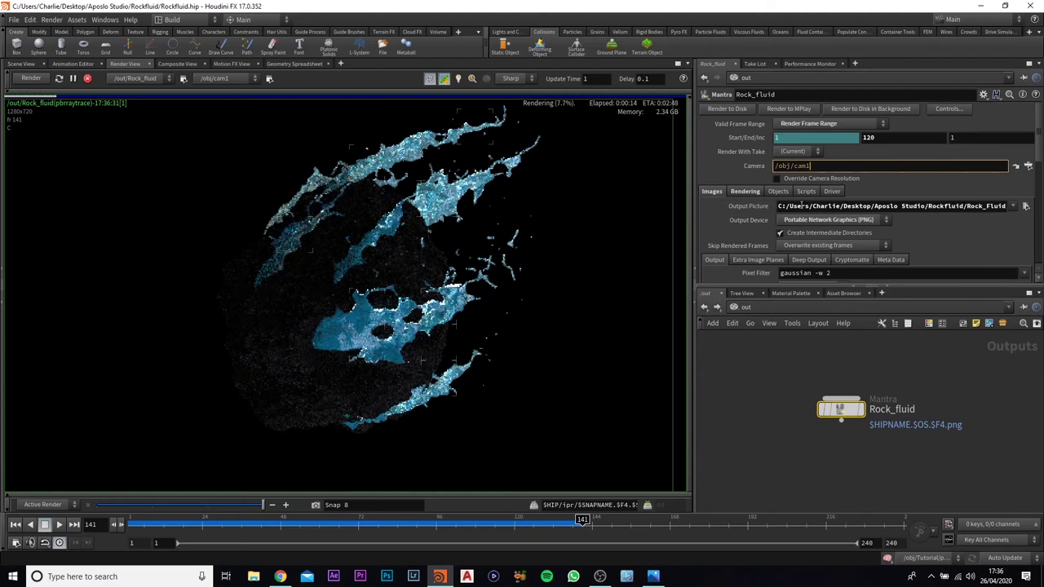
left_click_drag(793, 206, 1016, 207)
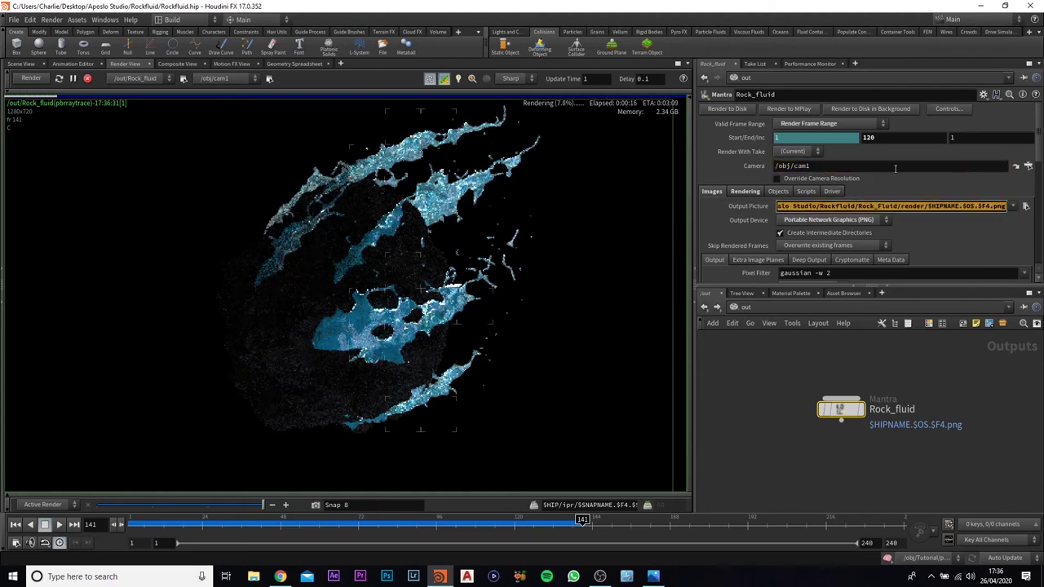
left_click(1026, 205)
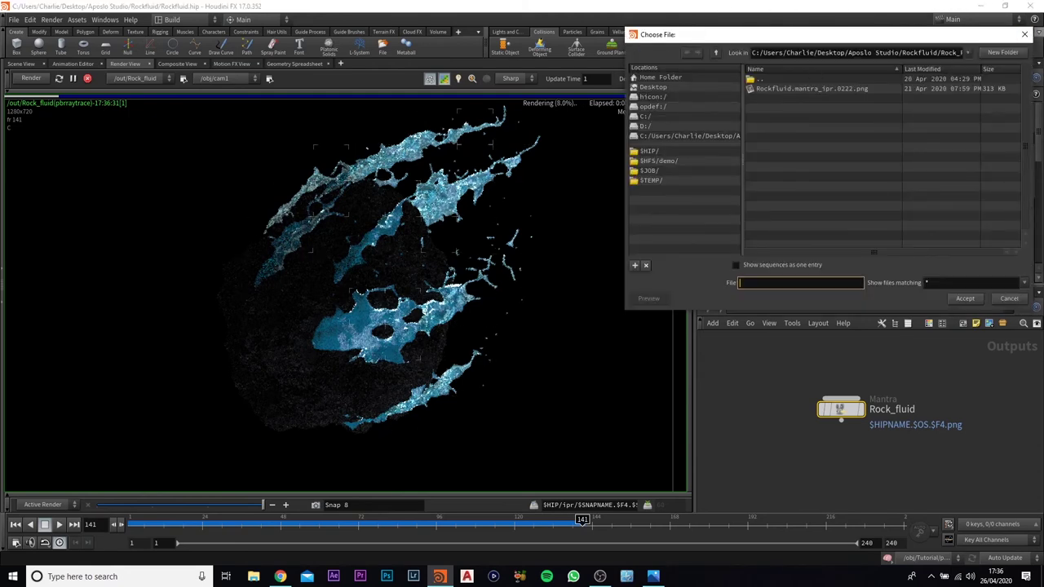
left_click(1022, 36)
- Set the output device to Open EXR and change the output picture's file extension to exr
left_click(868, 220)
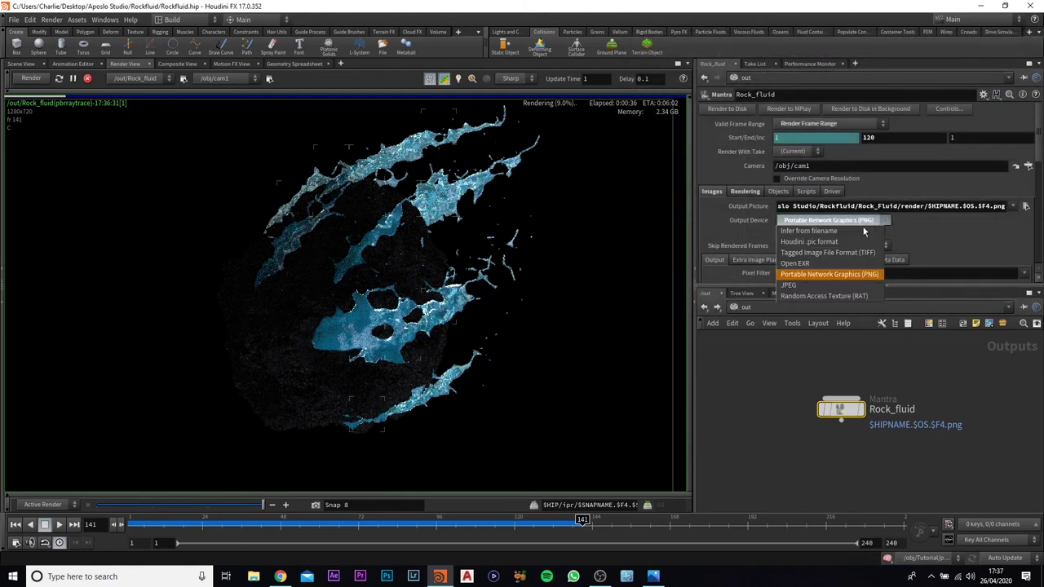
left_click(827, 263)
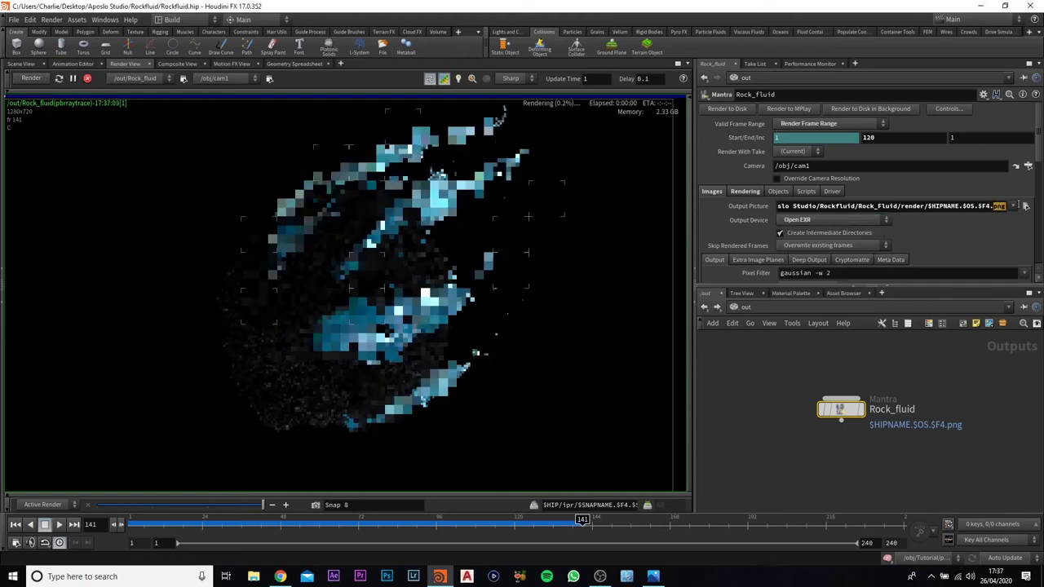
double_click(999, 205)
key("BackSpace")
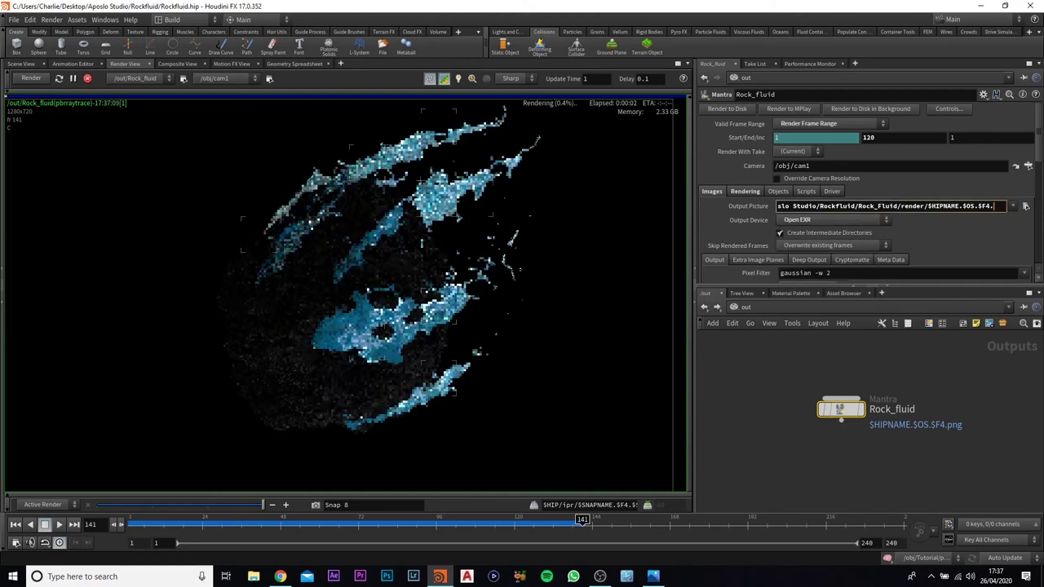
type("e")
type("xrr")
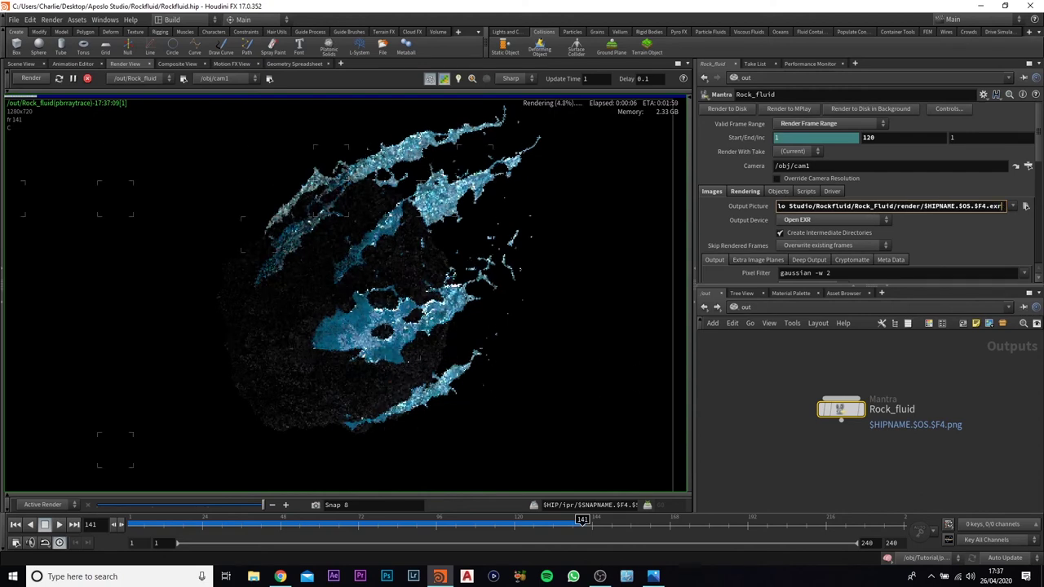
key("Return")
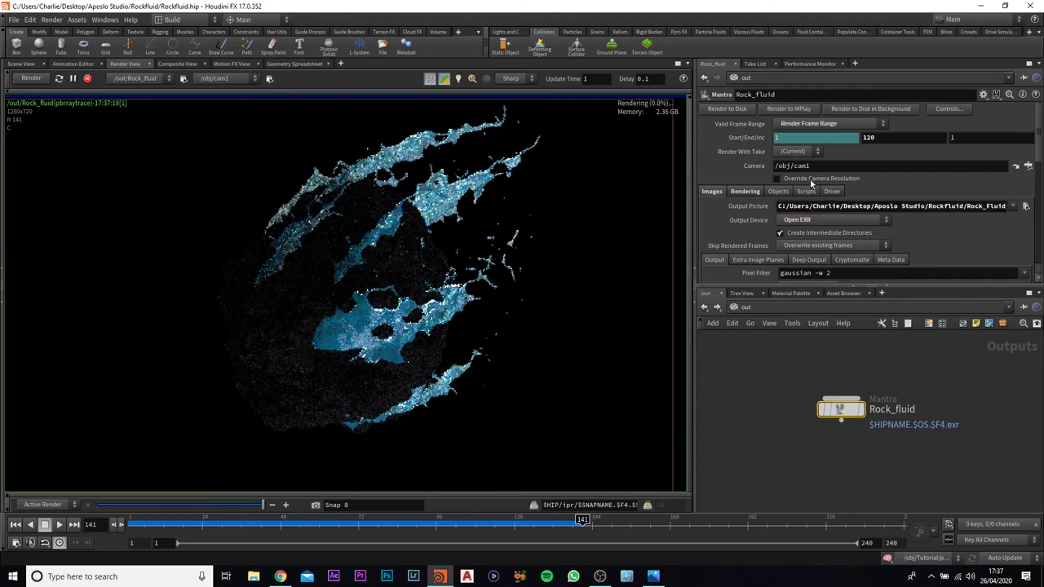
- Examine the Rock_fluid node's image output options, pixel samples, ray samples, noise level and quality settings
scroll(807, 209, "down", 1)
scroll(809, 212, "down", 12)
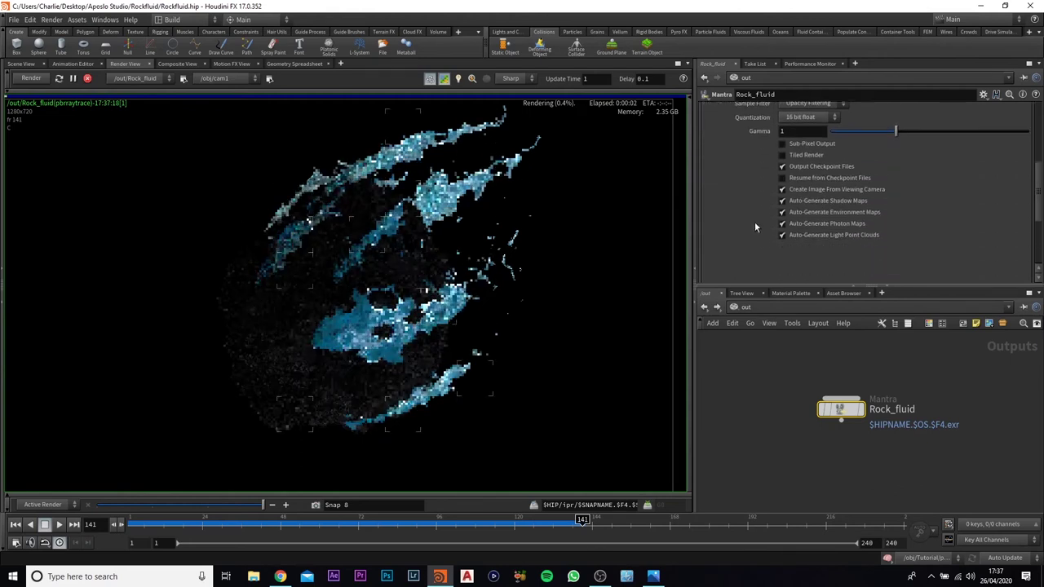
scroll(755, 222, "up", 10)
scroll(754, 222, "up", 1)
left_click(747, 163)
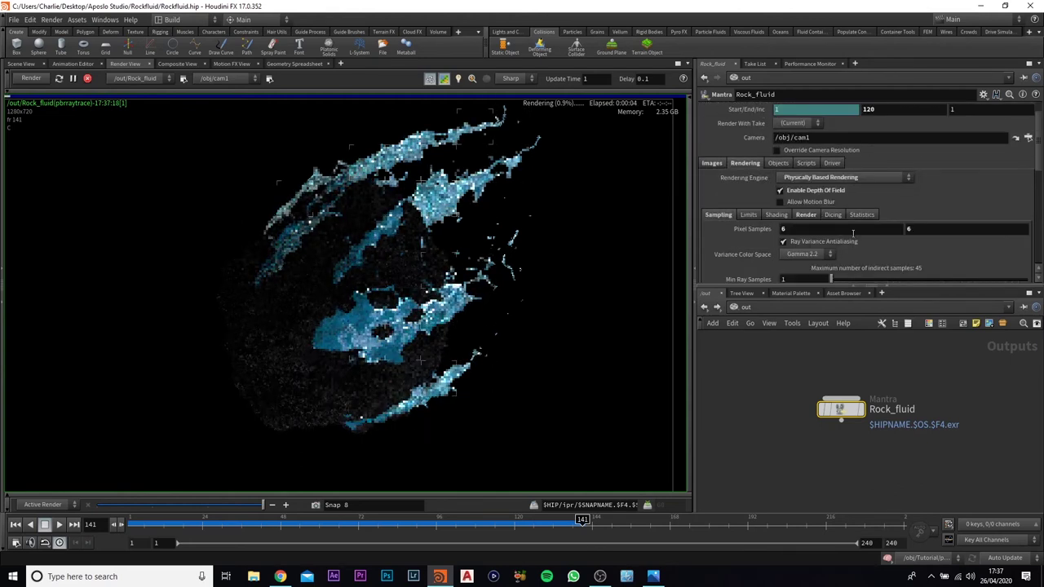
left_click(825, 231)
key("Return")
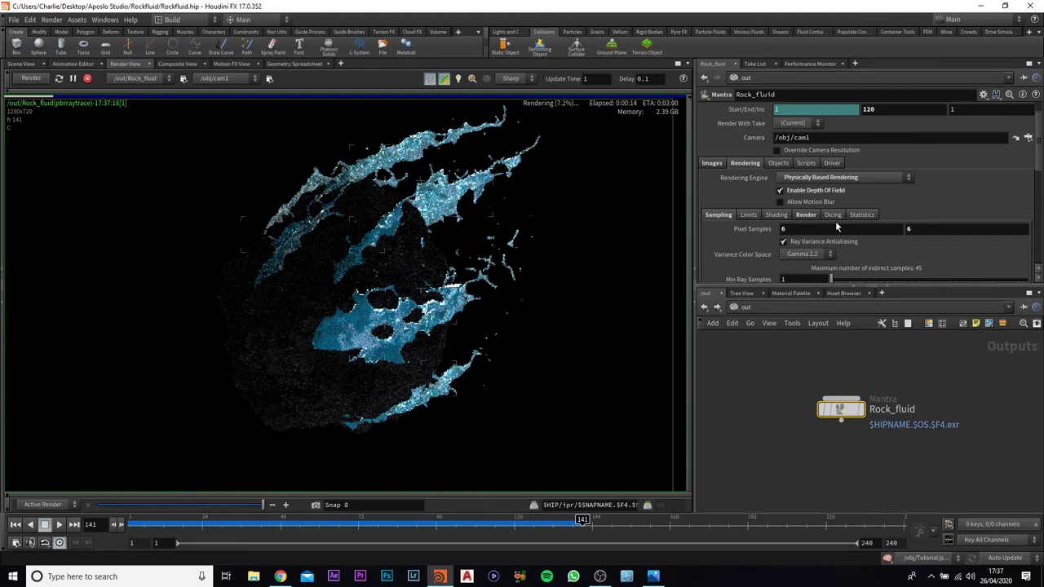
scroll(835, 221, "down", 2)
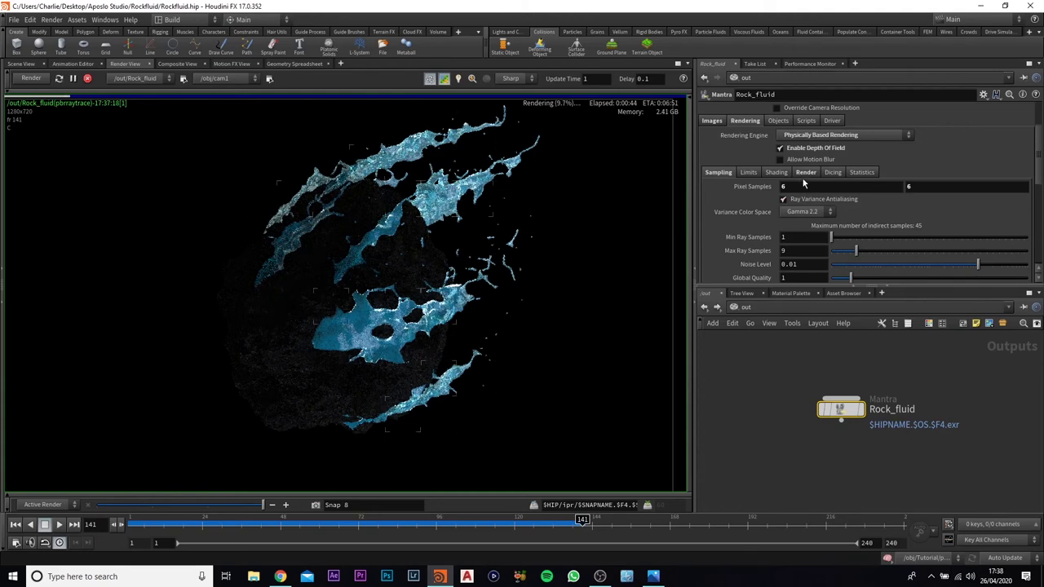
scroll(802, 160, "down", 1)
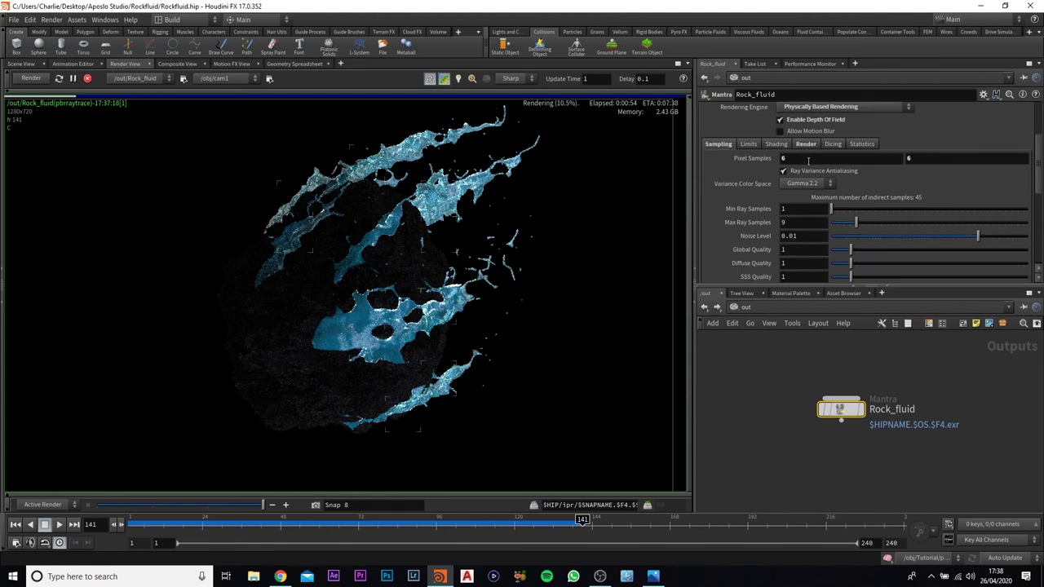
scroll(799, 256, "down", 2)
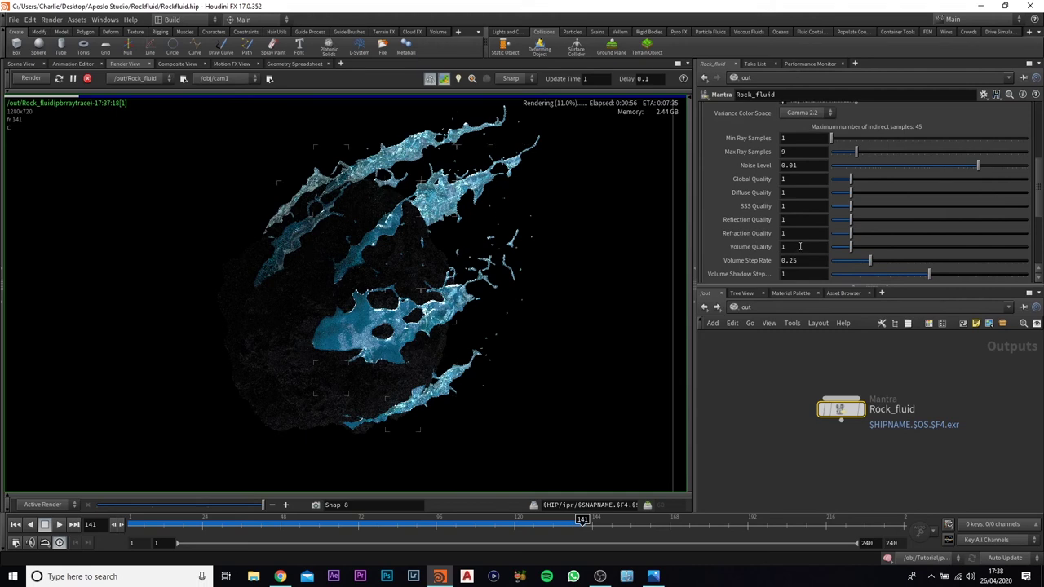
scroll(800, 246, "up", 4)
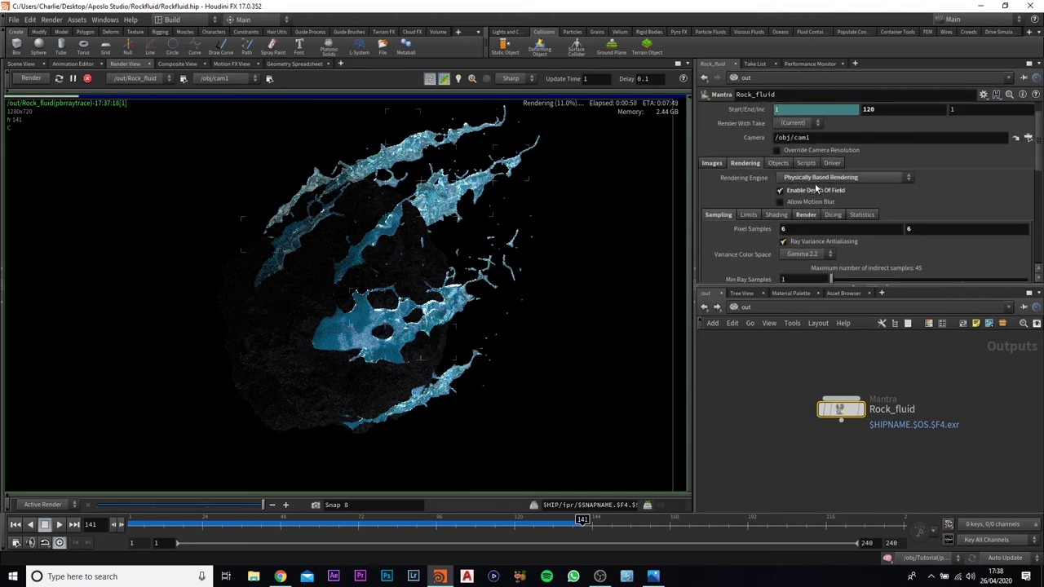
- Compare the rendering engine options, keep Physically Based Rendering and disable depth of field
left_click(800, 178)
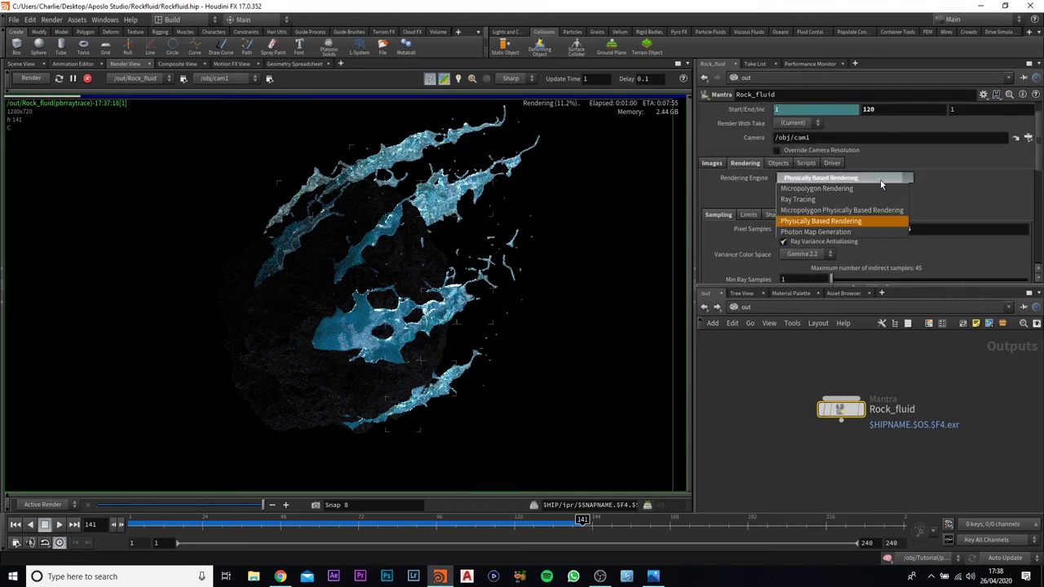
left_click(840, 222)
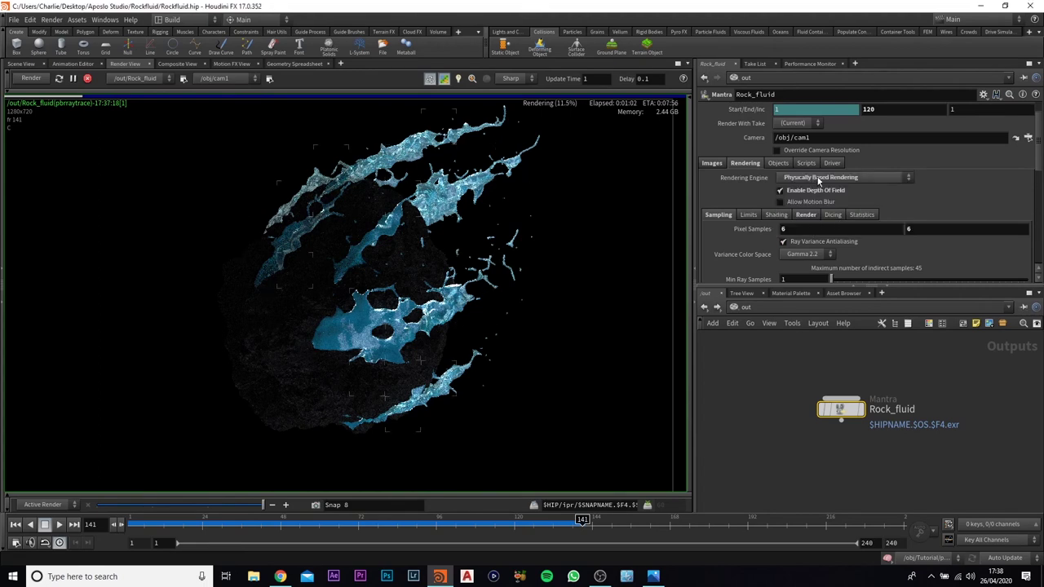
left_click(820, 179)
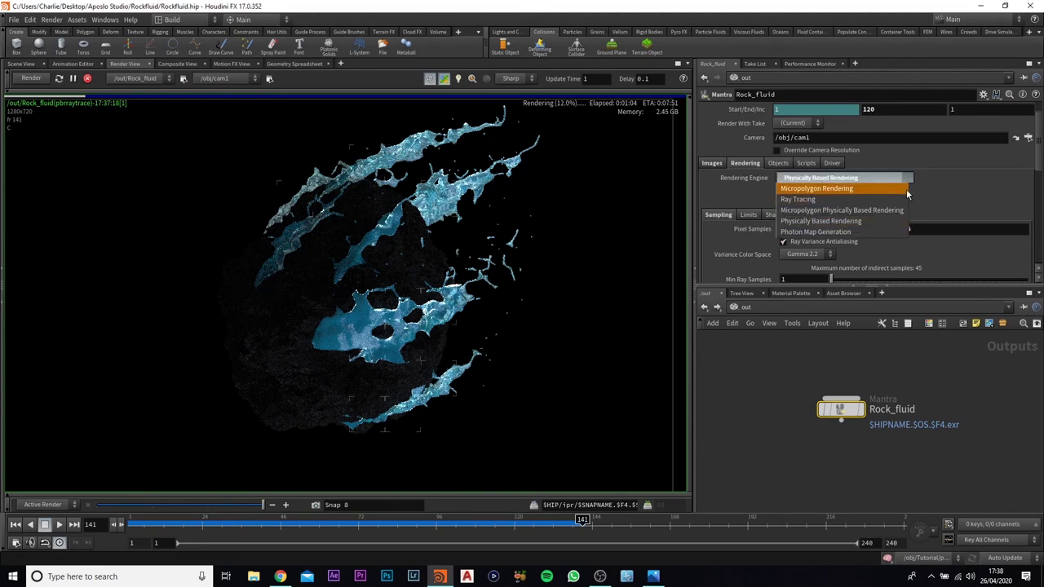
left_click(954, 187)
left_click(779, 190)
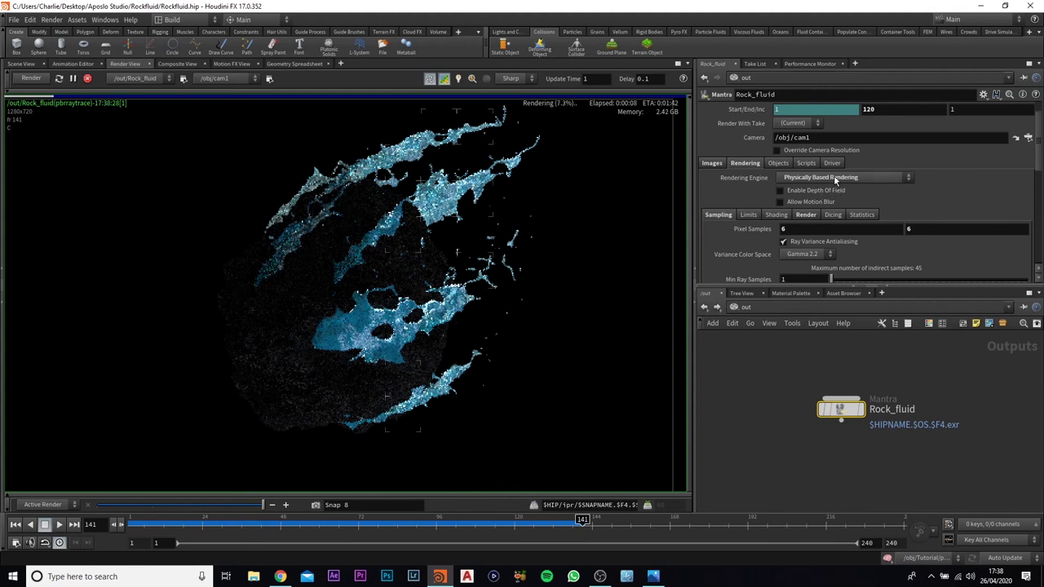
left_click(836, 180)
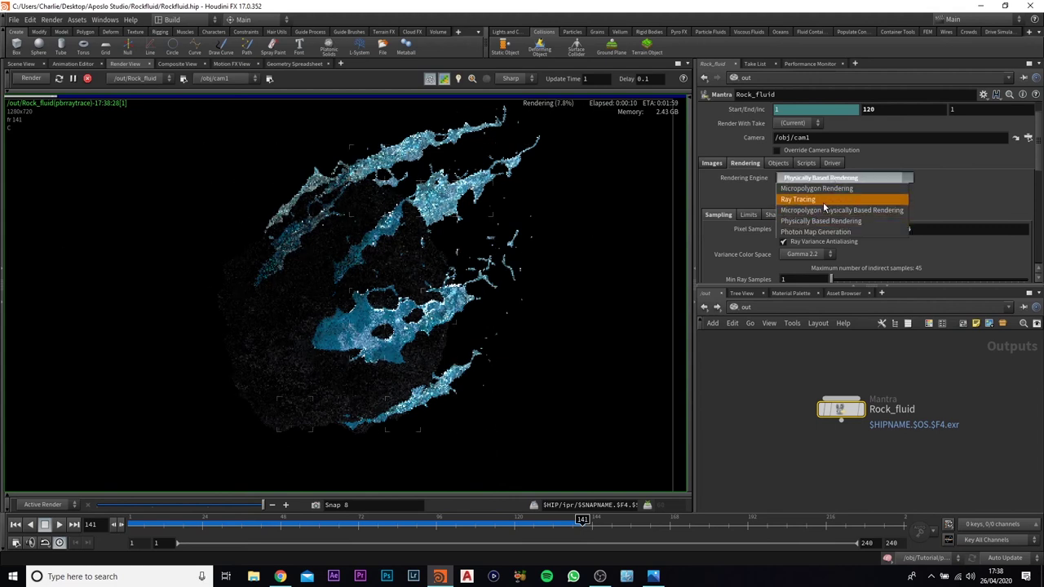
left_click(964, 192)
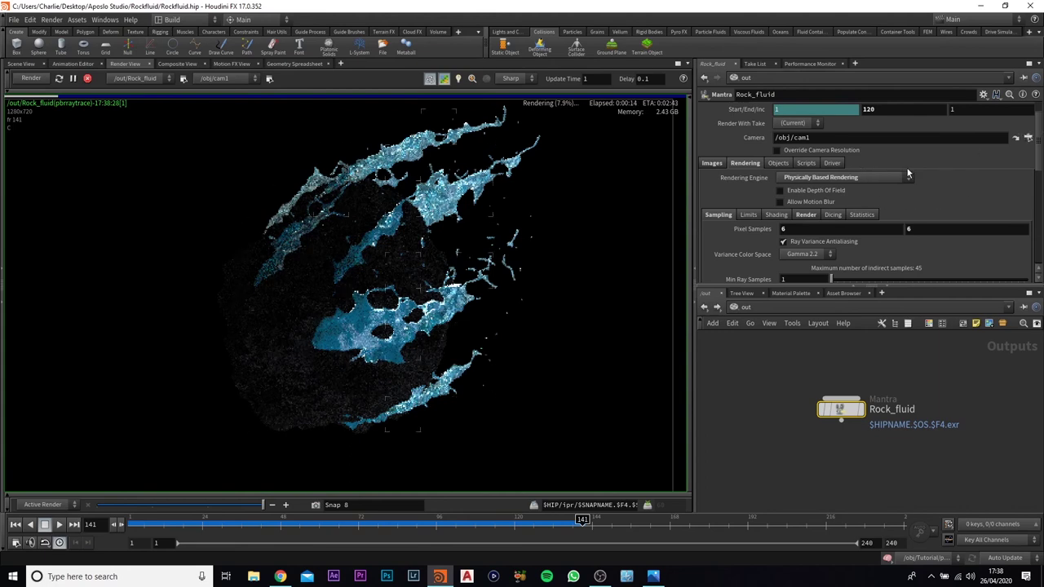
left_click(789, 178)
left_click(788, 177)
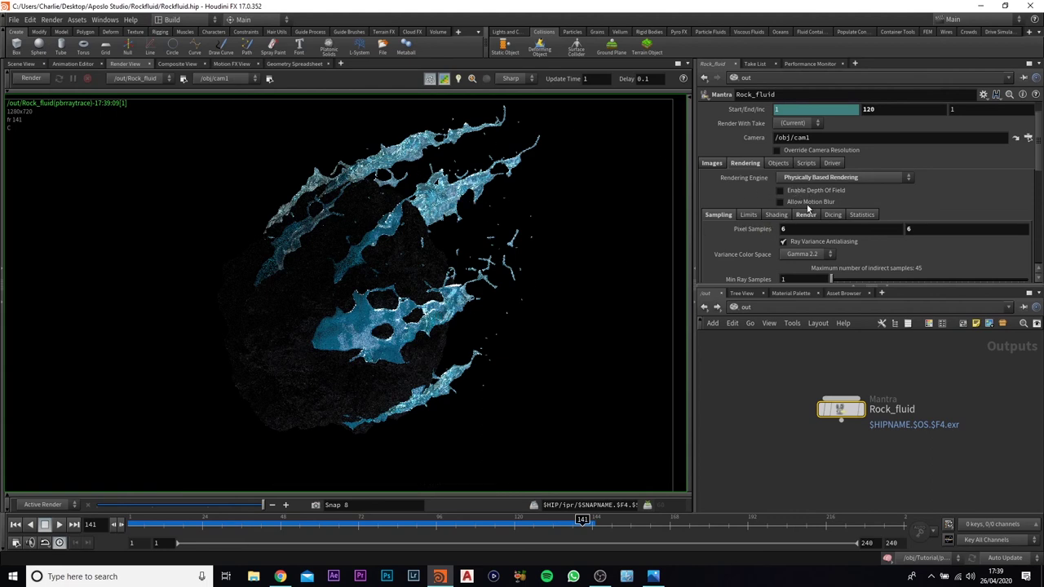
- Save the Rockfluid.hip scene with the finished Rock_fluid render settings
mouse_move(807, 209)
left_click_drag(935, 355, 837, 446)
scroll(836, 174, "up", 2)
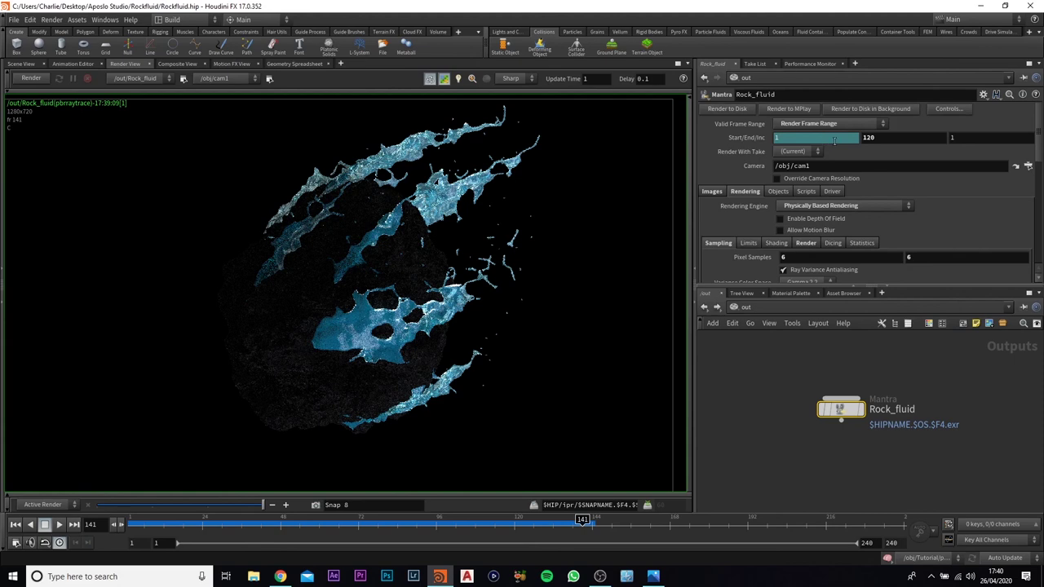
key("ctrl+s")
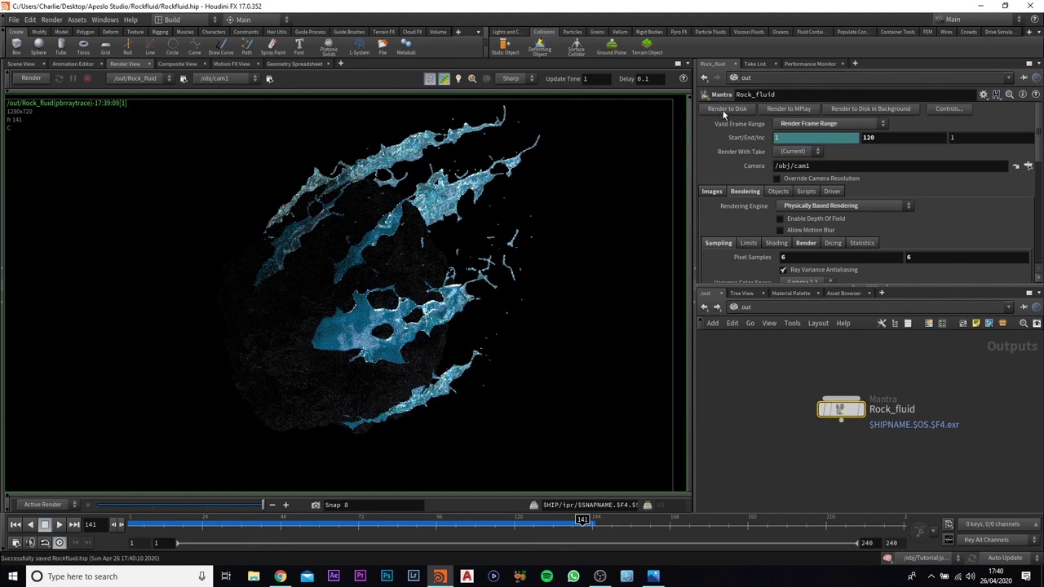